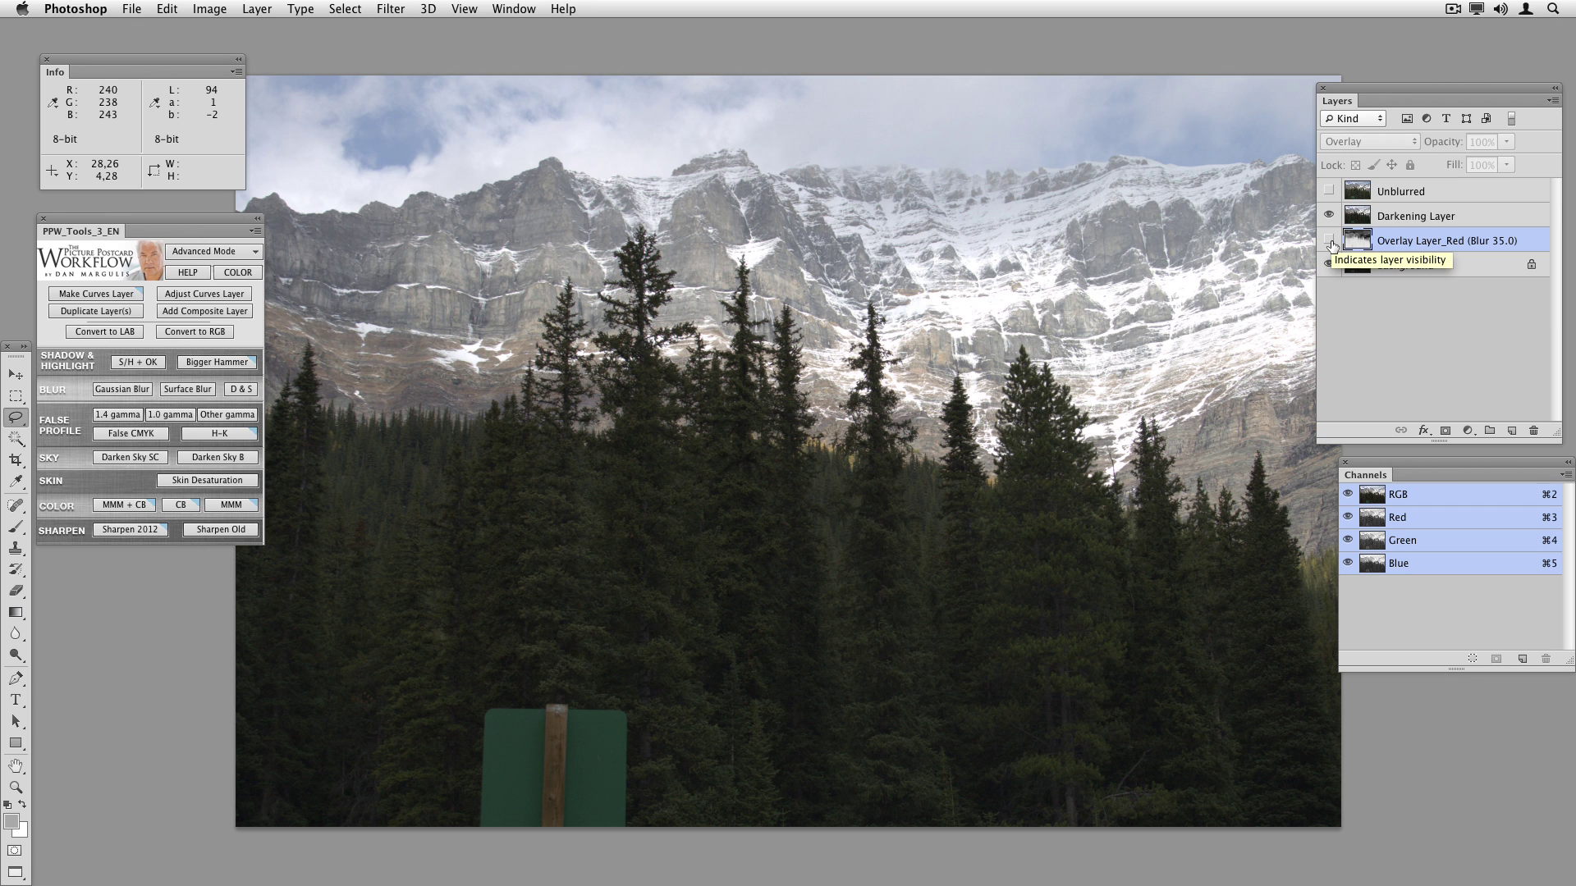
Step: Turn the red overlay layer of the mountain photo back on and close the document without saving
left_click(1329, 241)
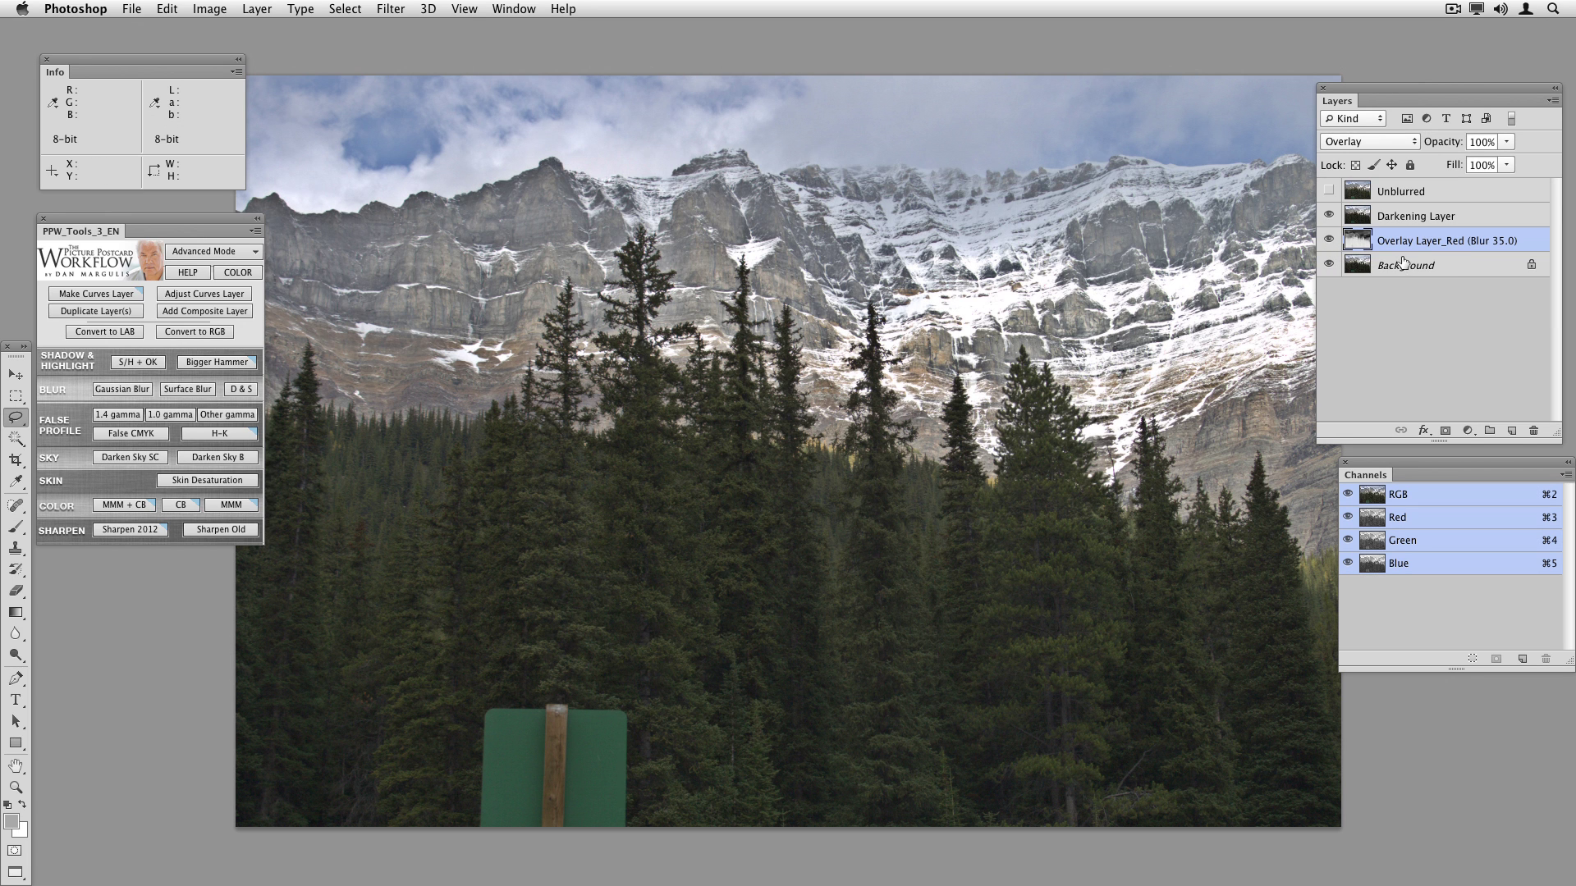
left_click_drag(1442, 146, 1495, 148)
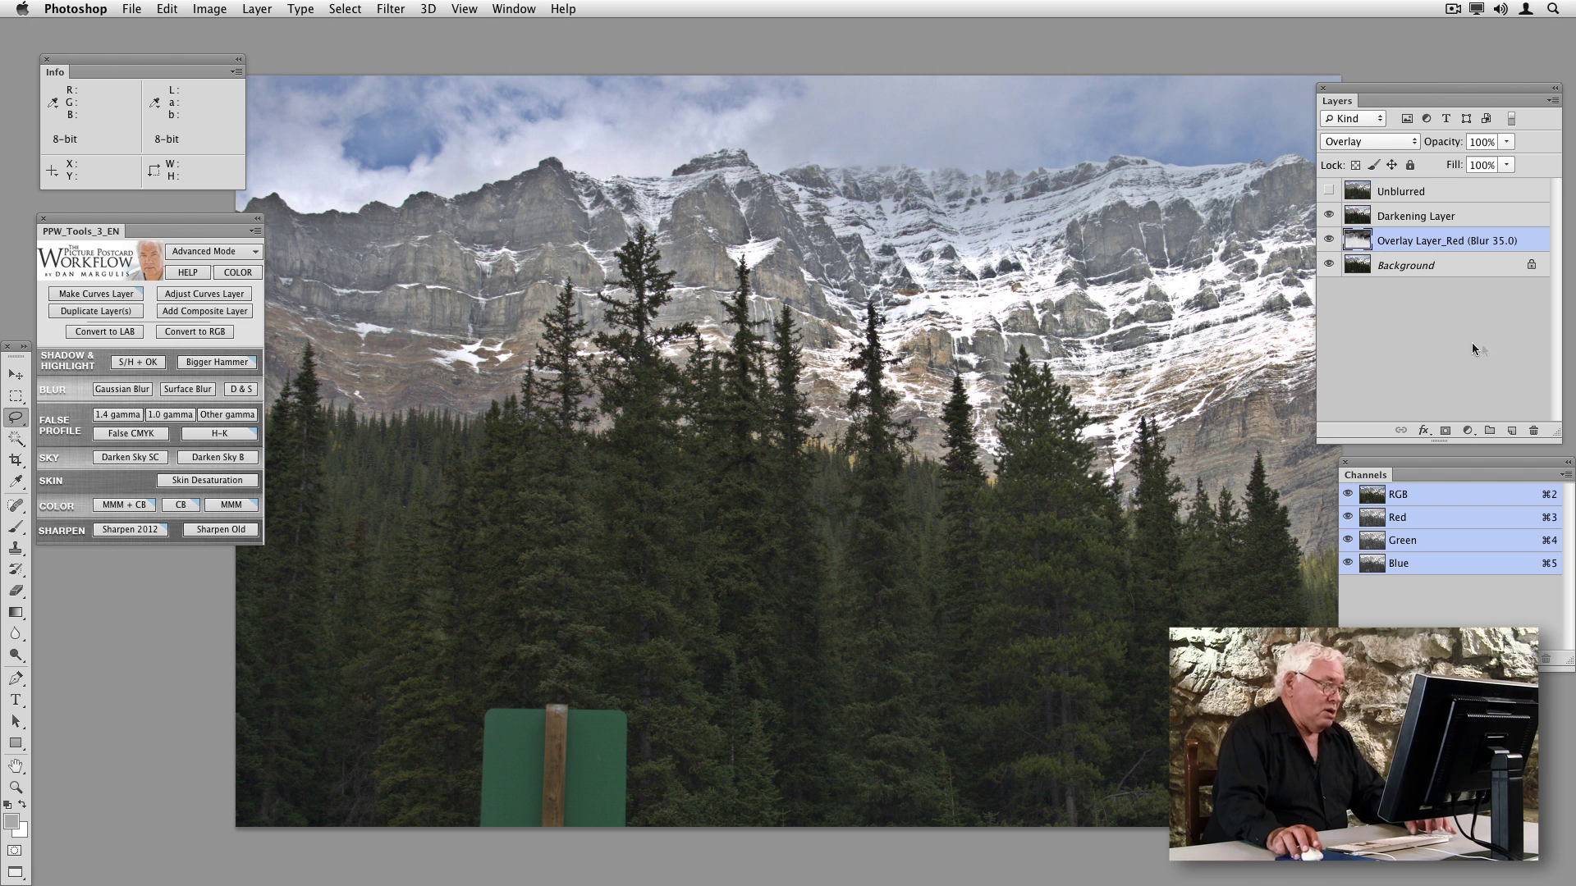
key("super+w")
key("super+d")
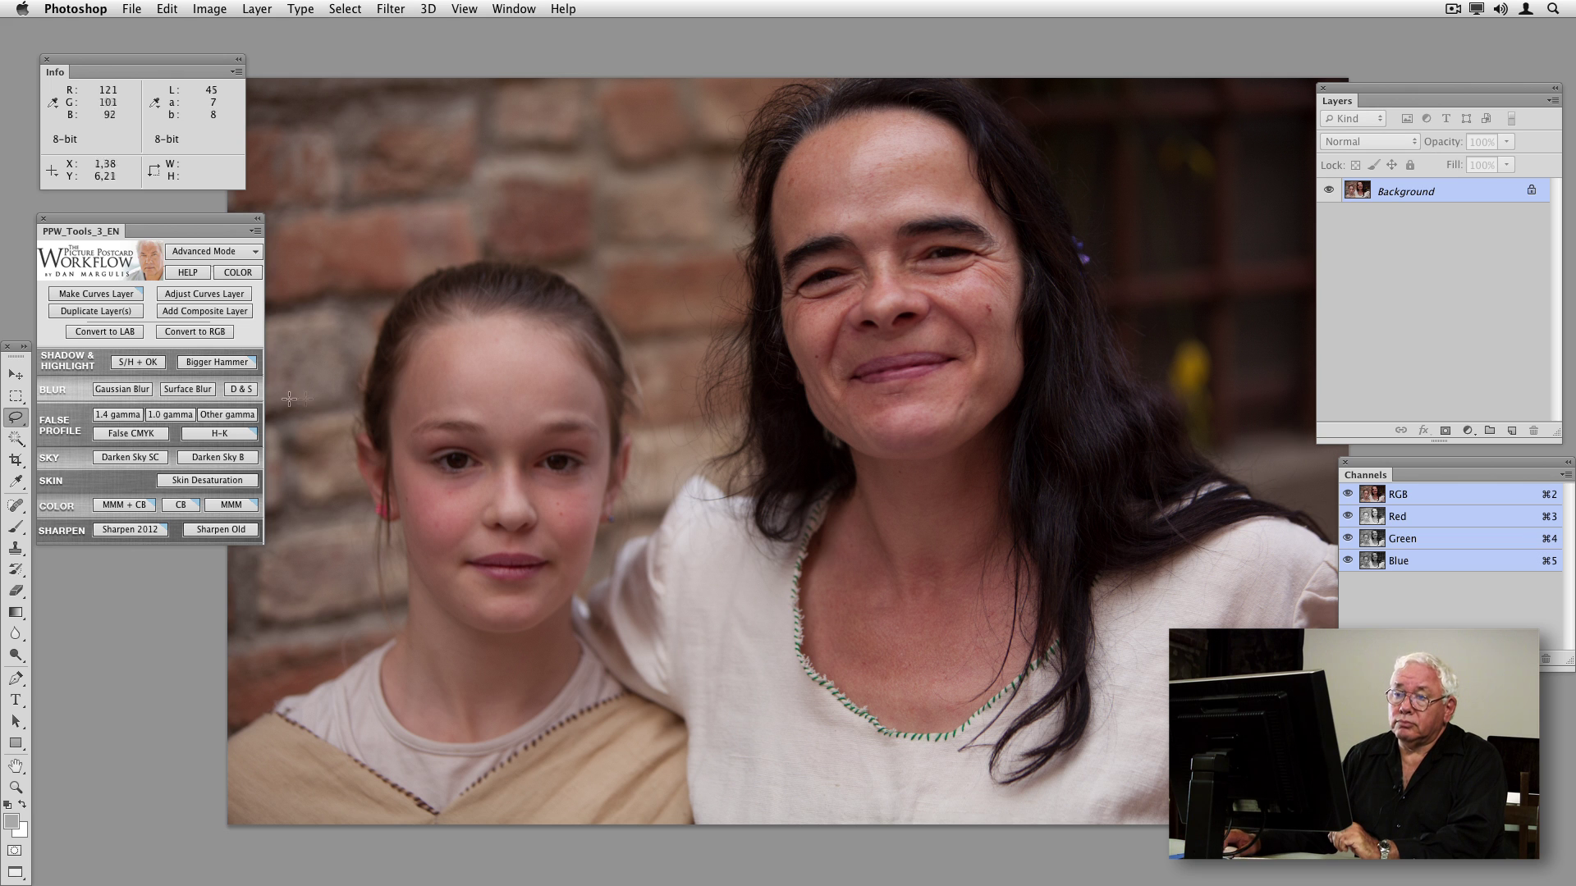
Step: Try Bigger Hammer with its default settings on the two-person portrait and undo it
left_click(238, 363)
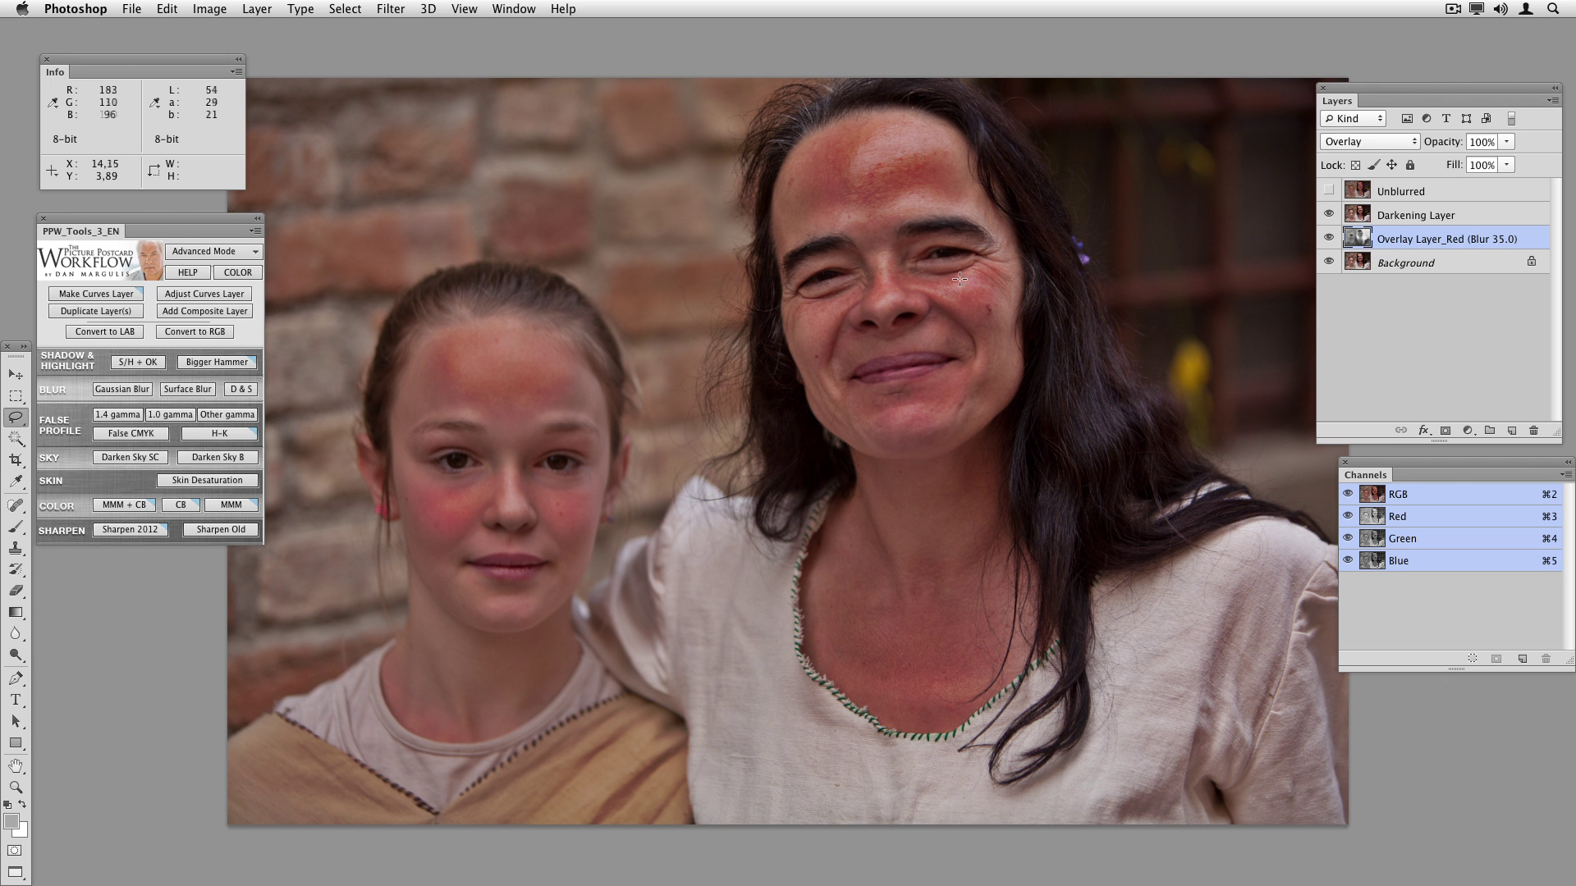
key("super+z")
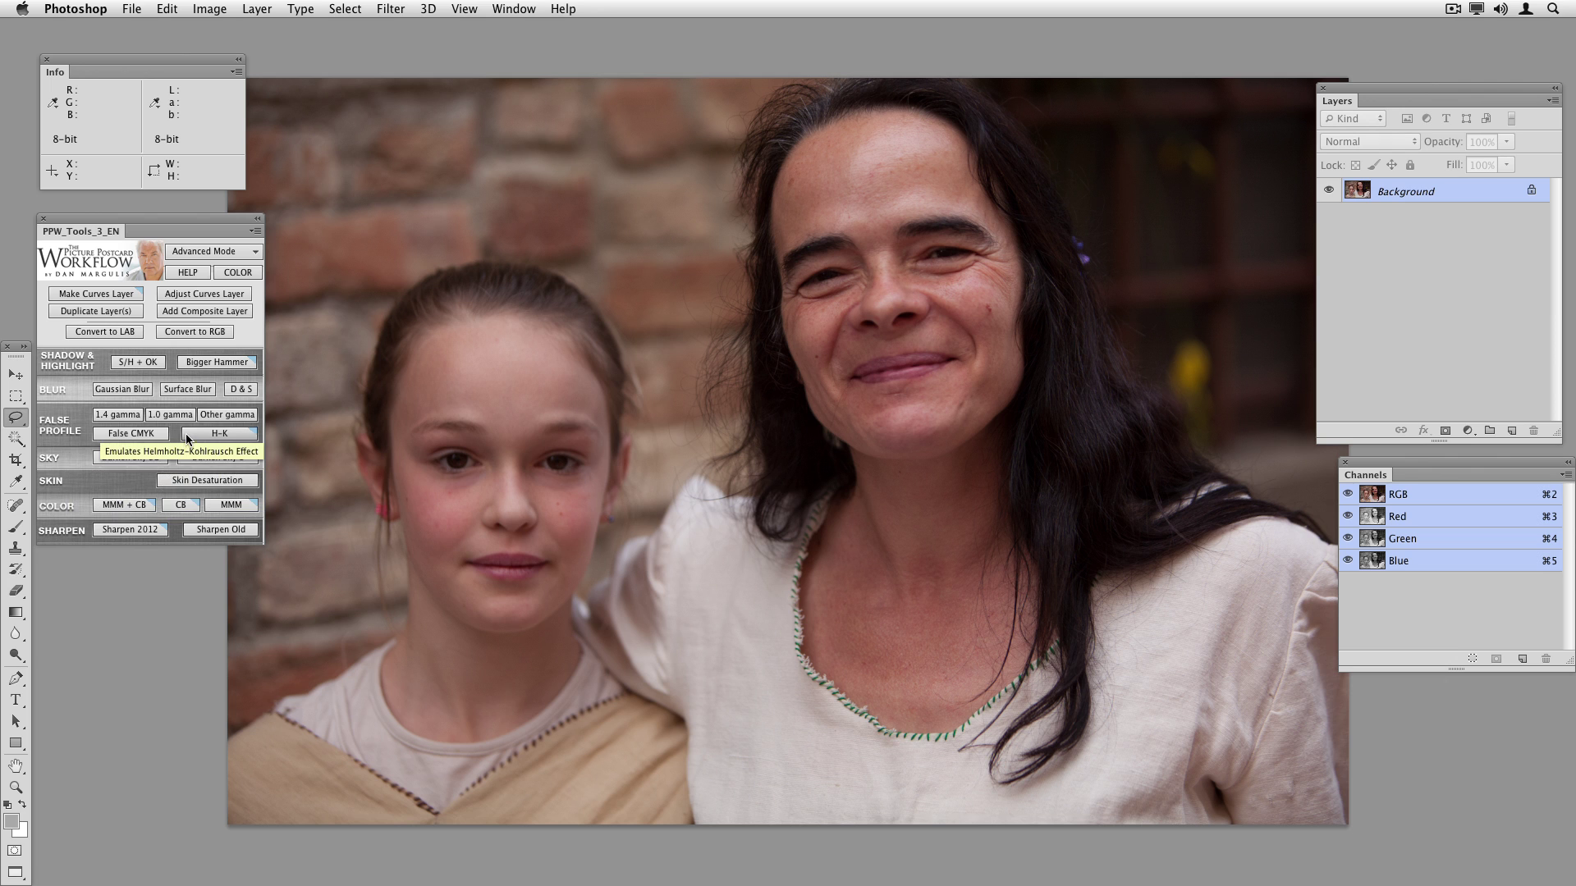
Step: Run Bigger Hammer on the portrait with its options window, move the window off the faces and choose the blue channel
left_click(213, 362)
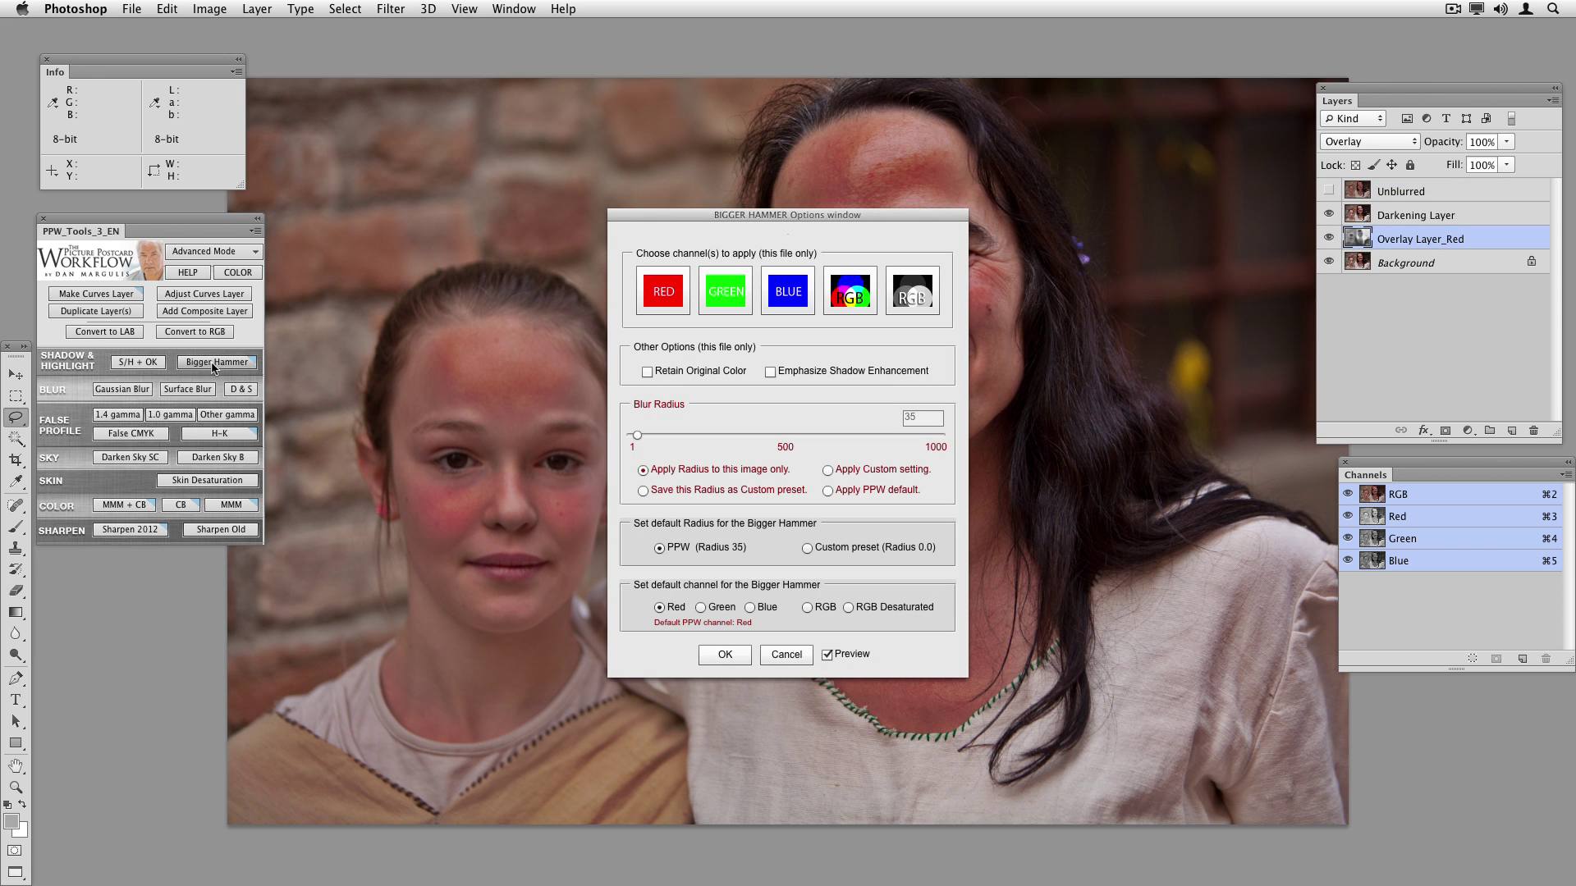
left_click_drag(688, 210, 169, 70)
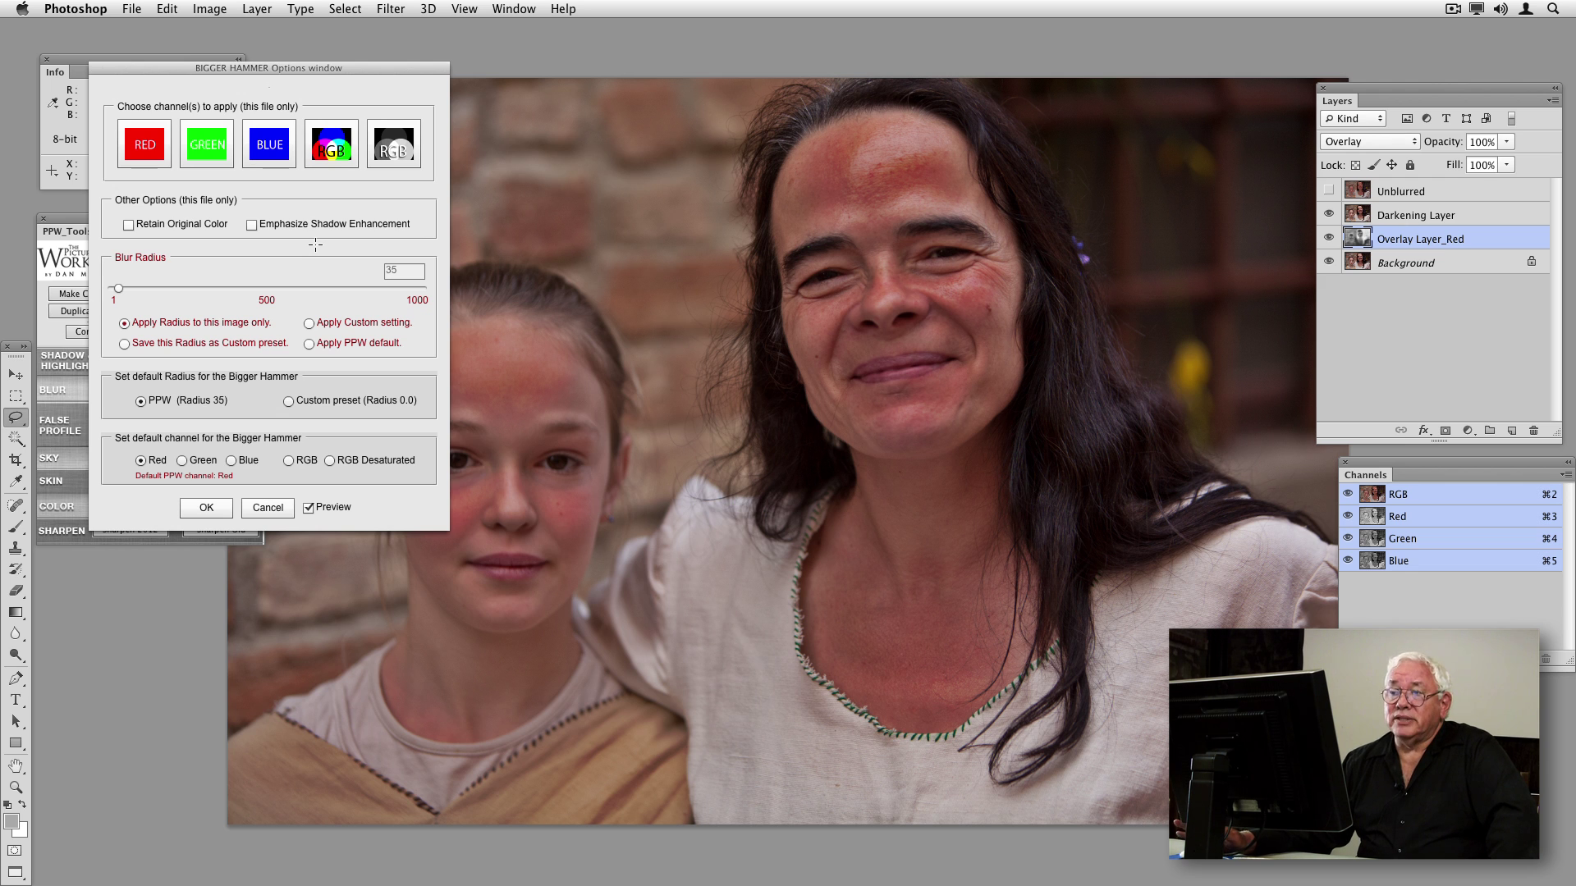
left_click_drag(325, 69, 281, 93)
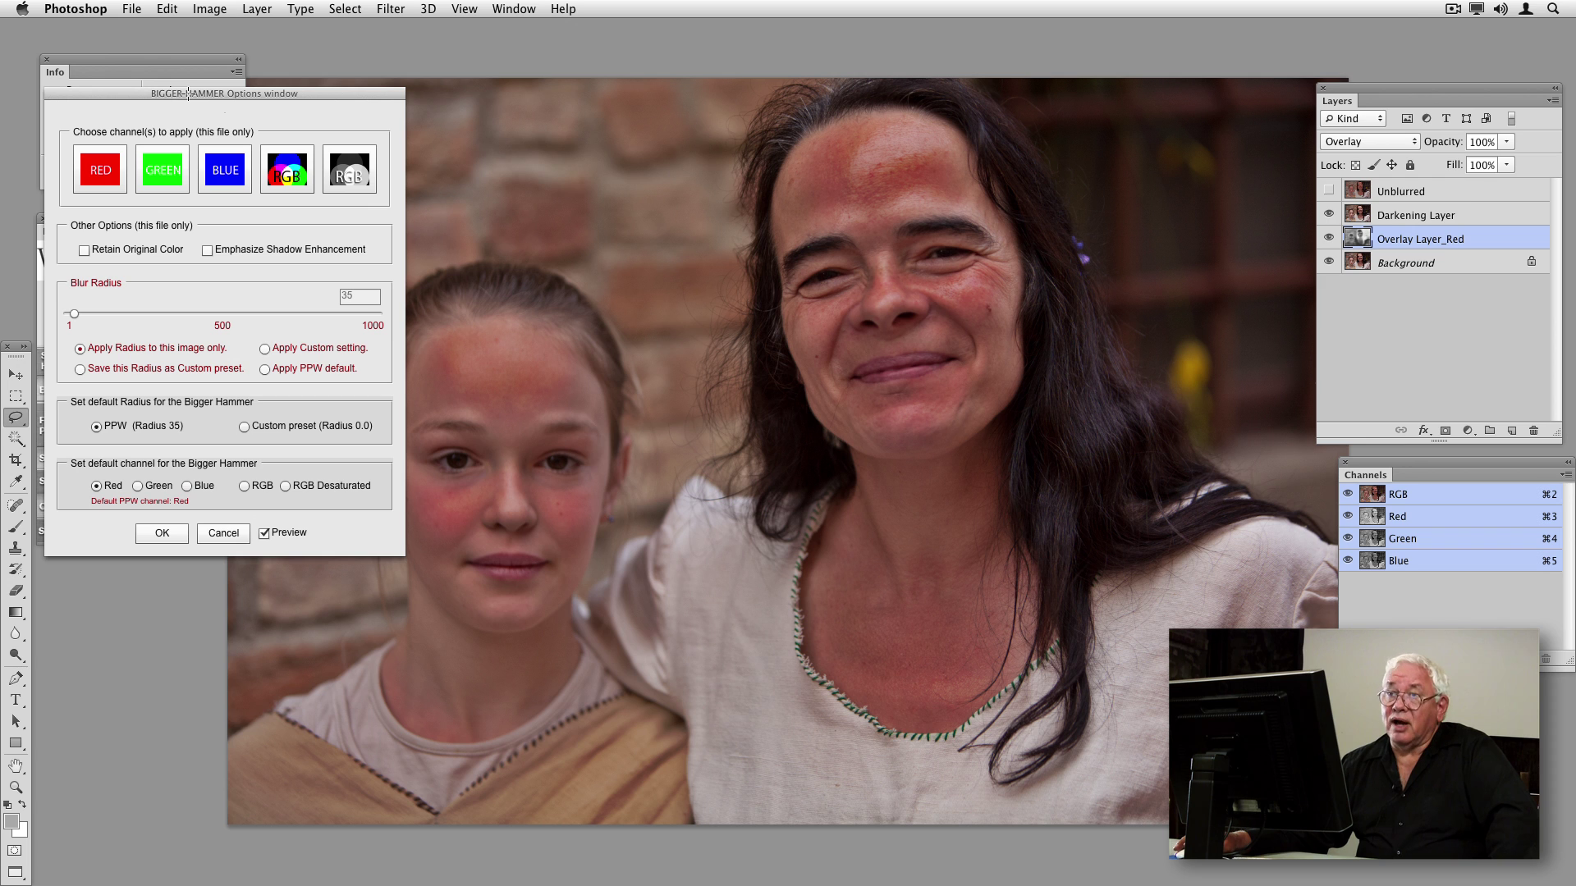
left_click(225, 170)
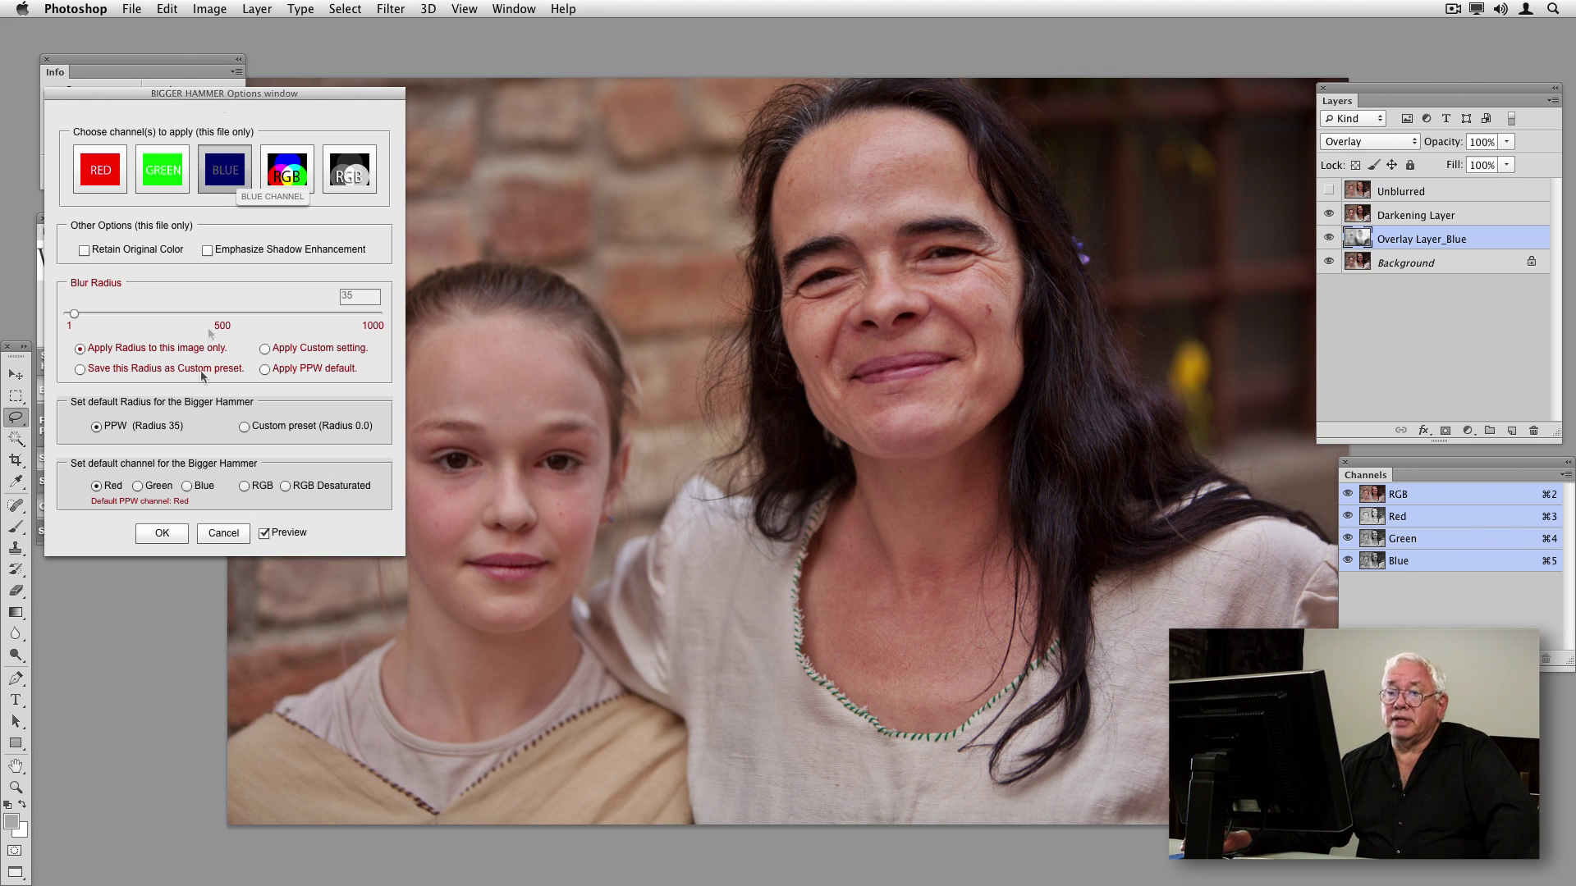
Step: Compare the portrait with and without the blue-channel Bigger Hammer preview several times
left_click(263, 534)
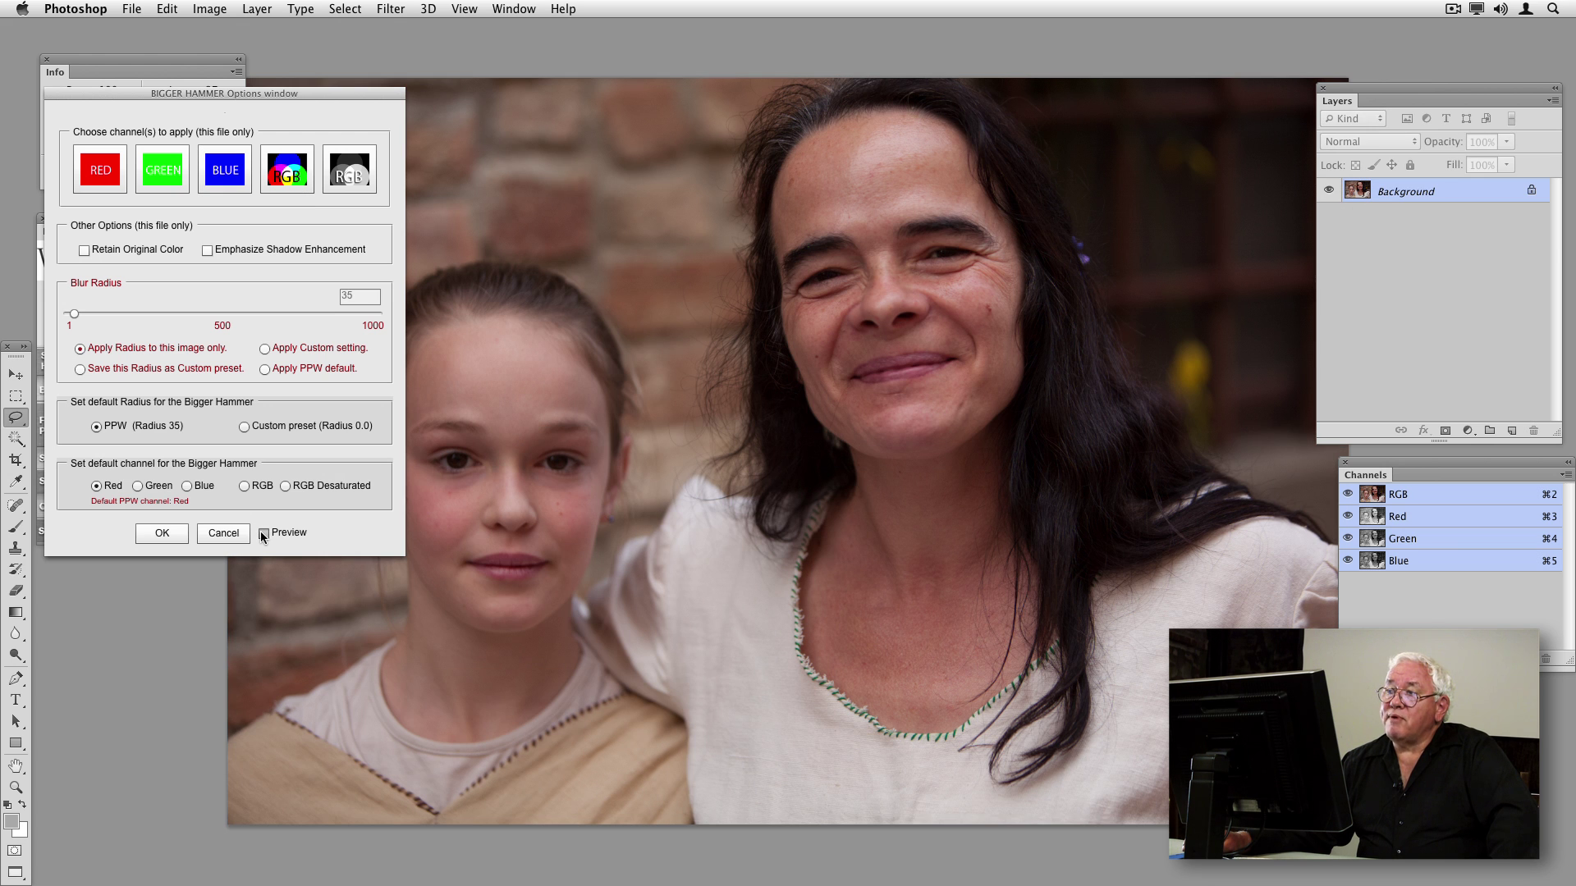
left_click(262, 535)
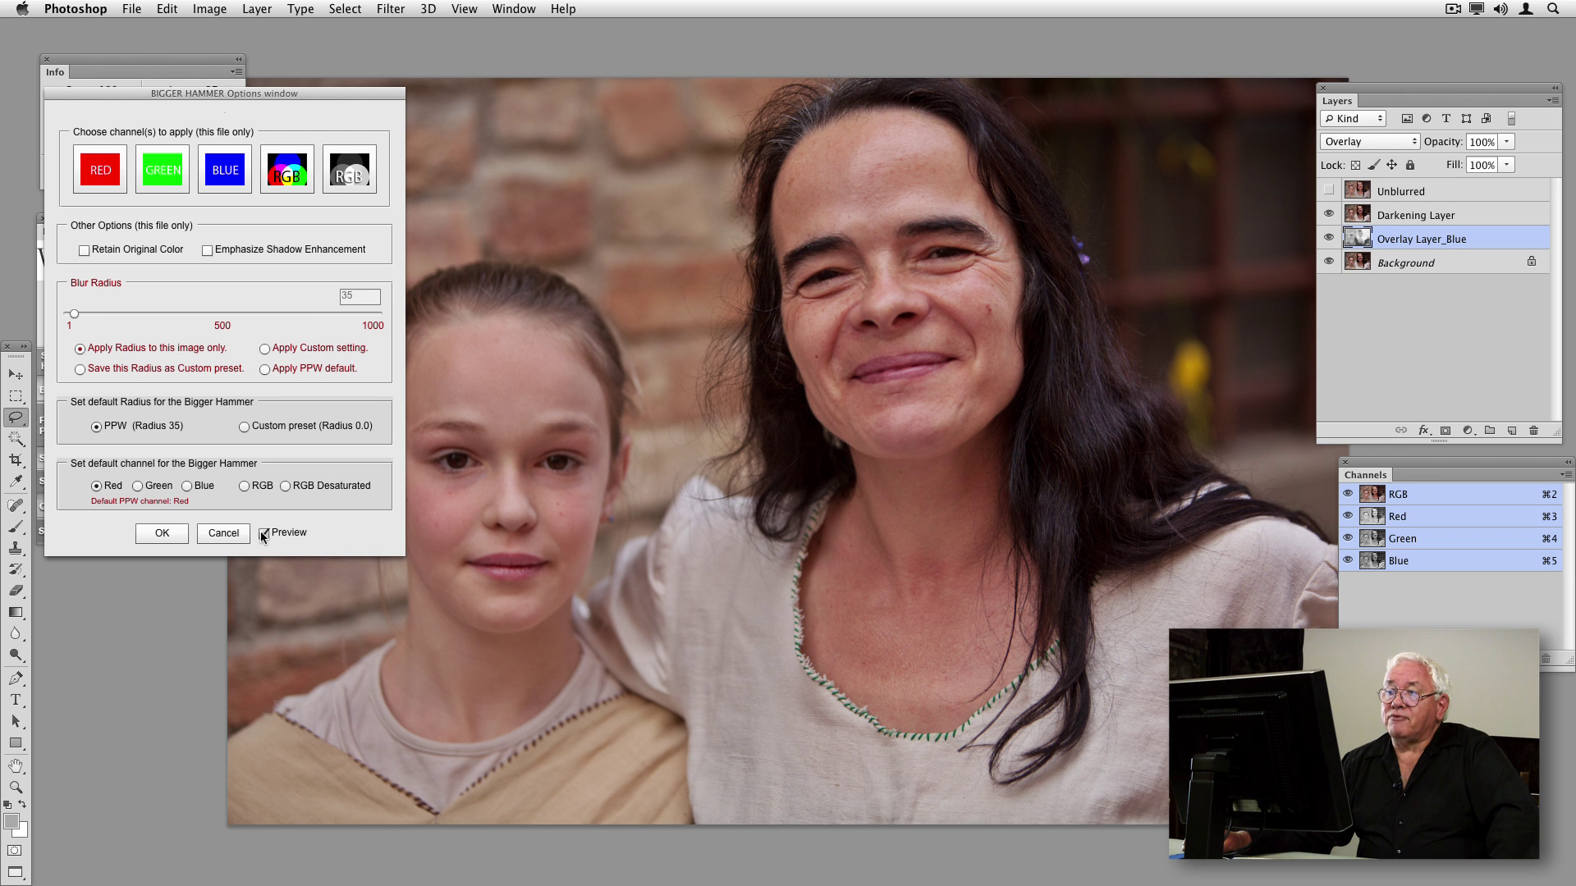
left_click(262, 534)
left_click(262, 534)
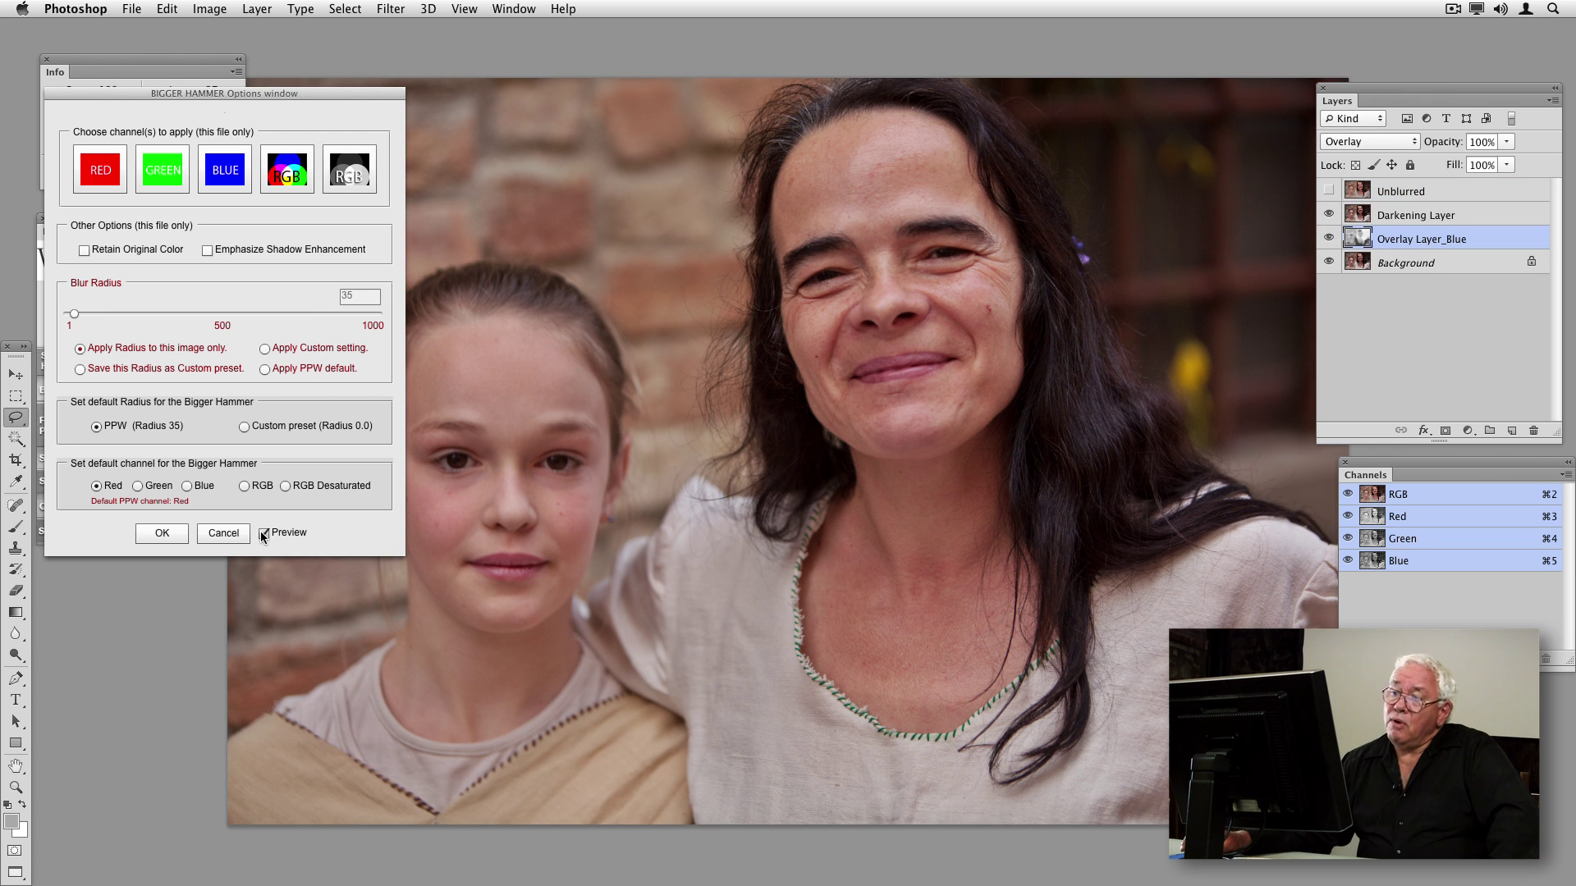
left_click(263, 534)
left_click(263, 534)
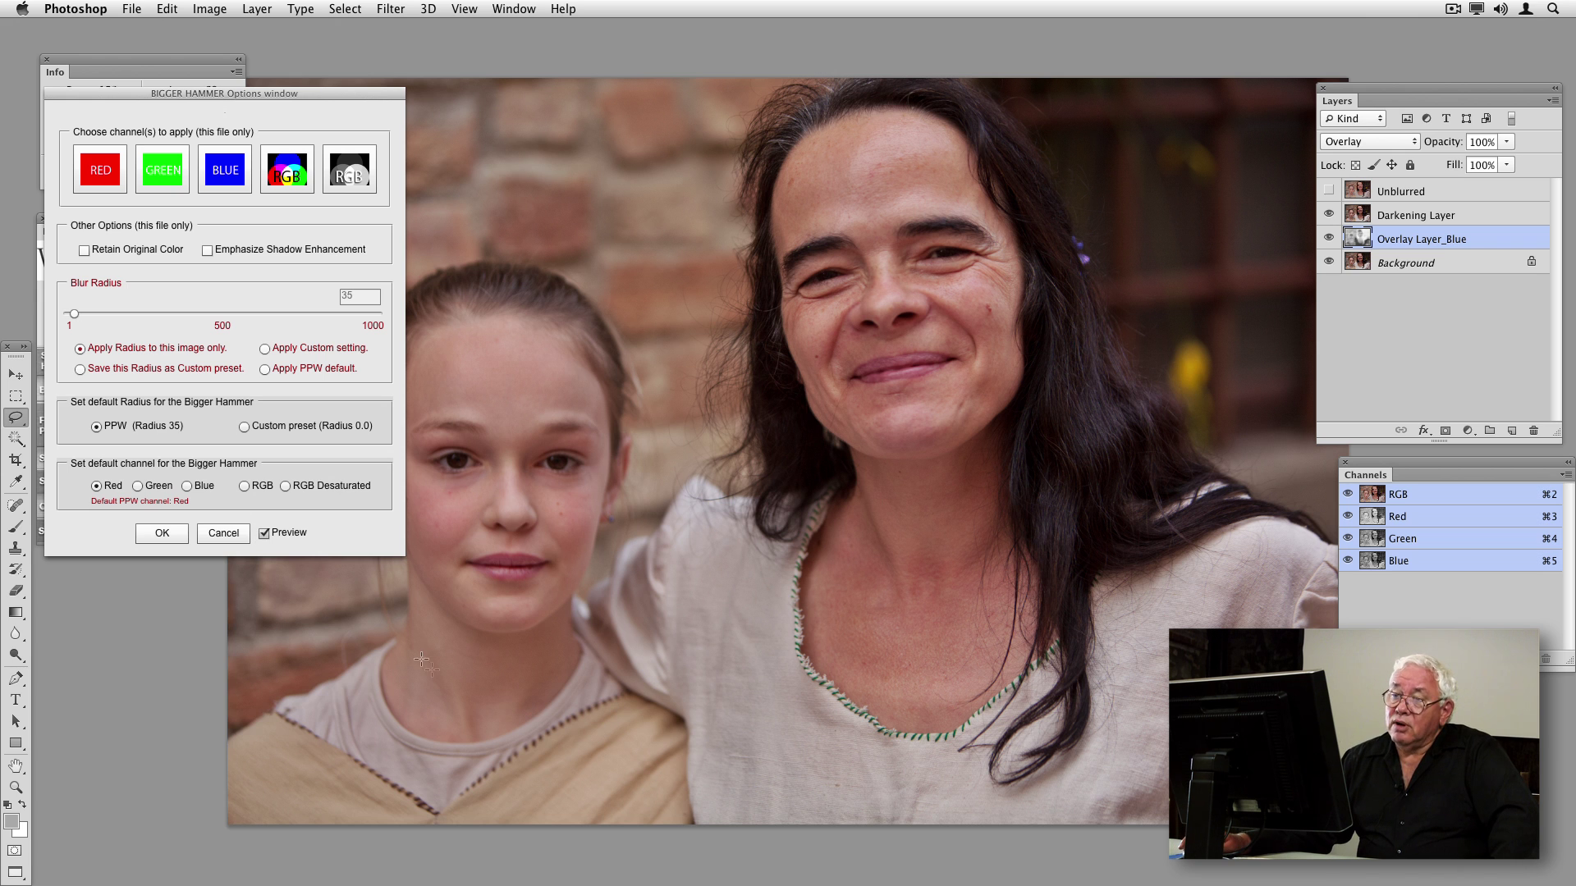
left_click(264, 533)
left_click(264, 532)
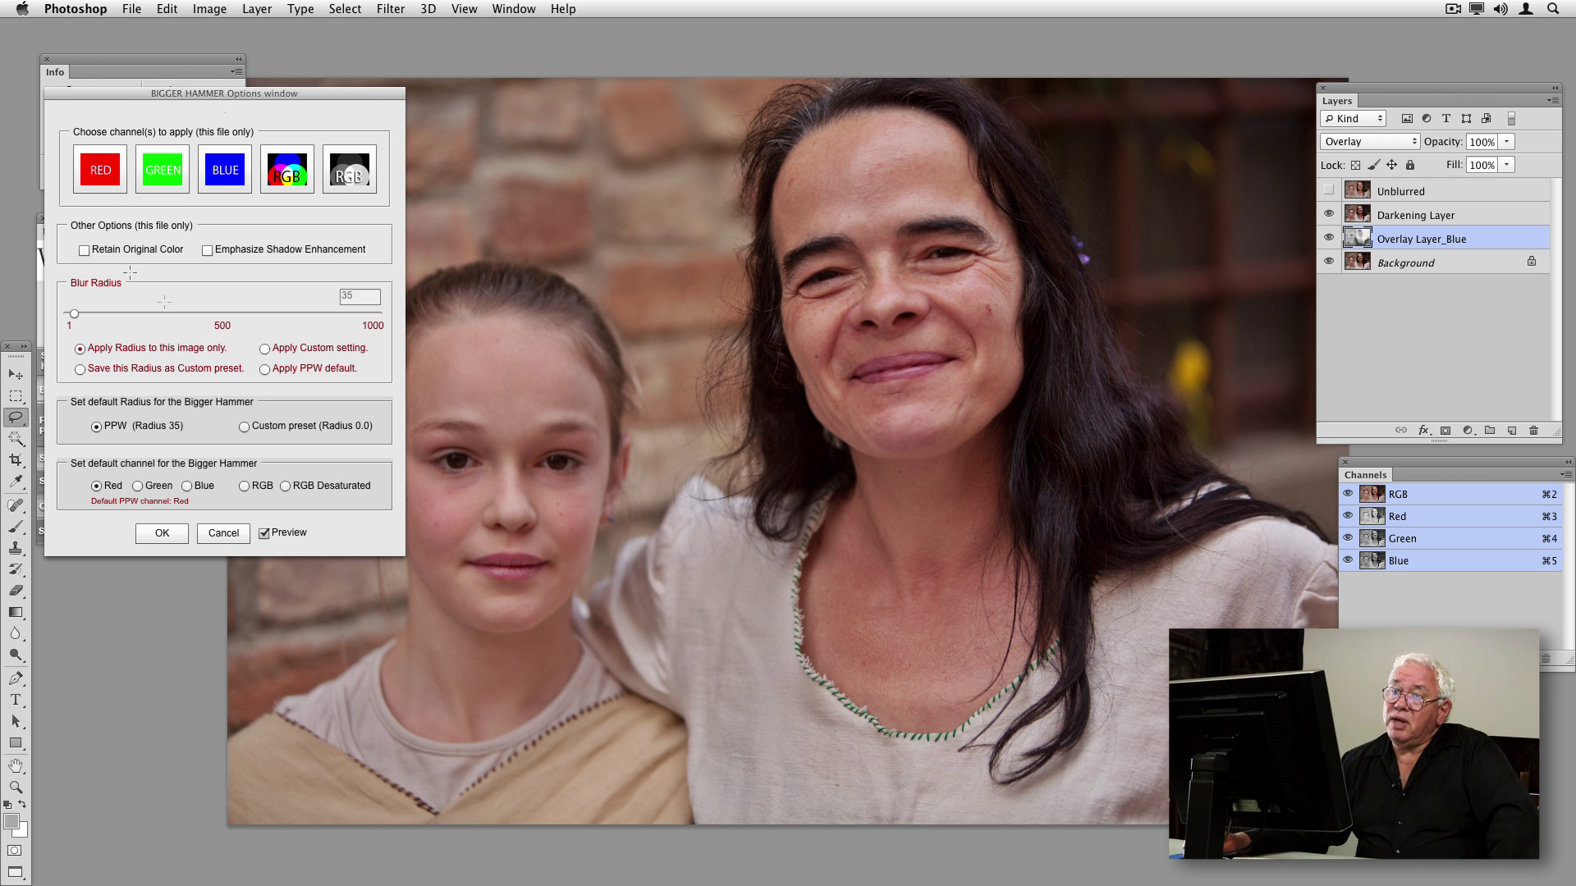
Step: Compare the green channel with the desaturated RGB version for Bigger Hammer and settle on green
left_click(156, 175)
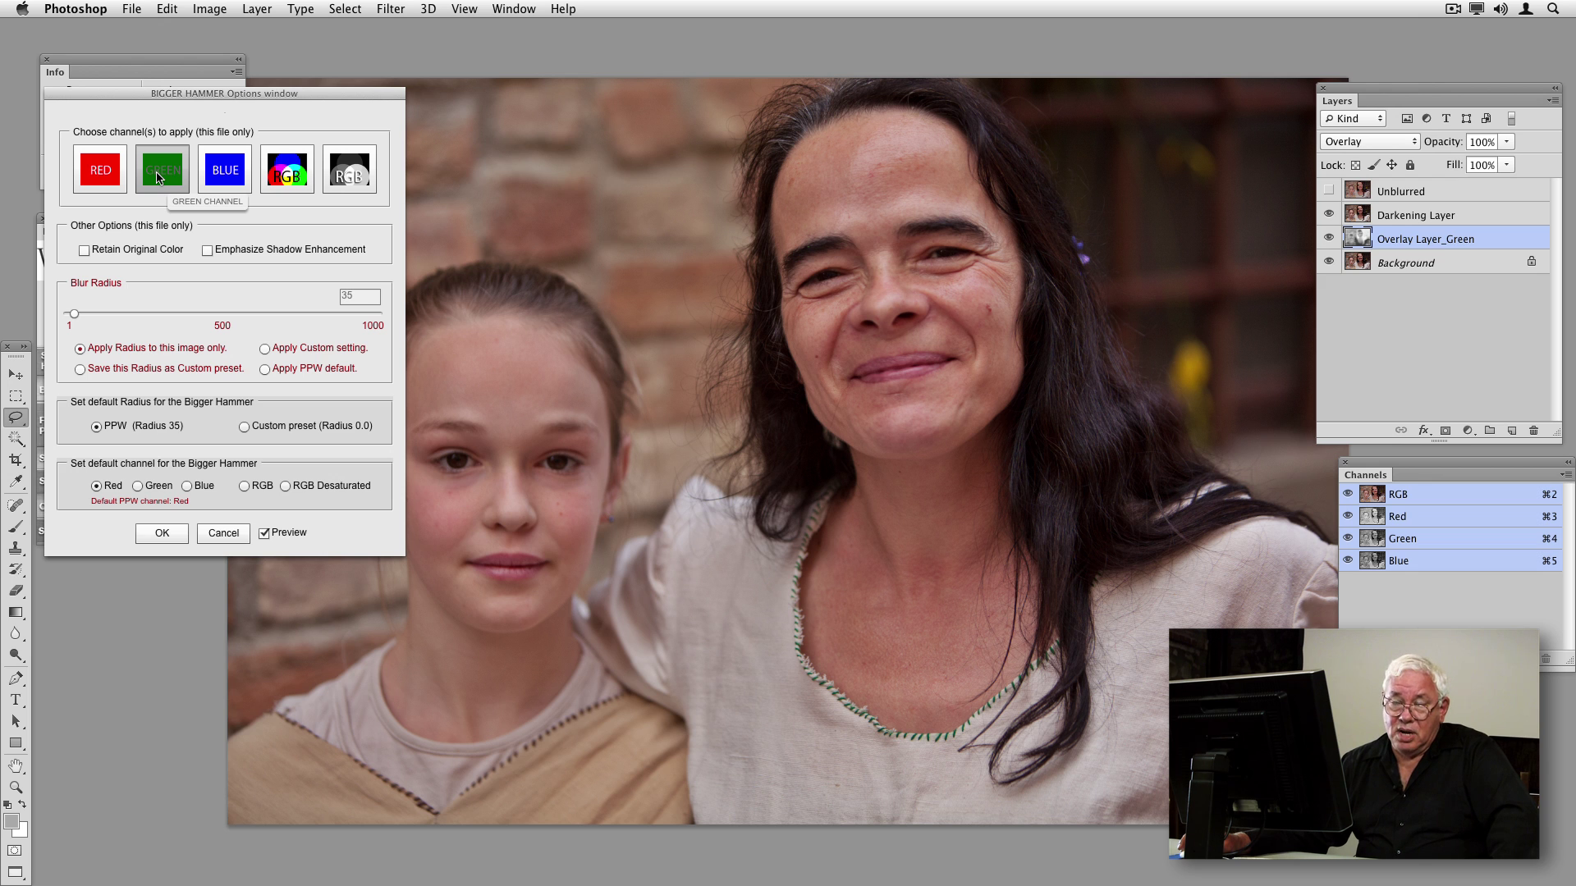
left_click(351, 169)
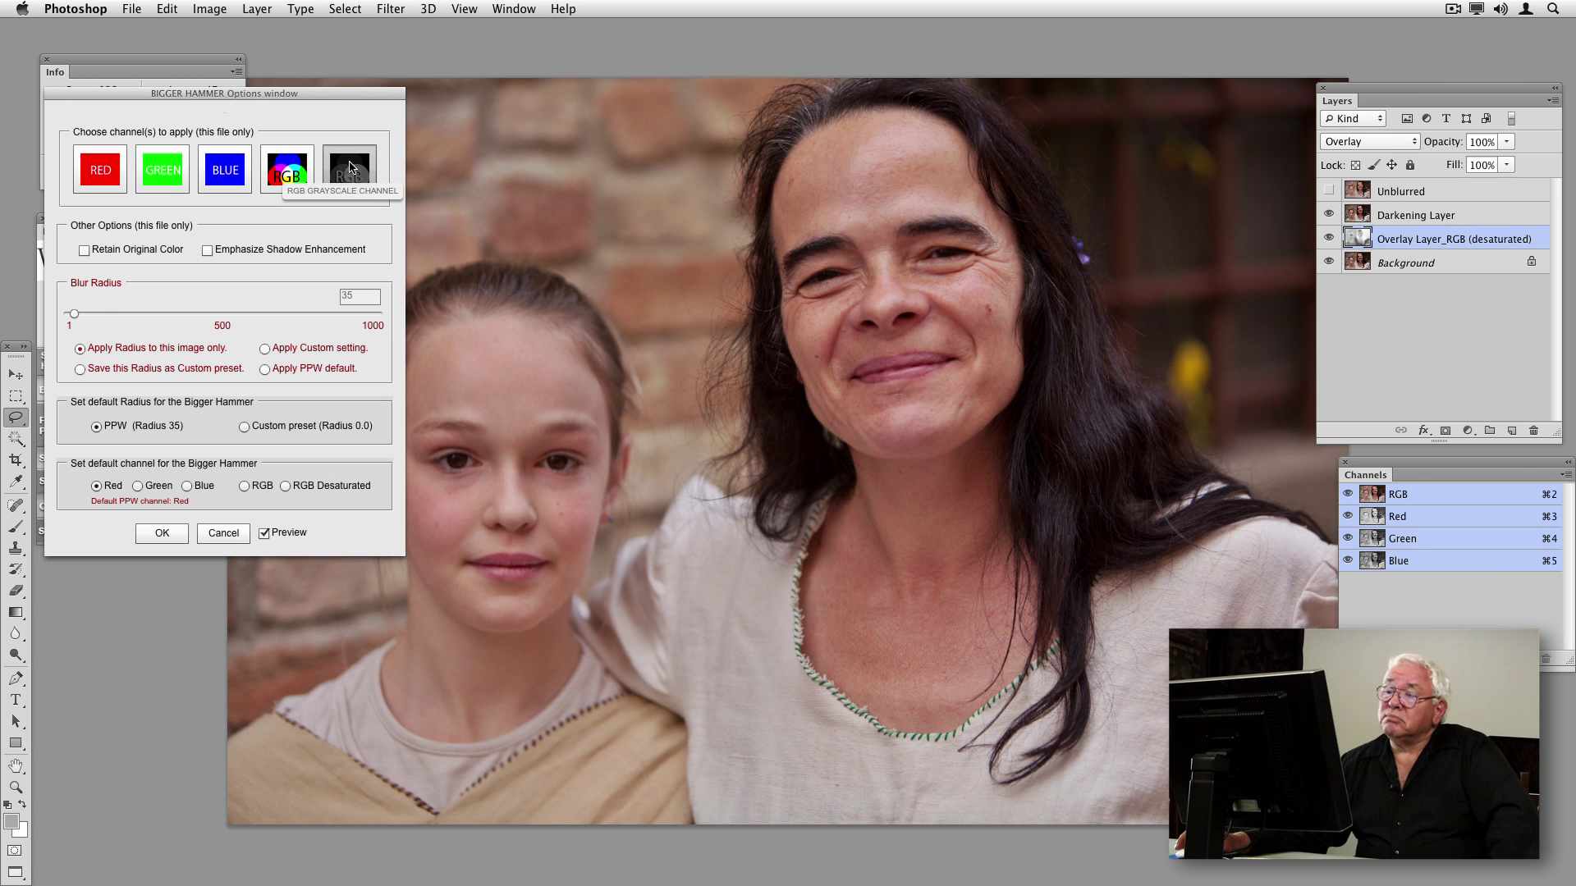
left_click(174, 164)
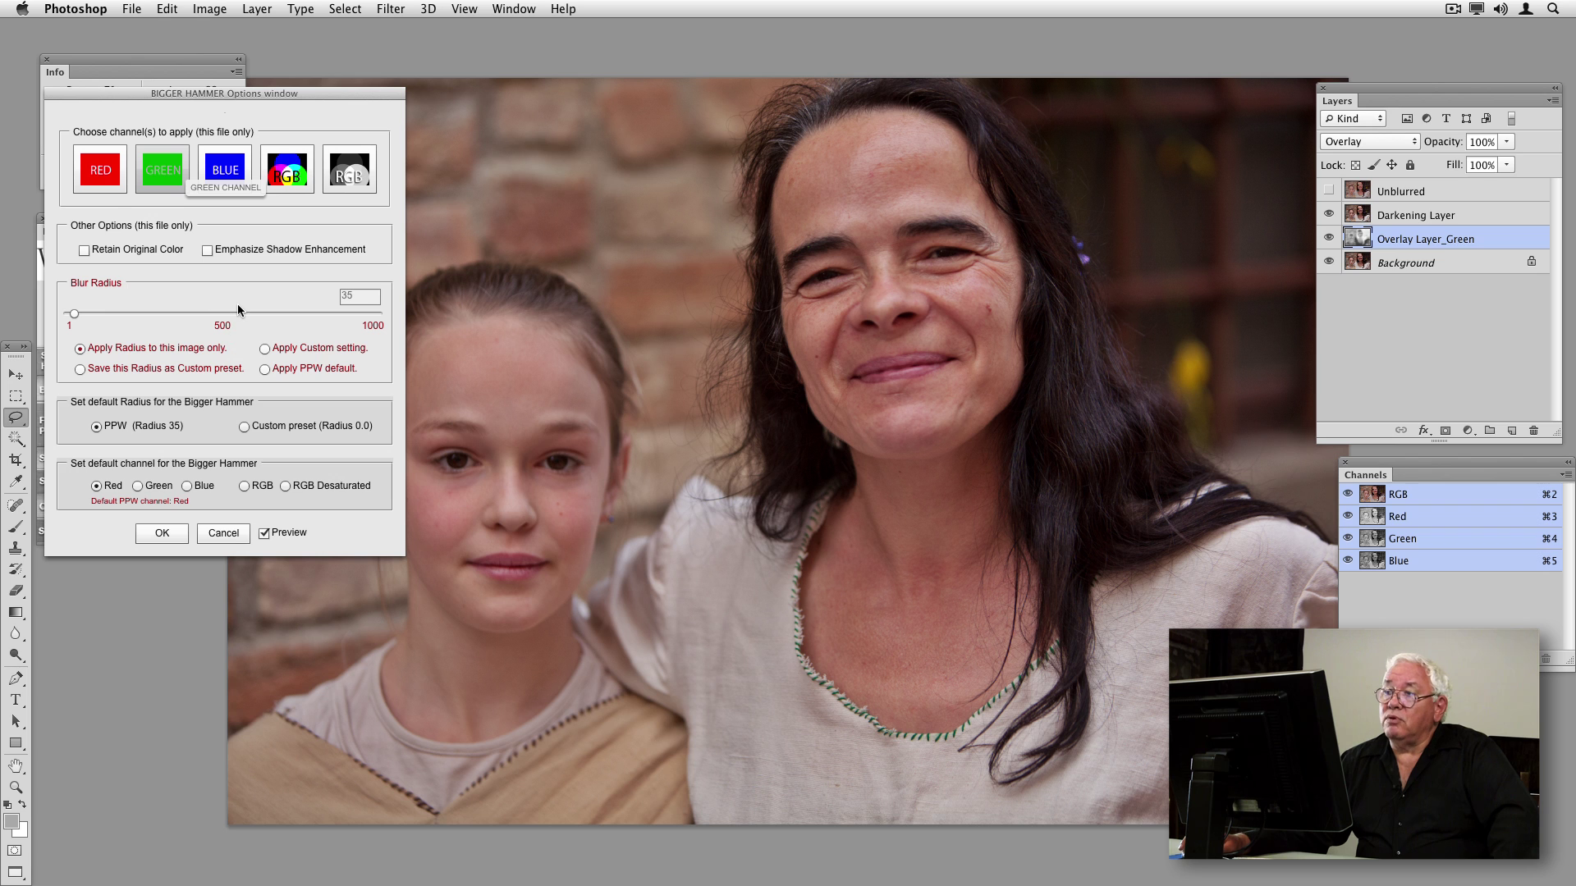
Step: Test Emphasize Shadow Enhancement and switch it back off, and enable Retain Original Color
left_click(207, 250)
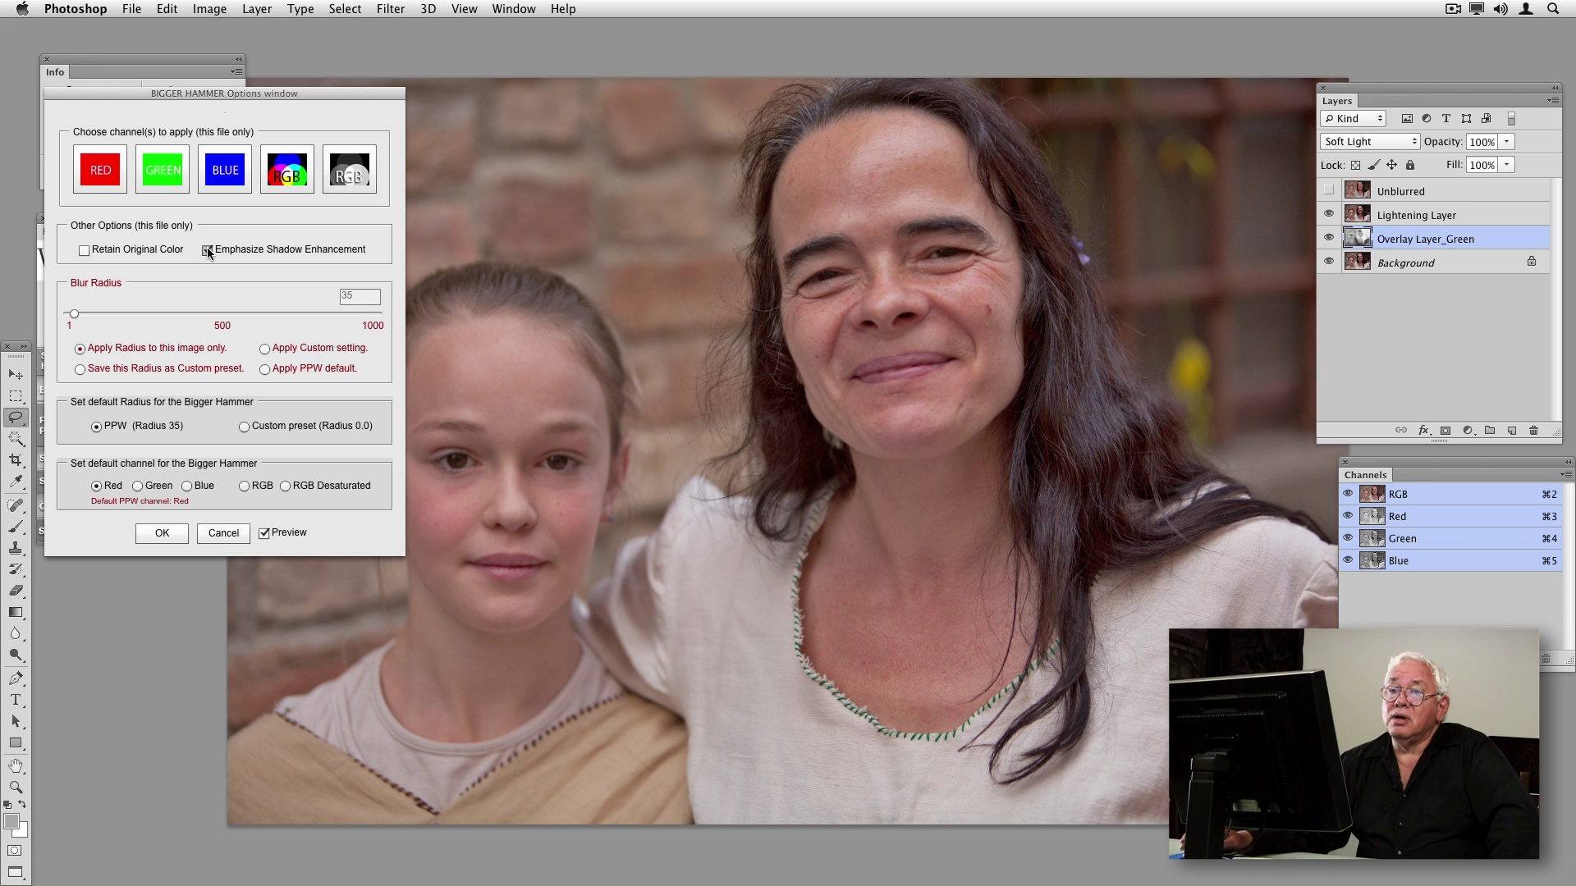
left_click(207, 250)
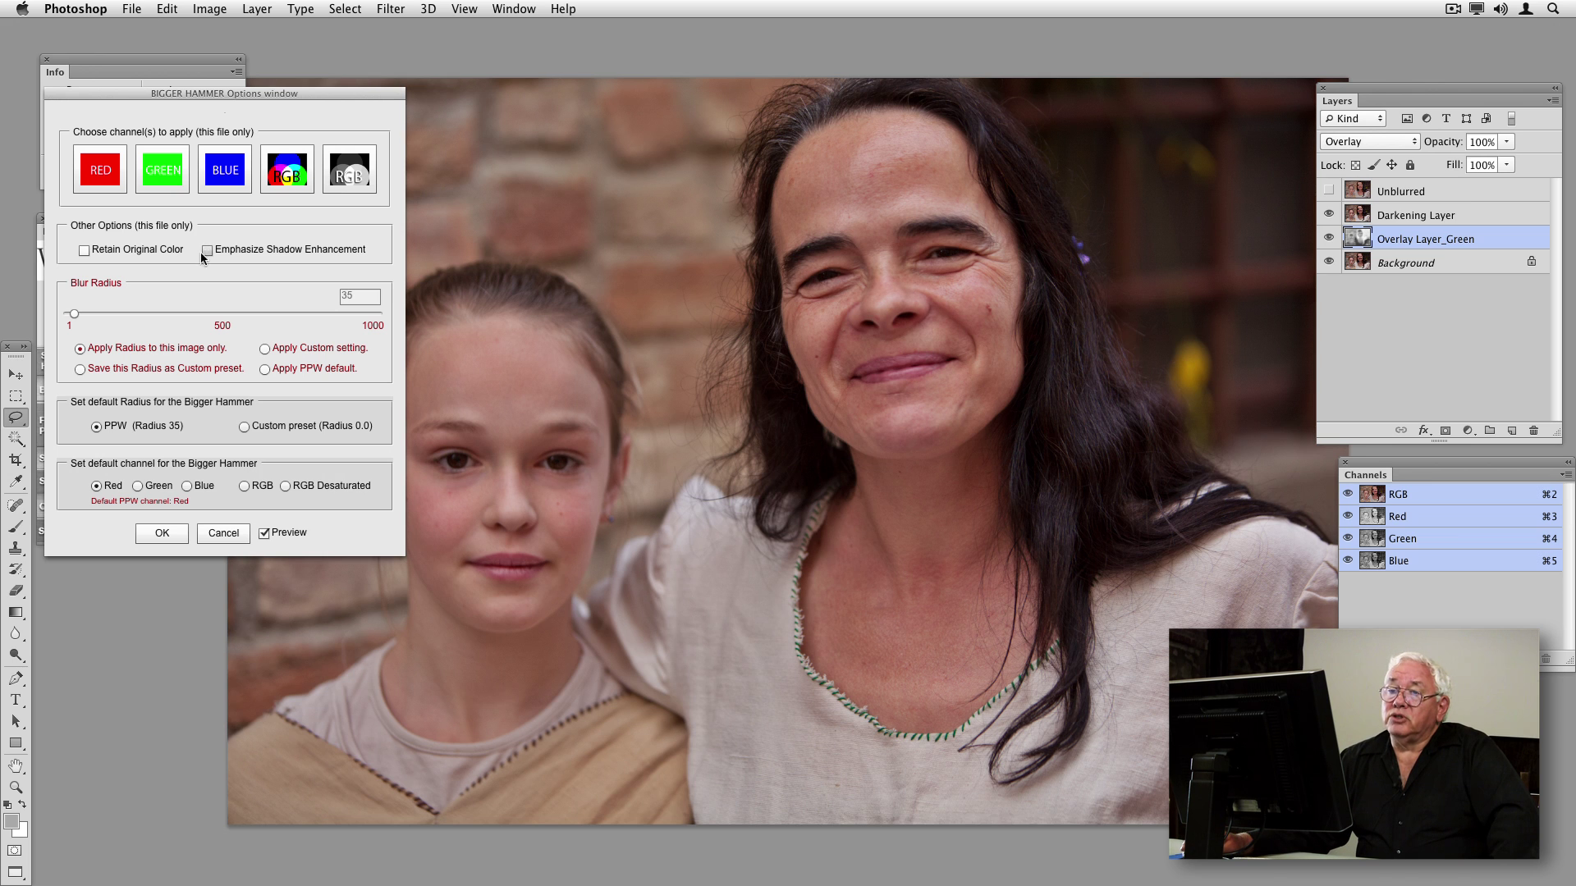
left_click(84, 250)
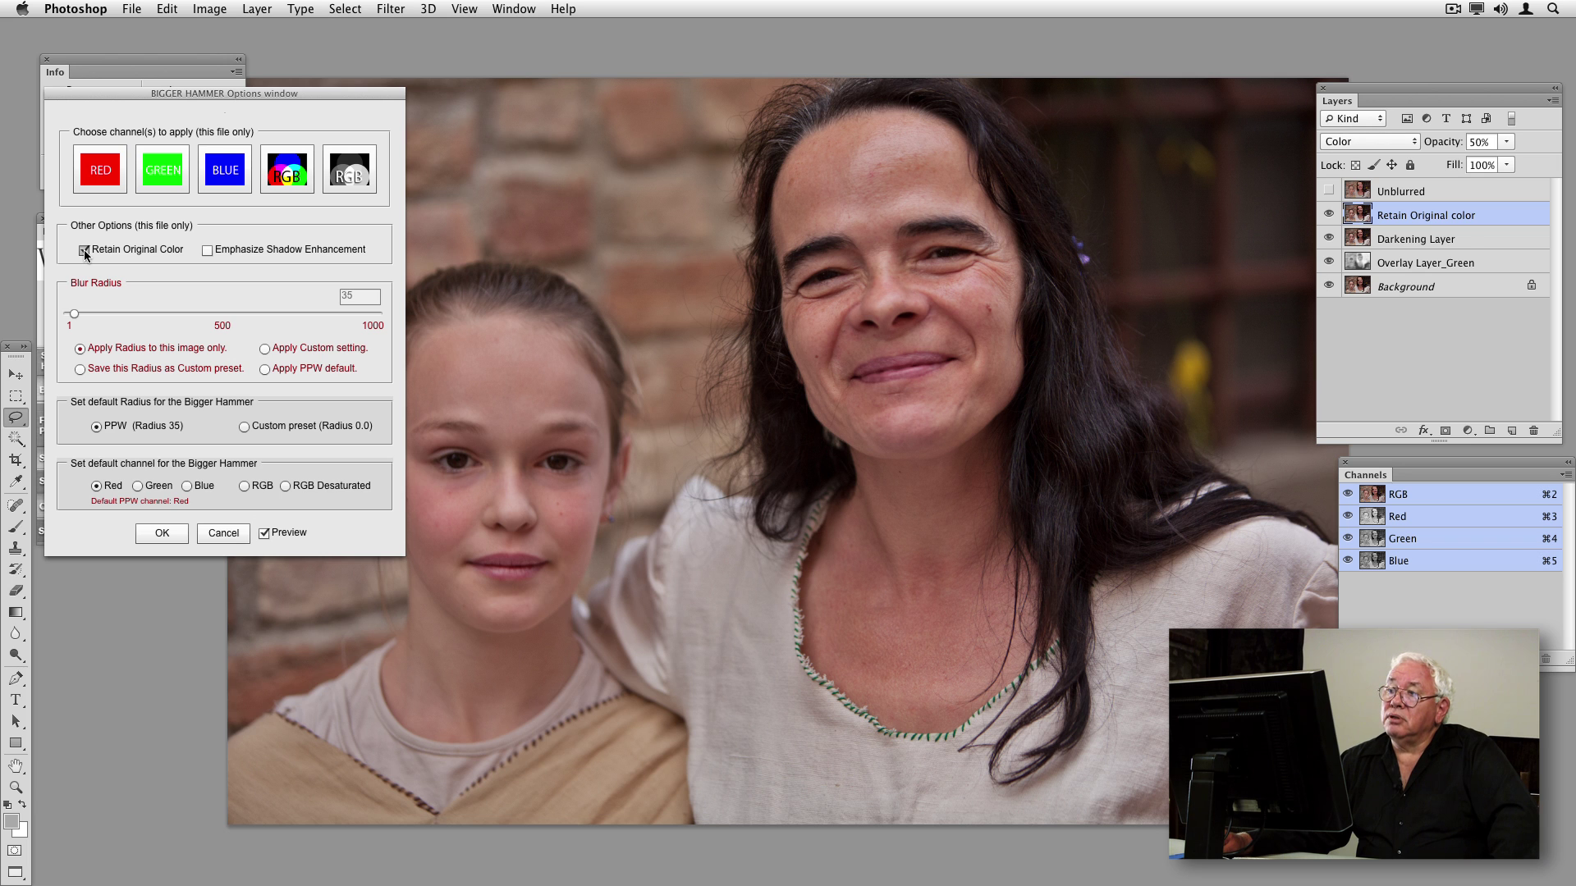
left_click(84, 249)
left_click(84, 250)
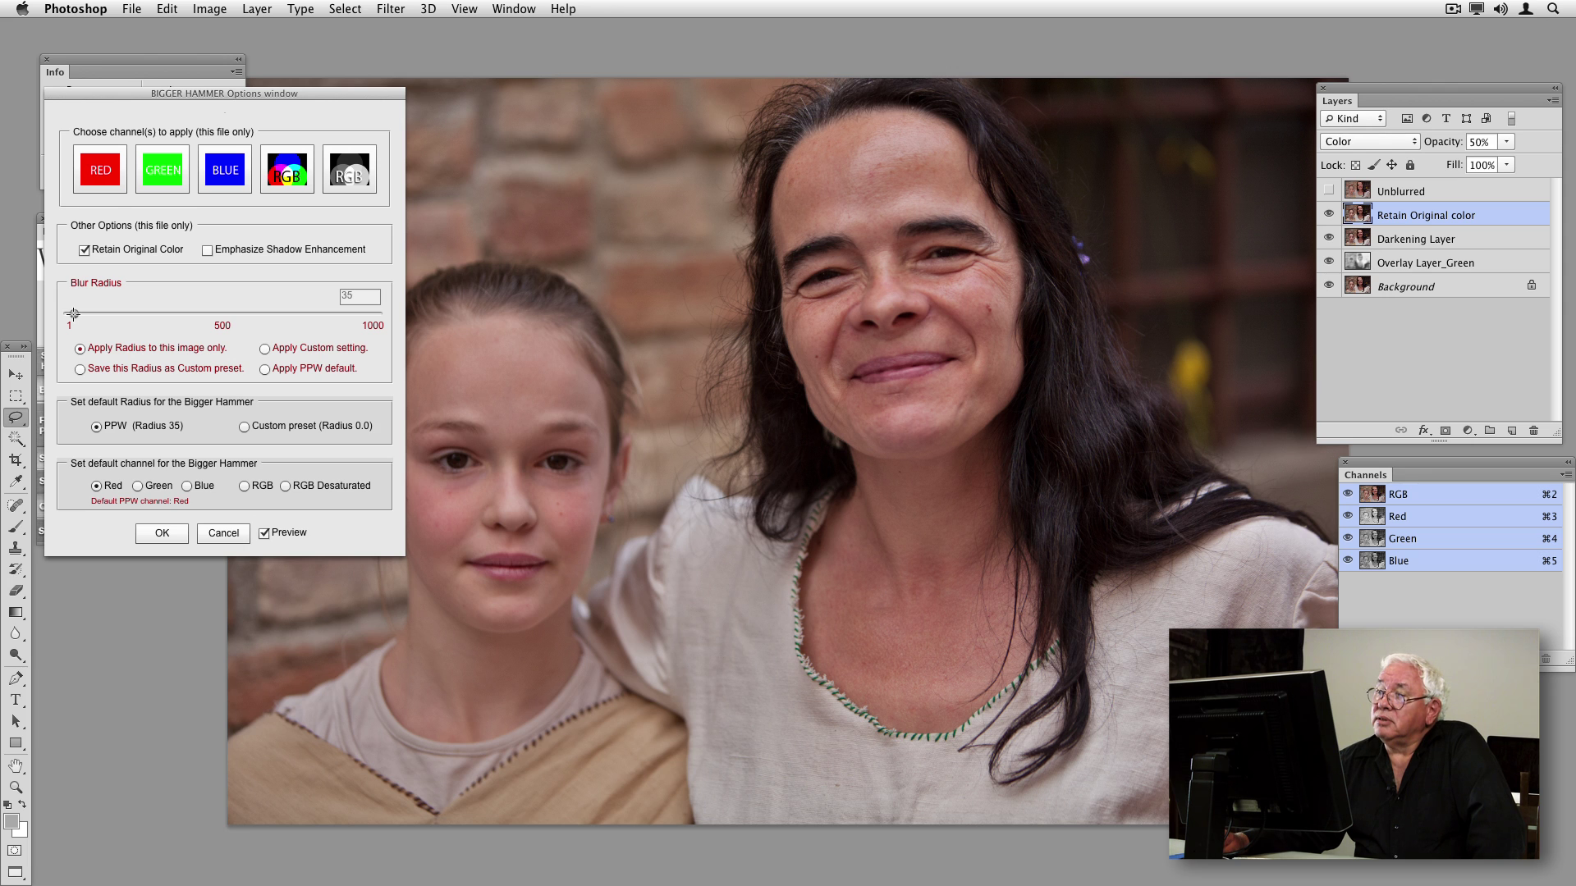
Step: Set the Bigger Hammer blur radius to 88.7 for this image only and apply the effect to the portrait
left_click_drag(74, 314, 91, 314)
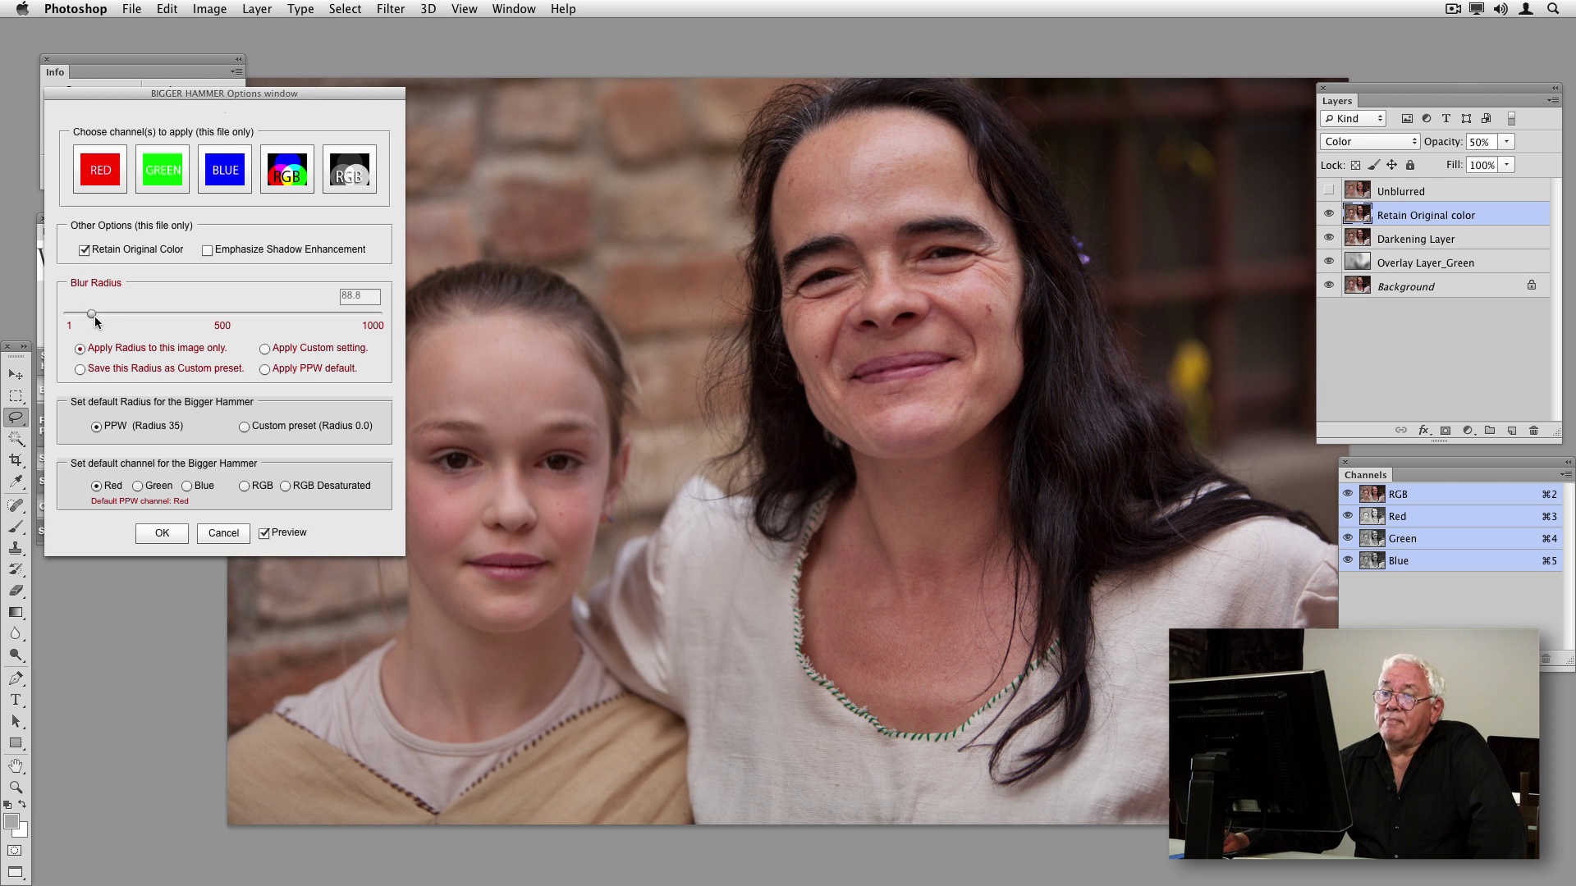
mouse_move(90, 316)
left_mouse_down()
mouse_move(129, 319)
mouse_move(97, 313)
left_mouse_up()
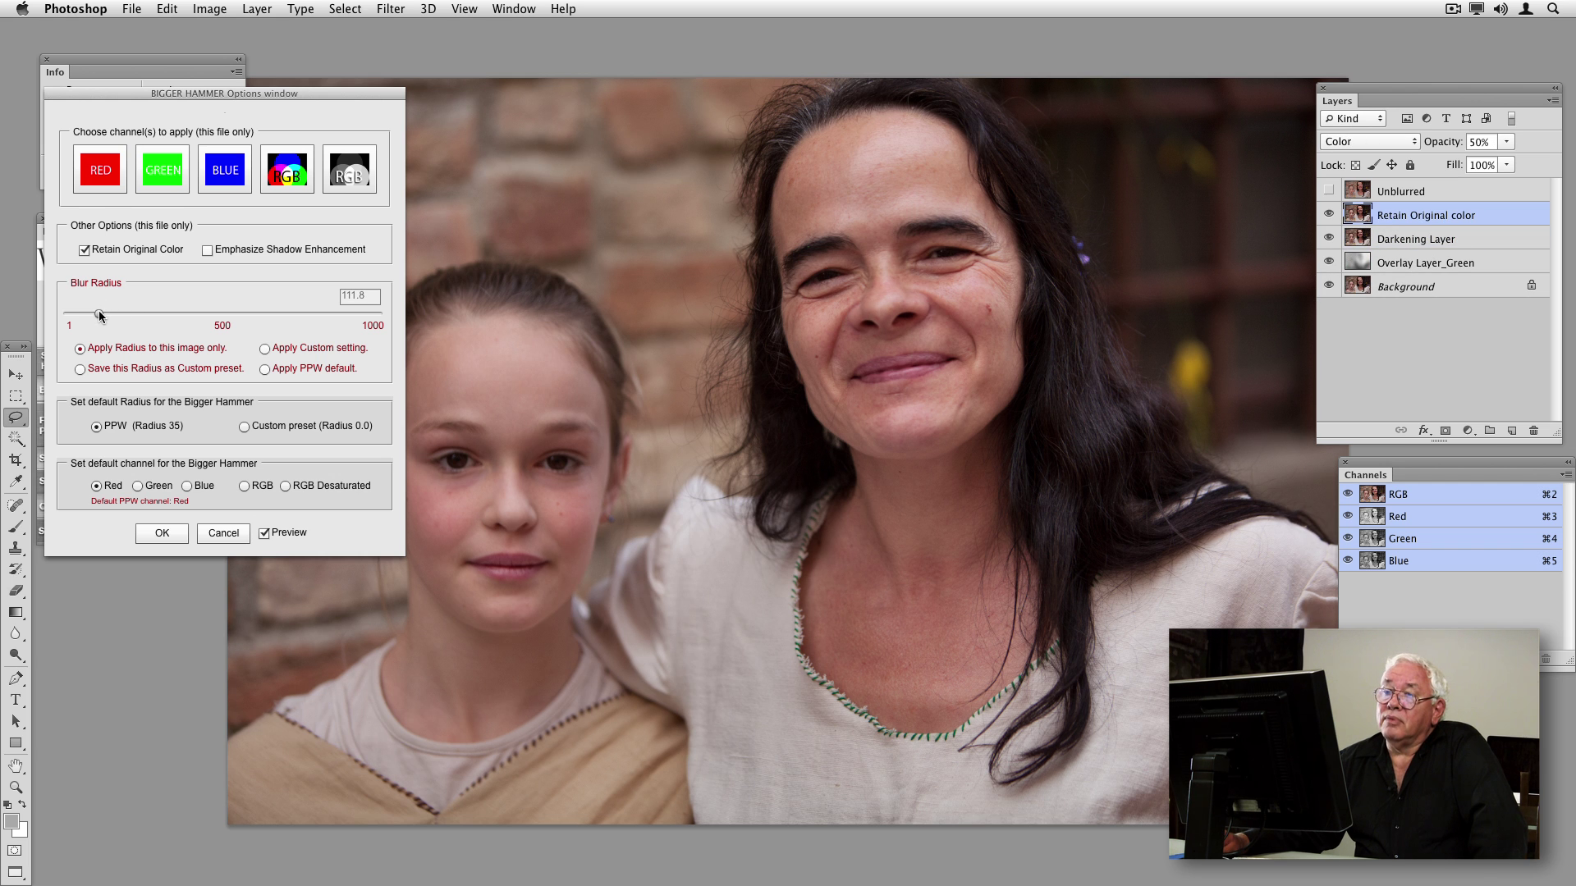
left_click_drag(99, 317, 91, 316)
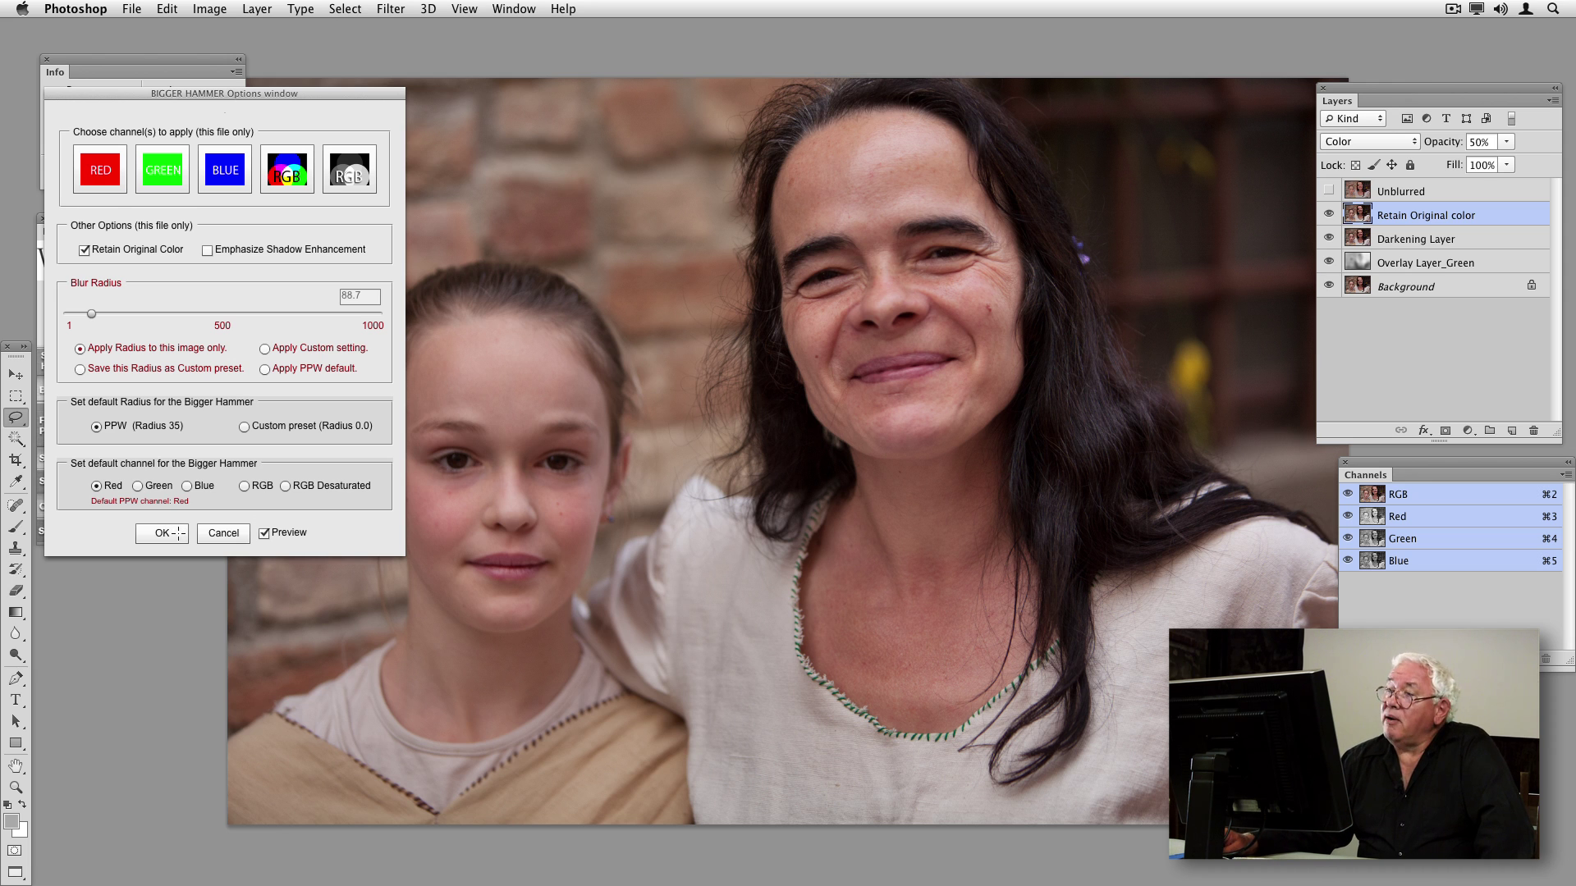
left_click(180, 534)
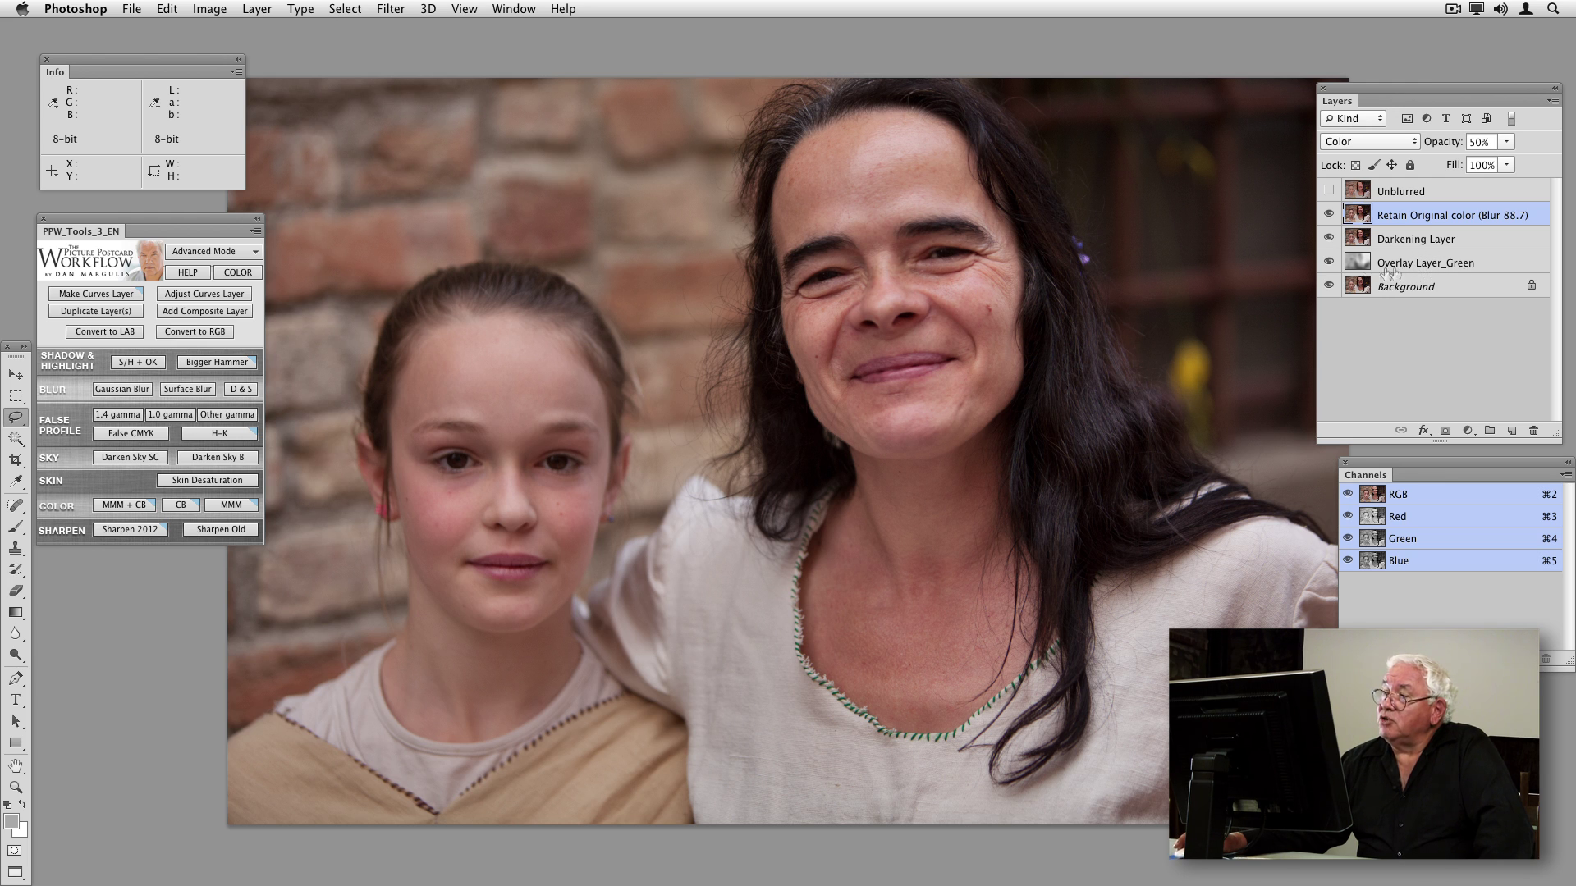
Step: Compare the portrait with and without the green overlay layer, and close the document without saving
left_click(1329, 263)
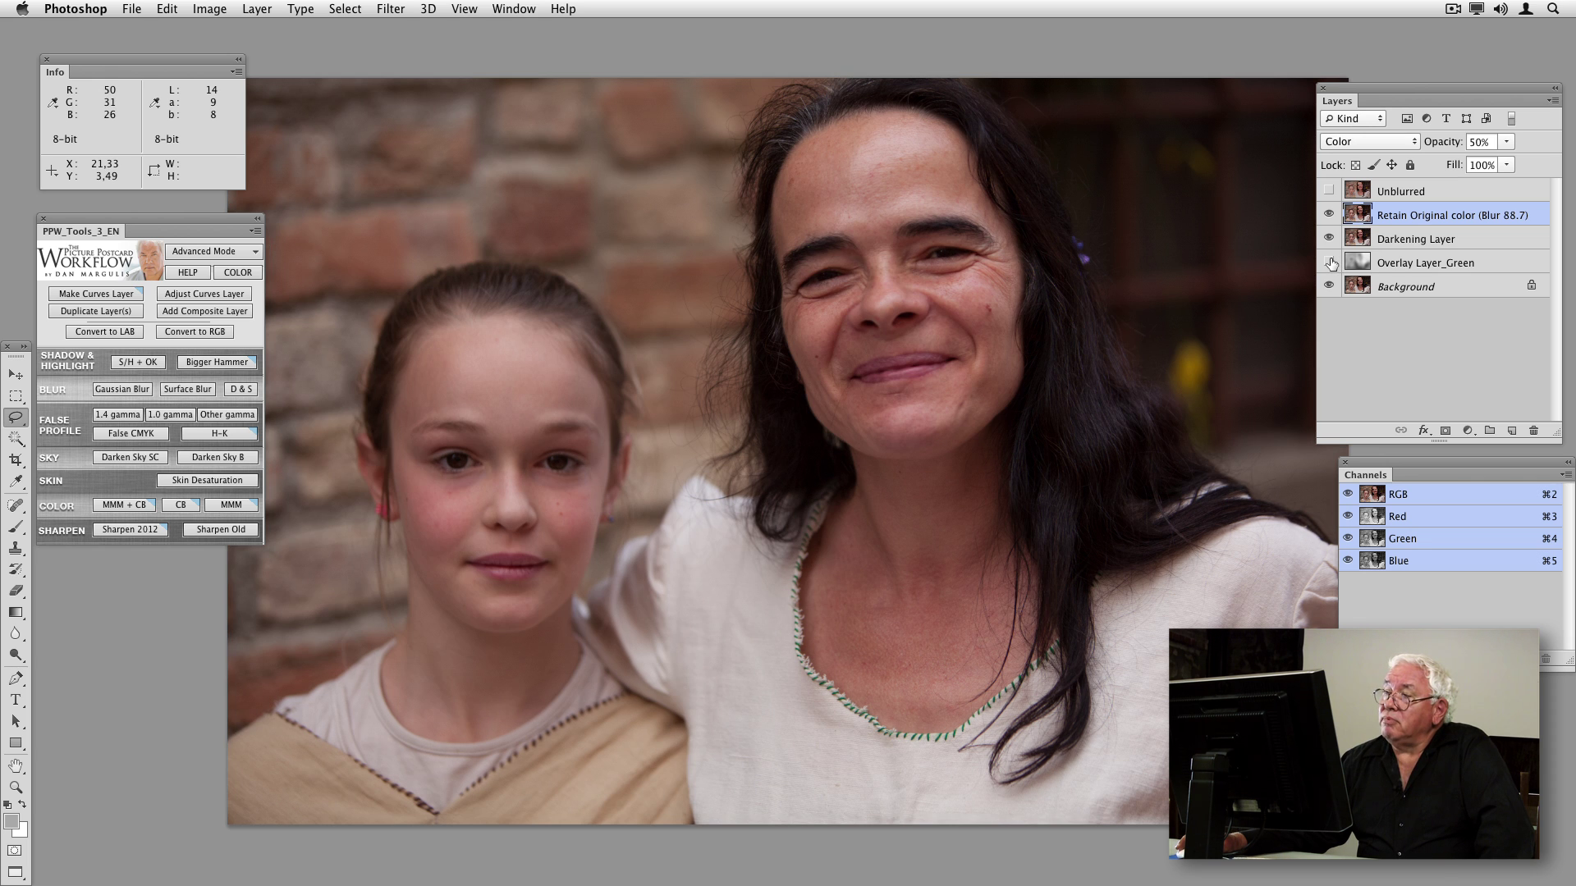
left_click(1329, 262)
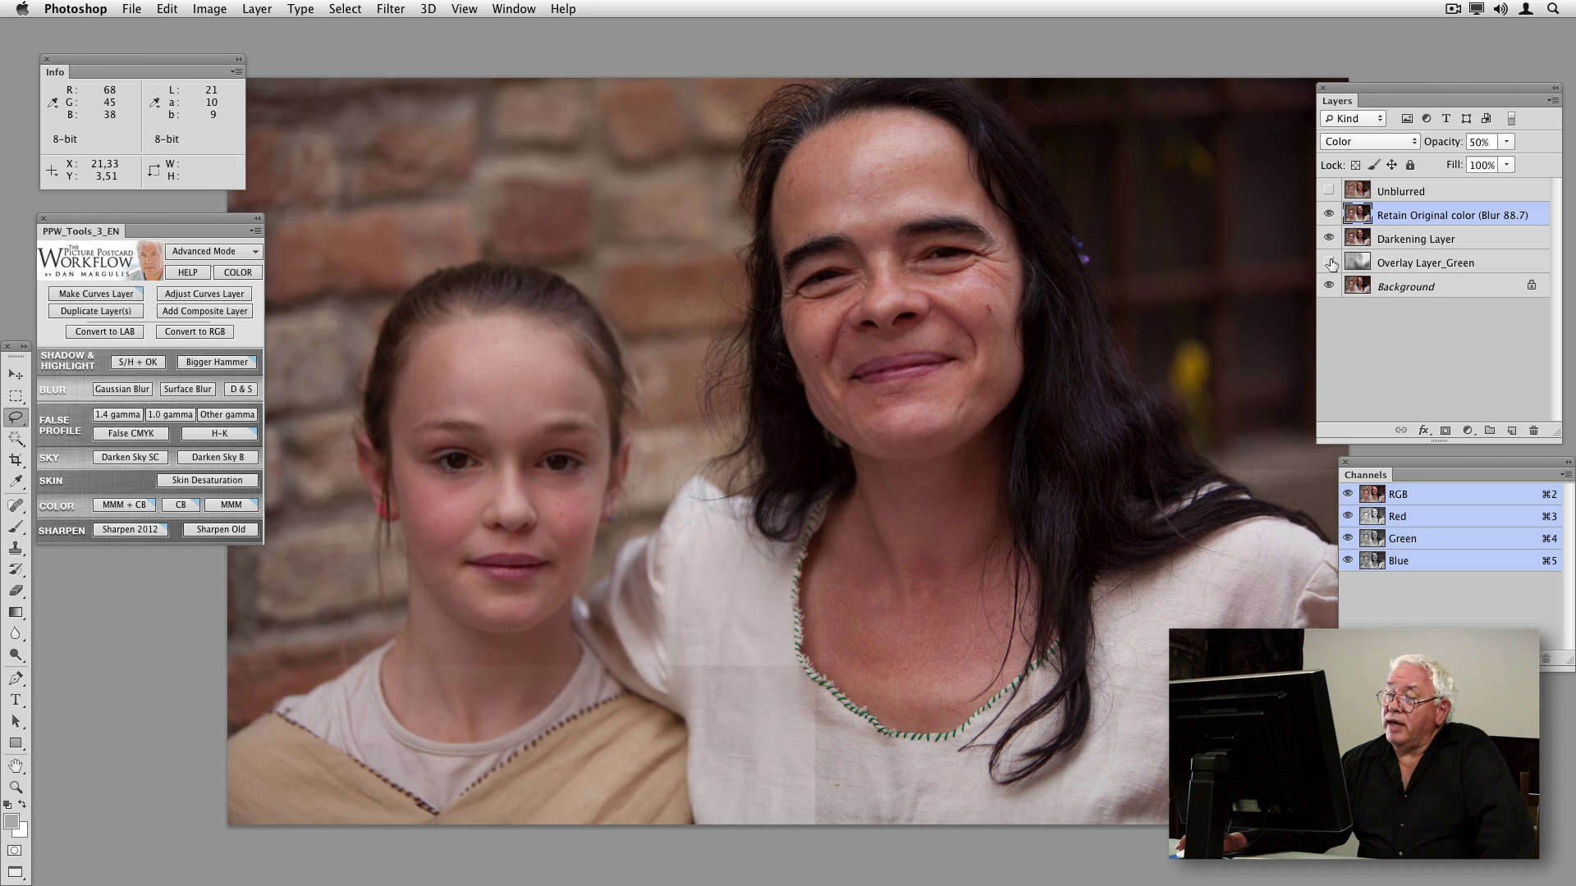
left_click(1330, 262)
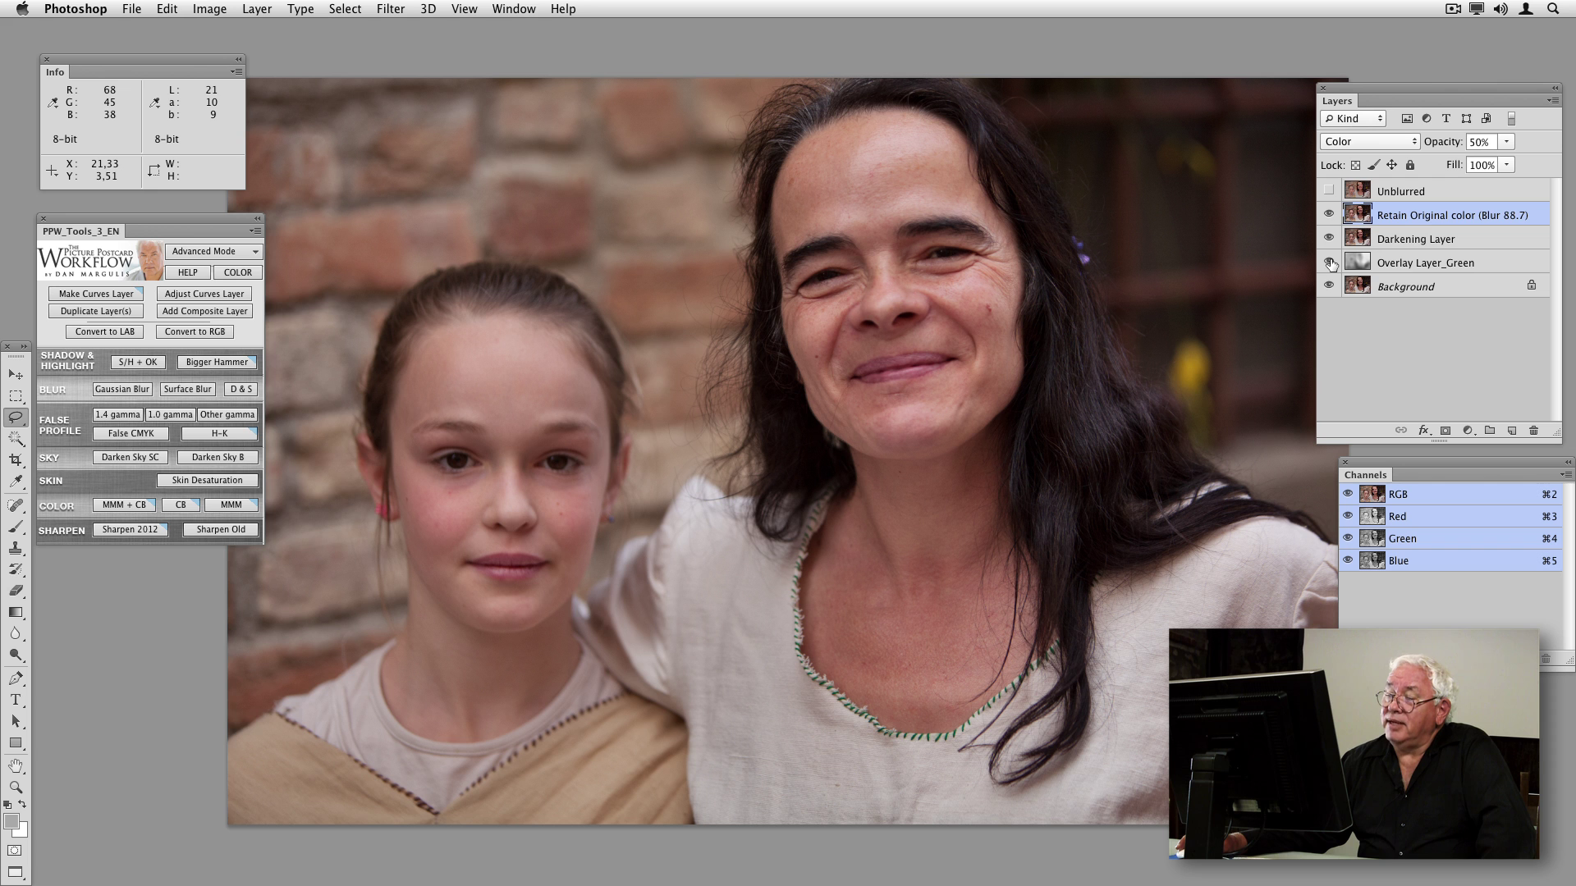
left_click(1329, 263)
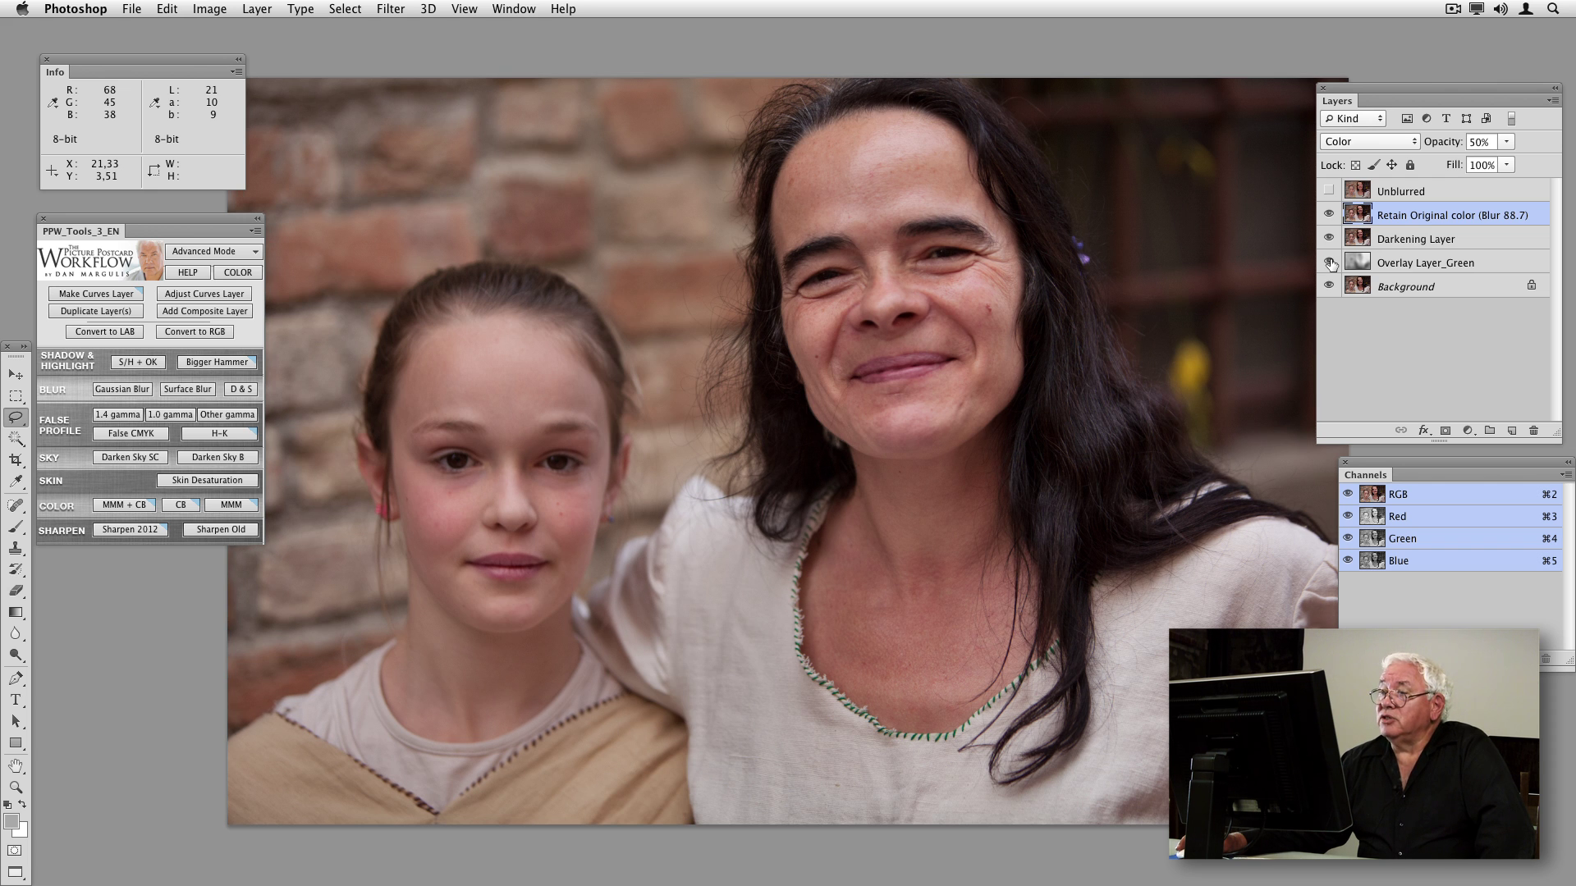
left_click(1329, 262)
left_click(1329, 263)
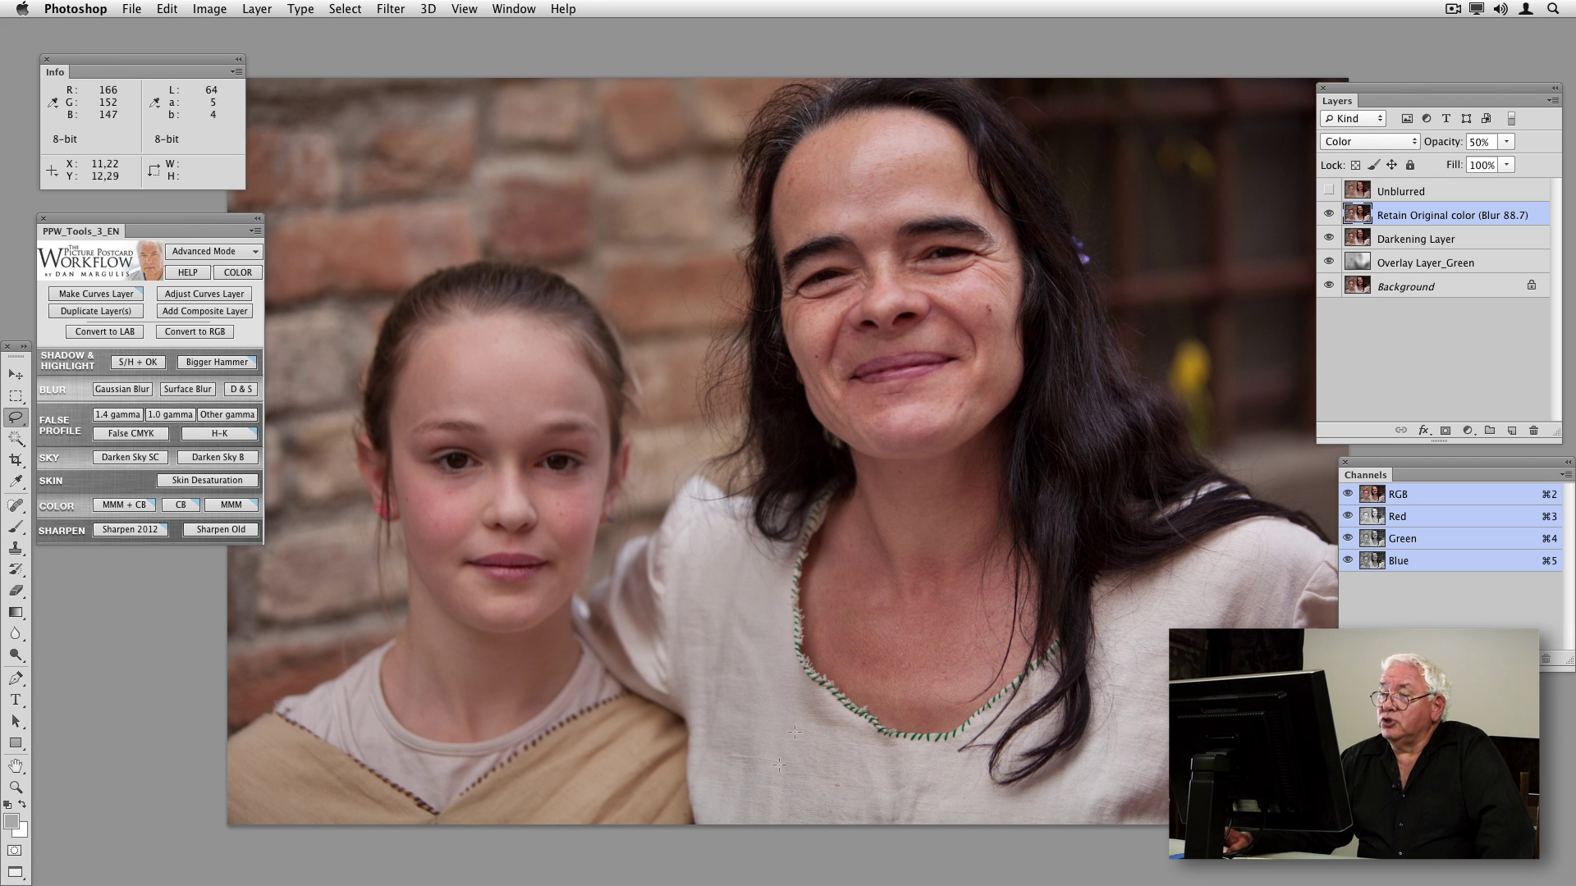
left_click(1329, 263)
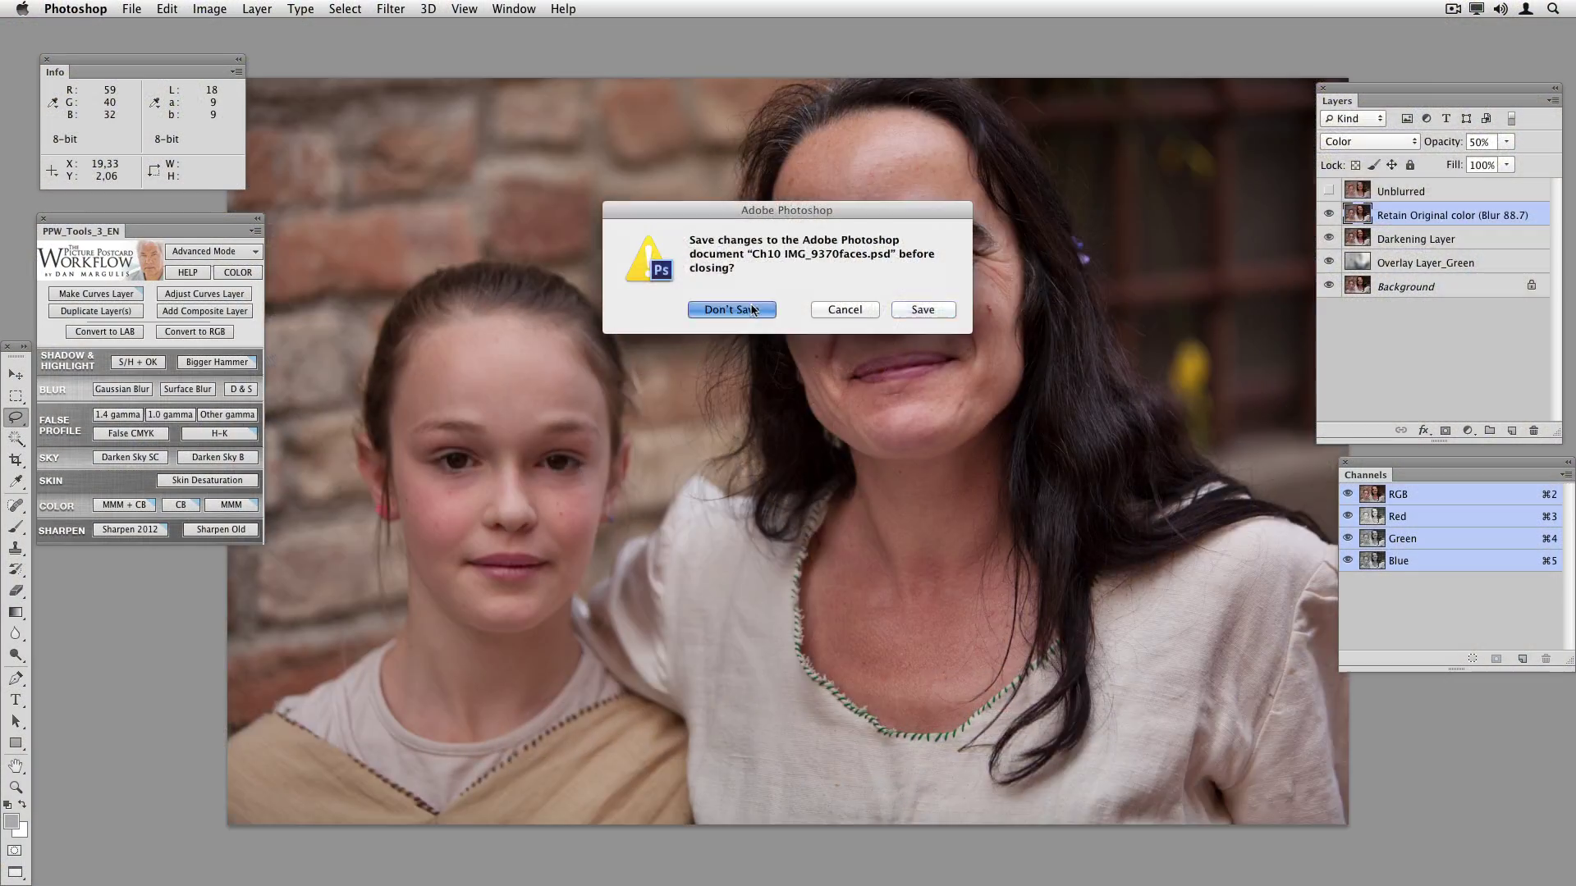
left_click(762, 307)
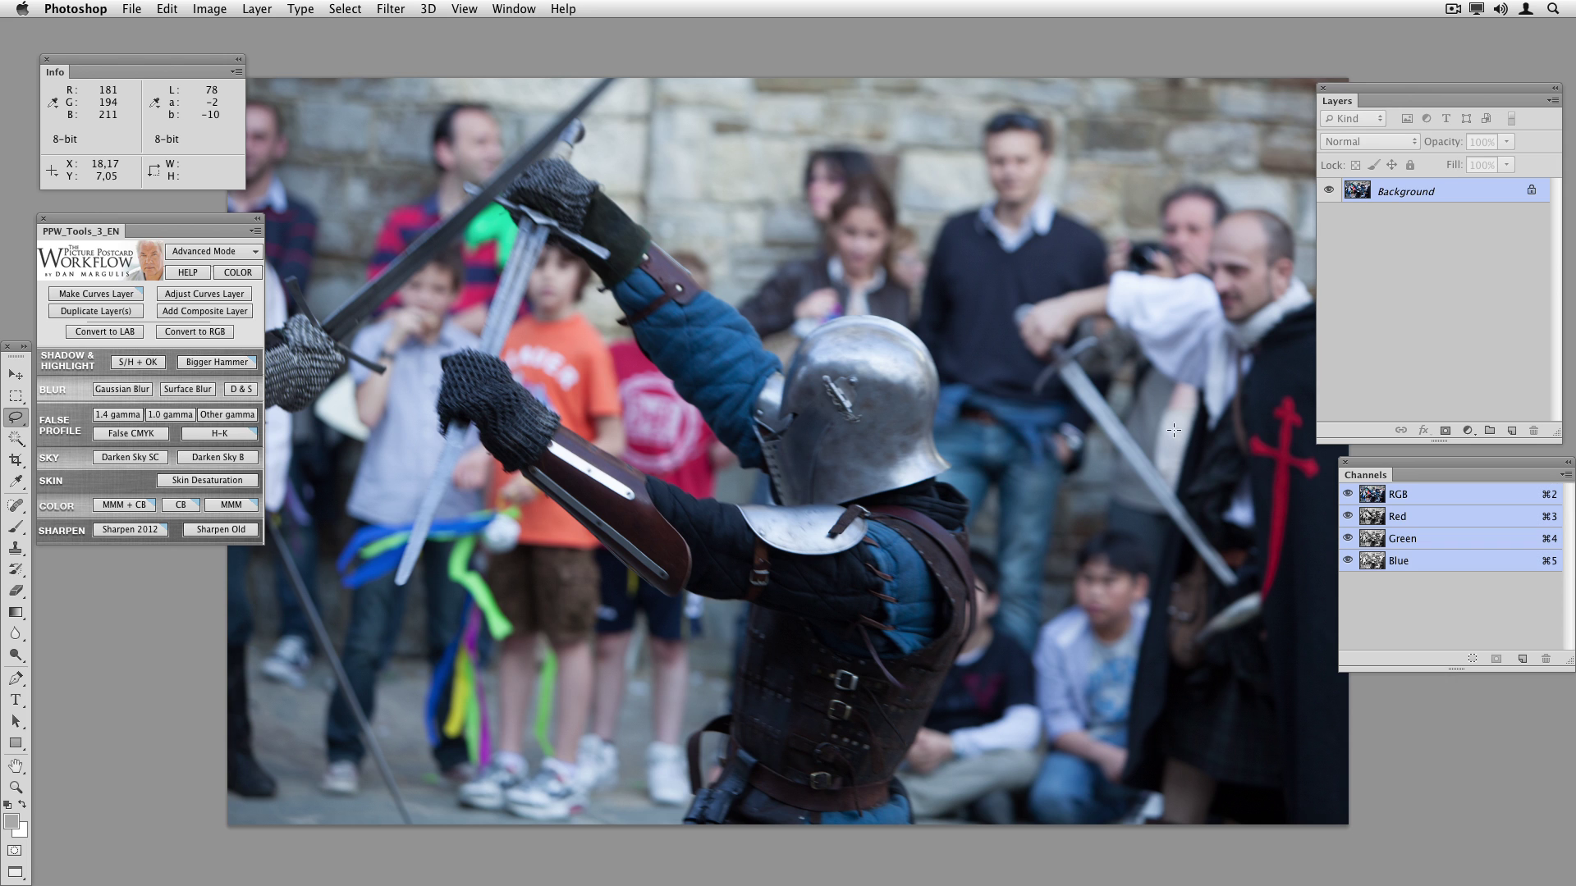
Step: Apply Bigger Hammer with its default settings to the sword-fight photo and compare it with and without the overlay layer
left_click(229, 364)
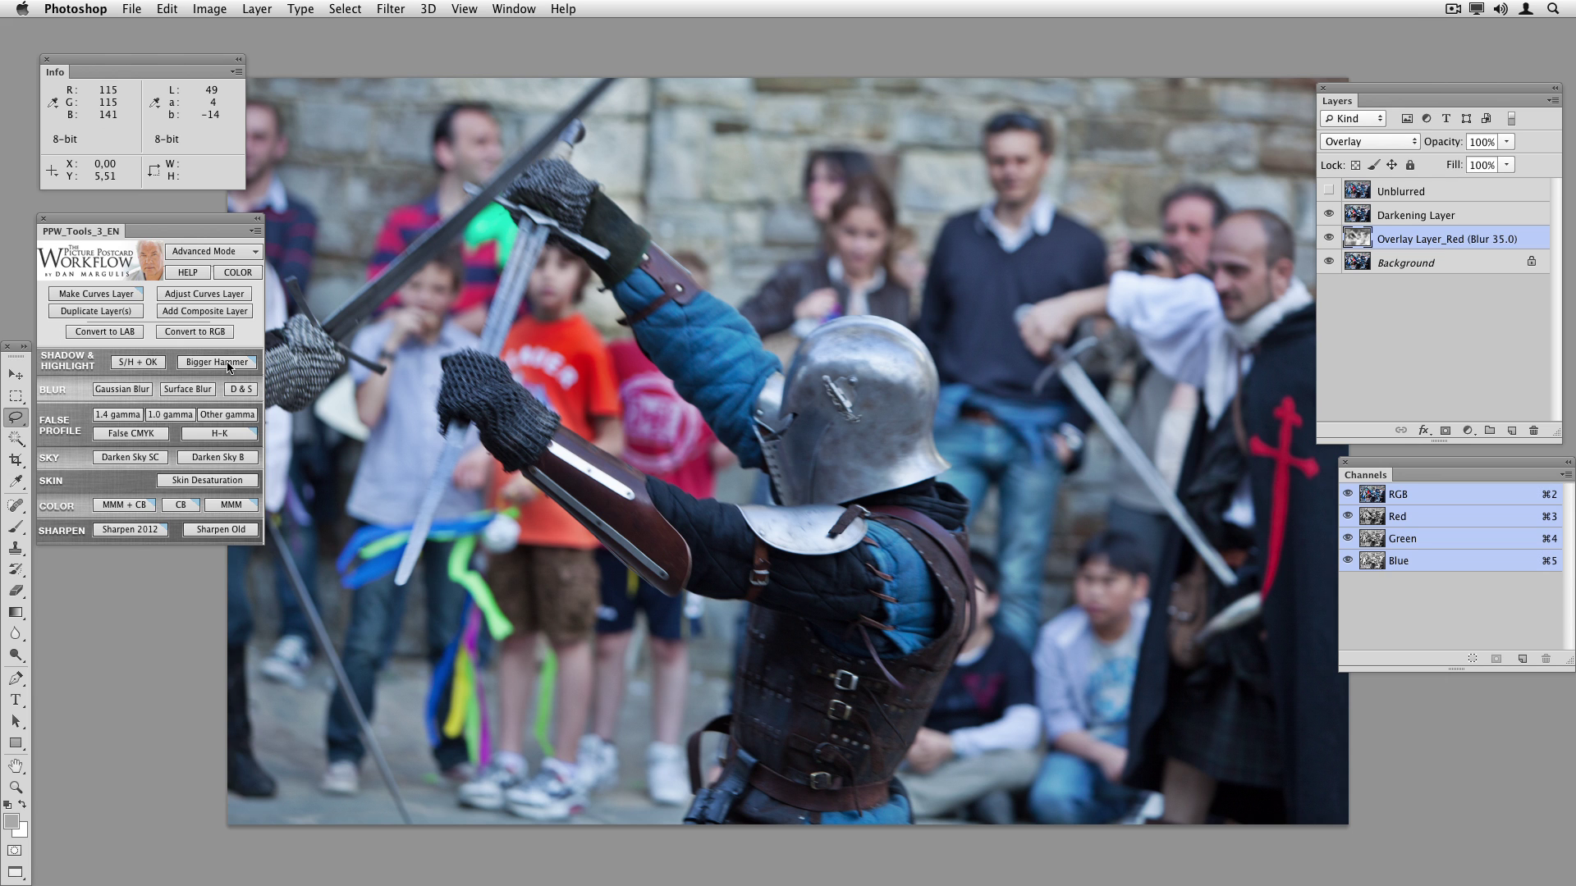
left_click(1329, 239)
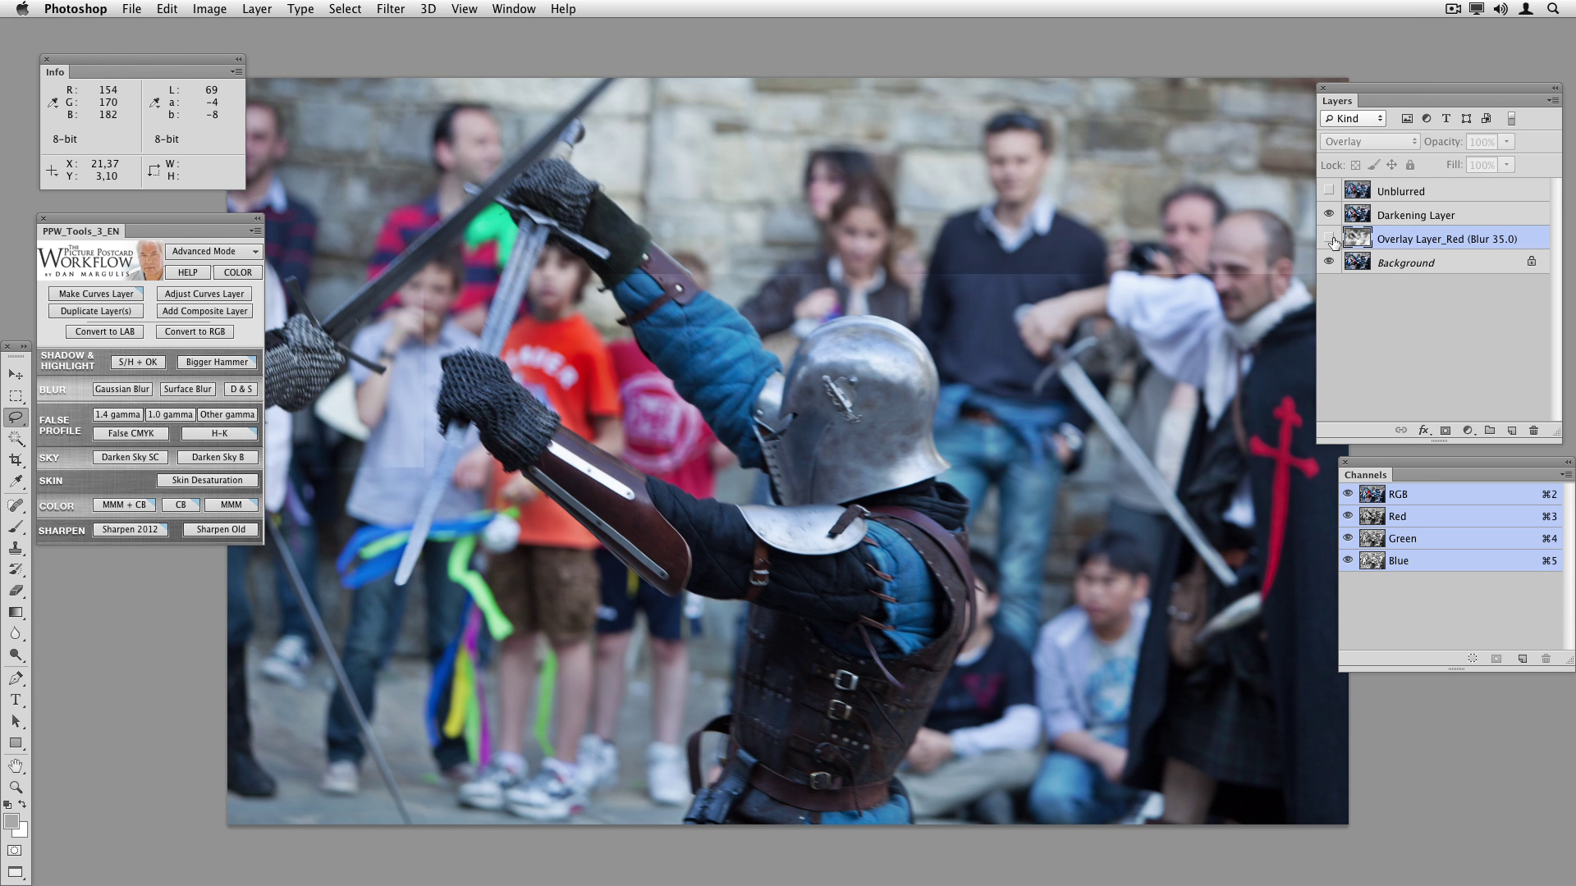
left_click(1329, 239)
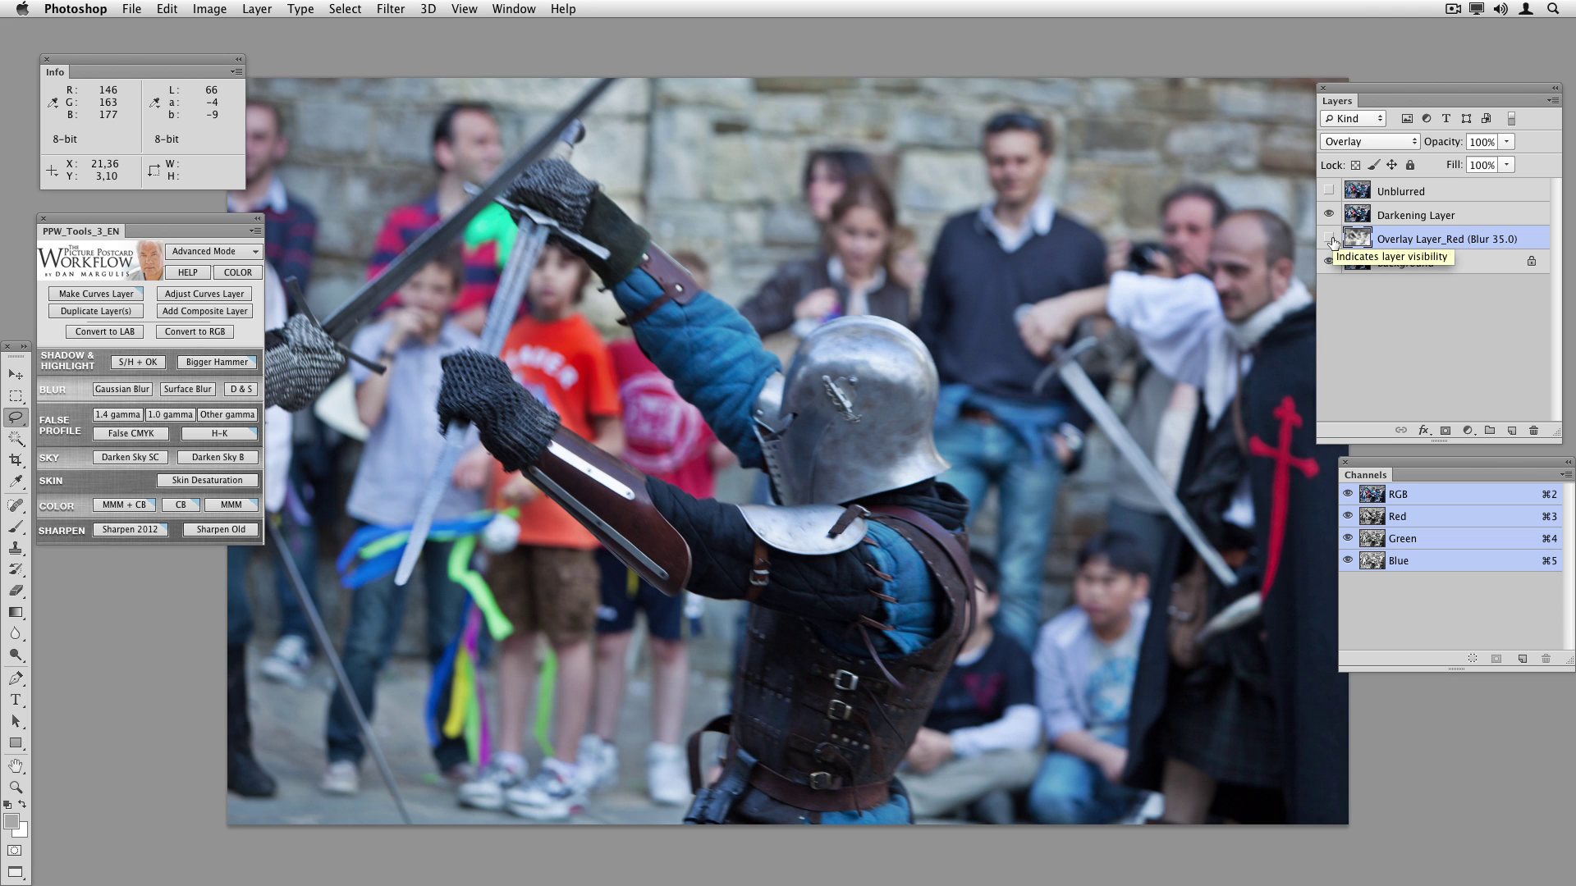
Step: Compare the sword-fight photo with and without the red overlay layer again, and close the document without saving
left_click(1330, 240)
left_click(1330, 240)
left_click(1330, 240)
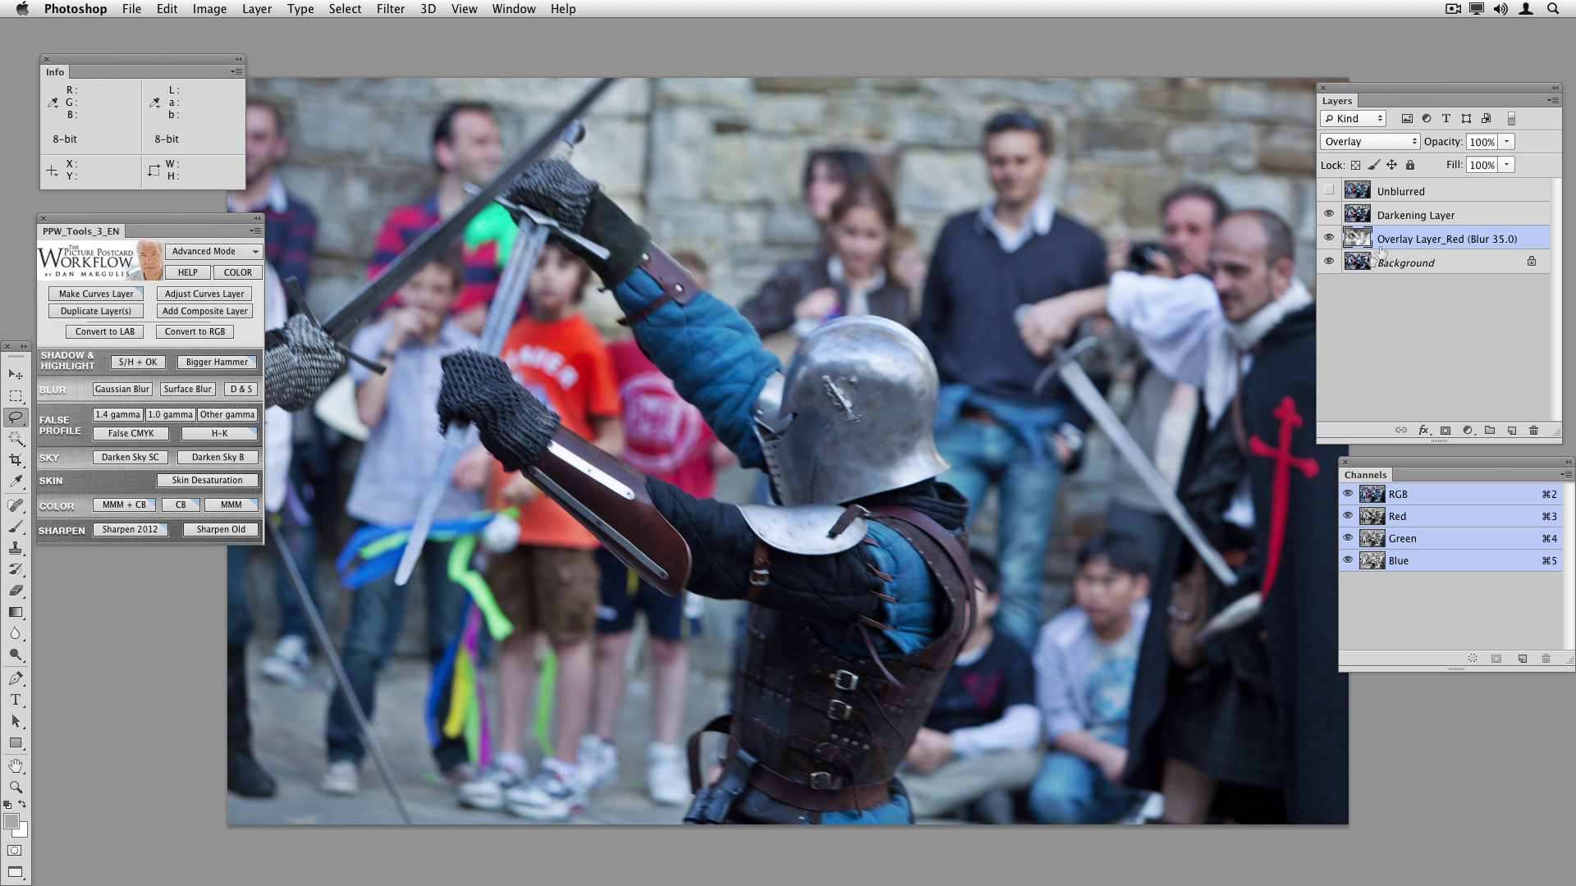
left_click(1329, 239)
left_click(1329, 240)
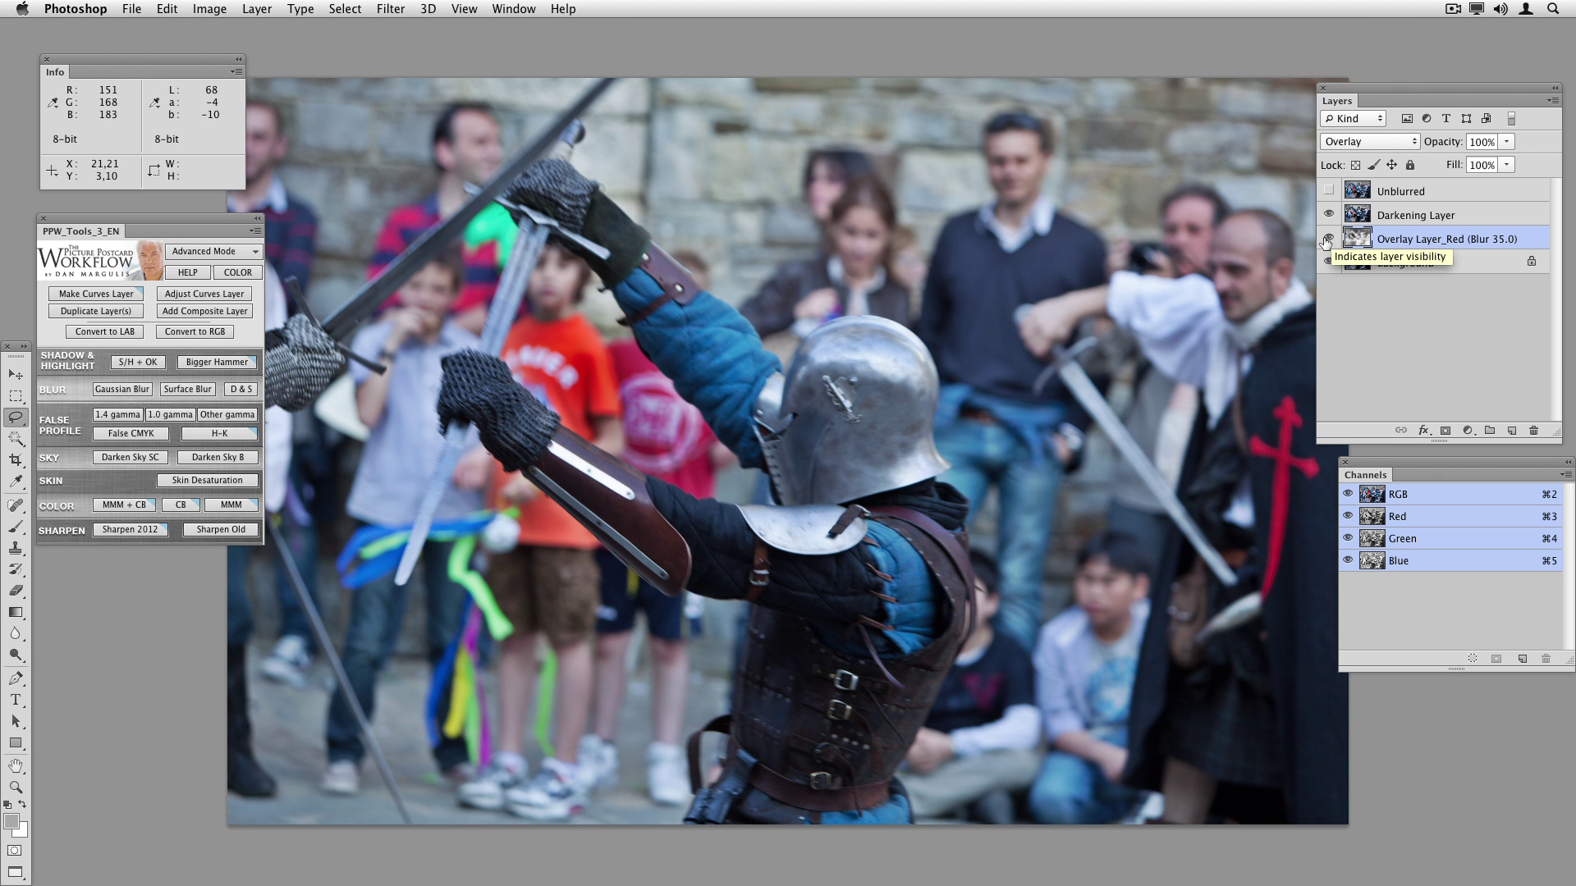
key("super+w")
left_click(755, 303)
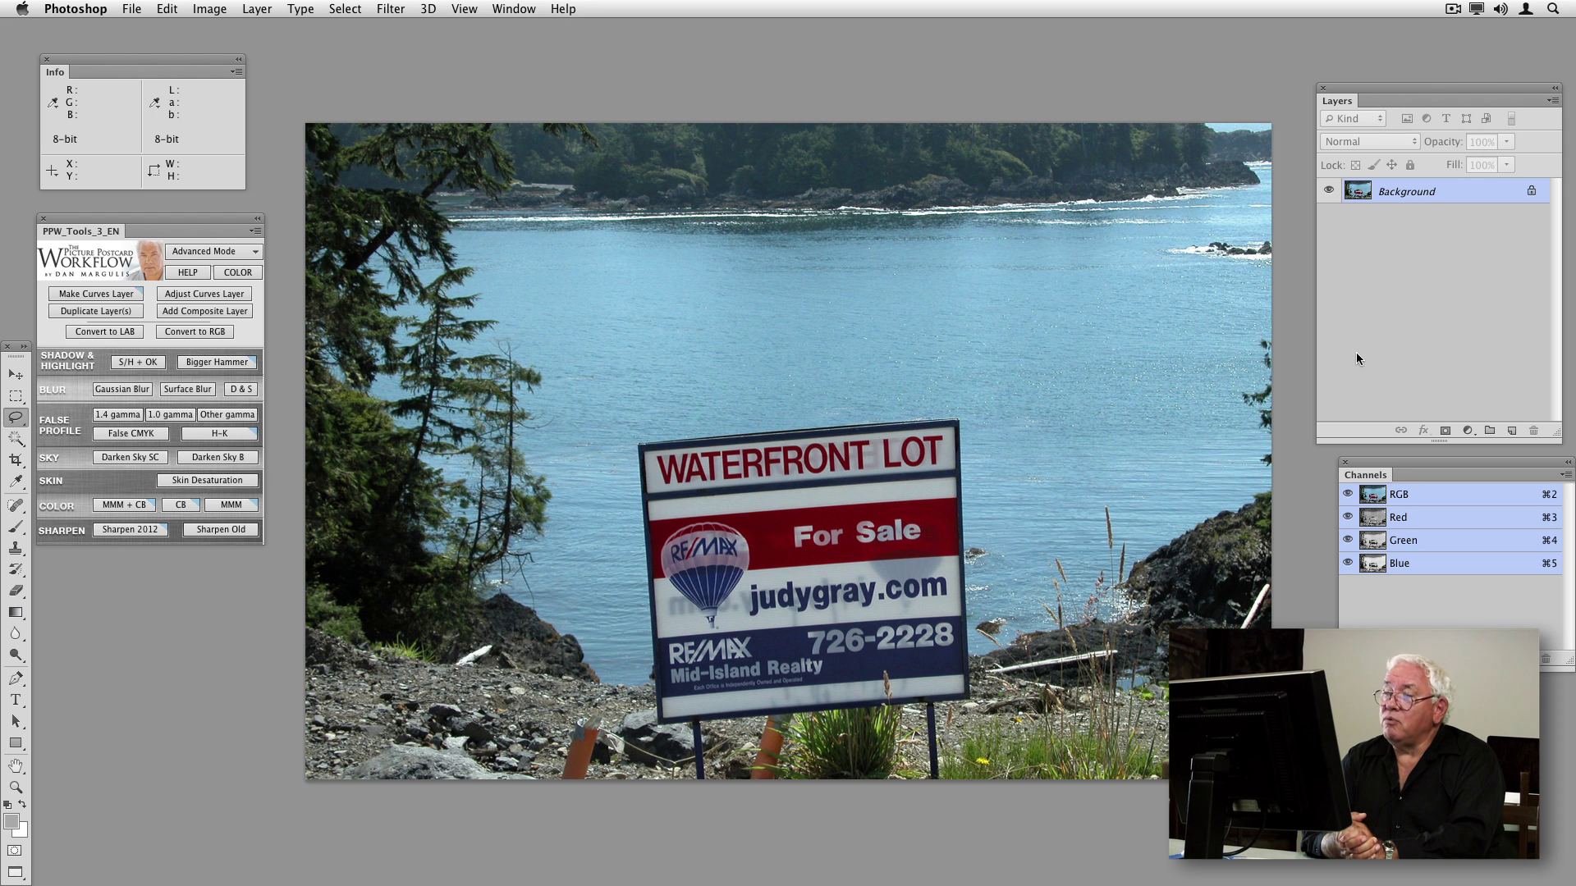
Step: Run Bigger Hammer on the waterfront photo, compare the blue, green and desaturated RGB channels, and choose the blue channel
left_click(217, 362)
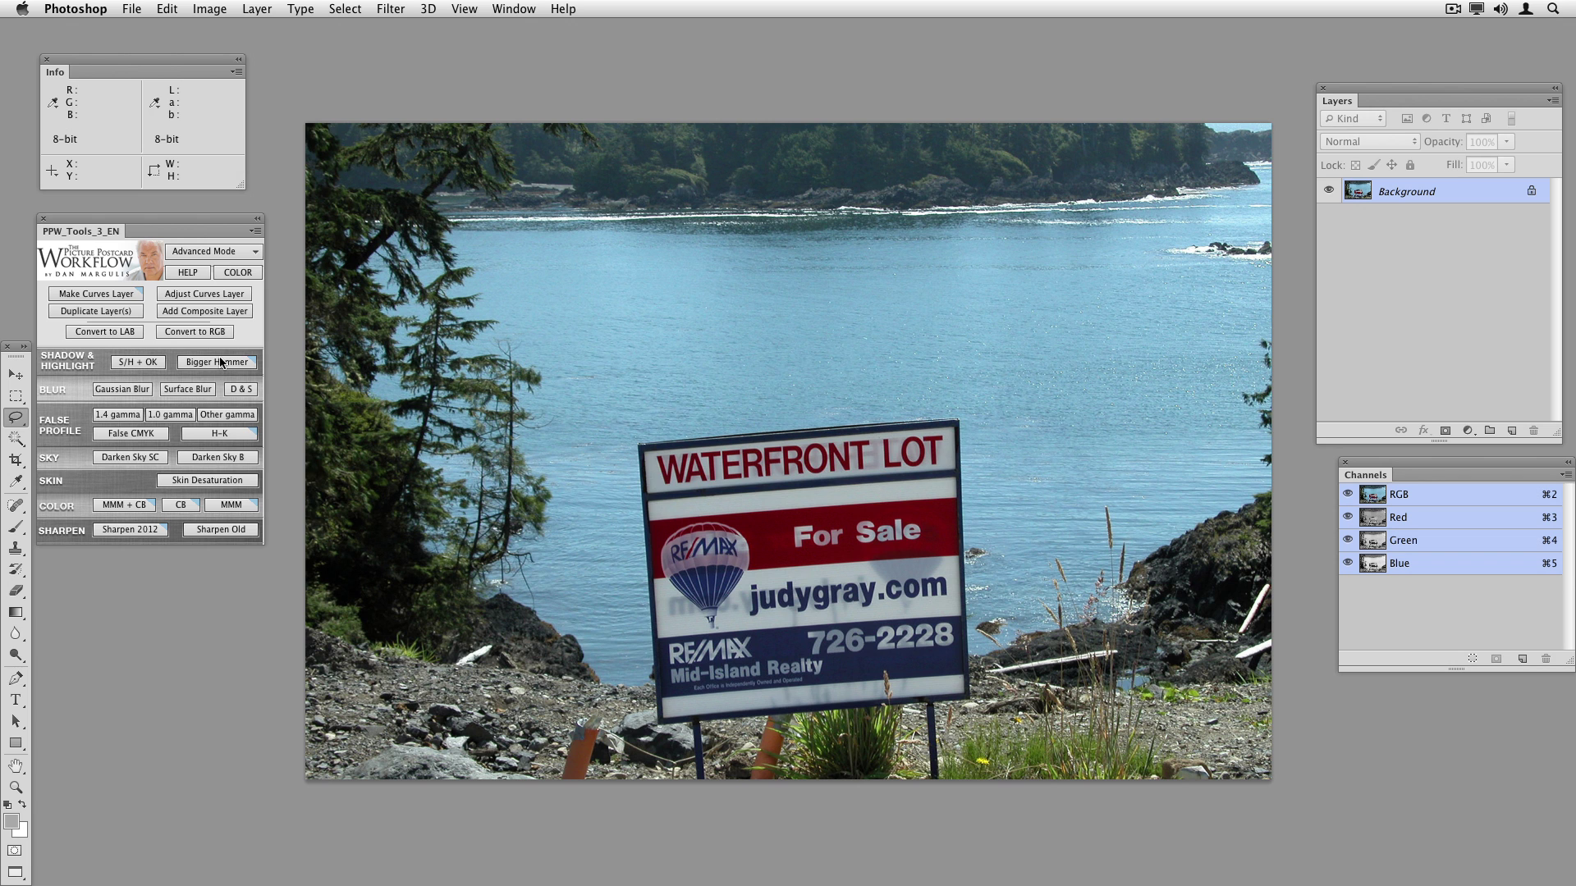
left_click(220, 362)
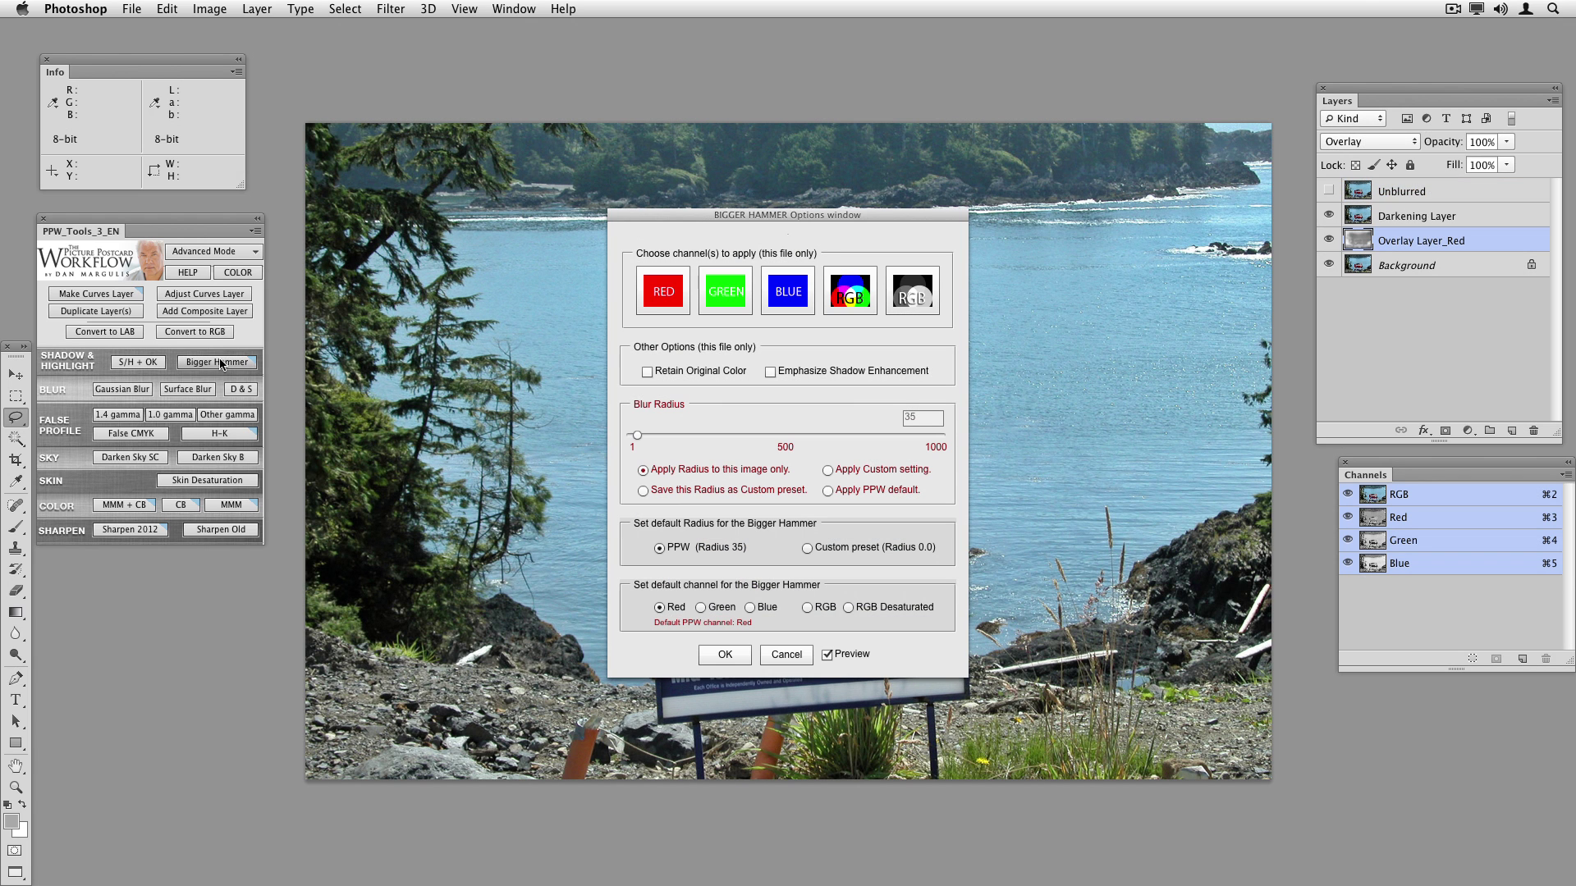
left_click_drag(858, 215, 1330, 187)
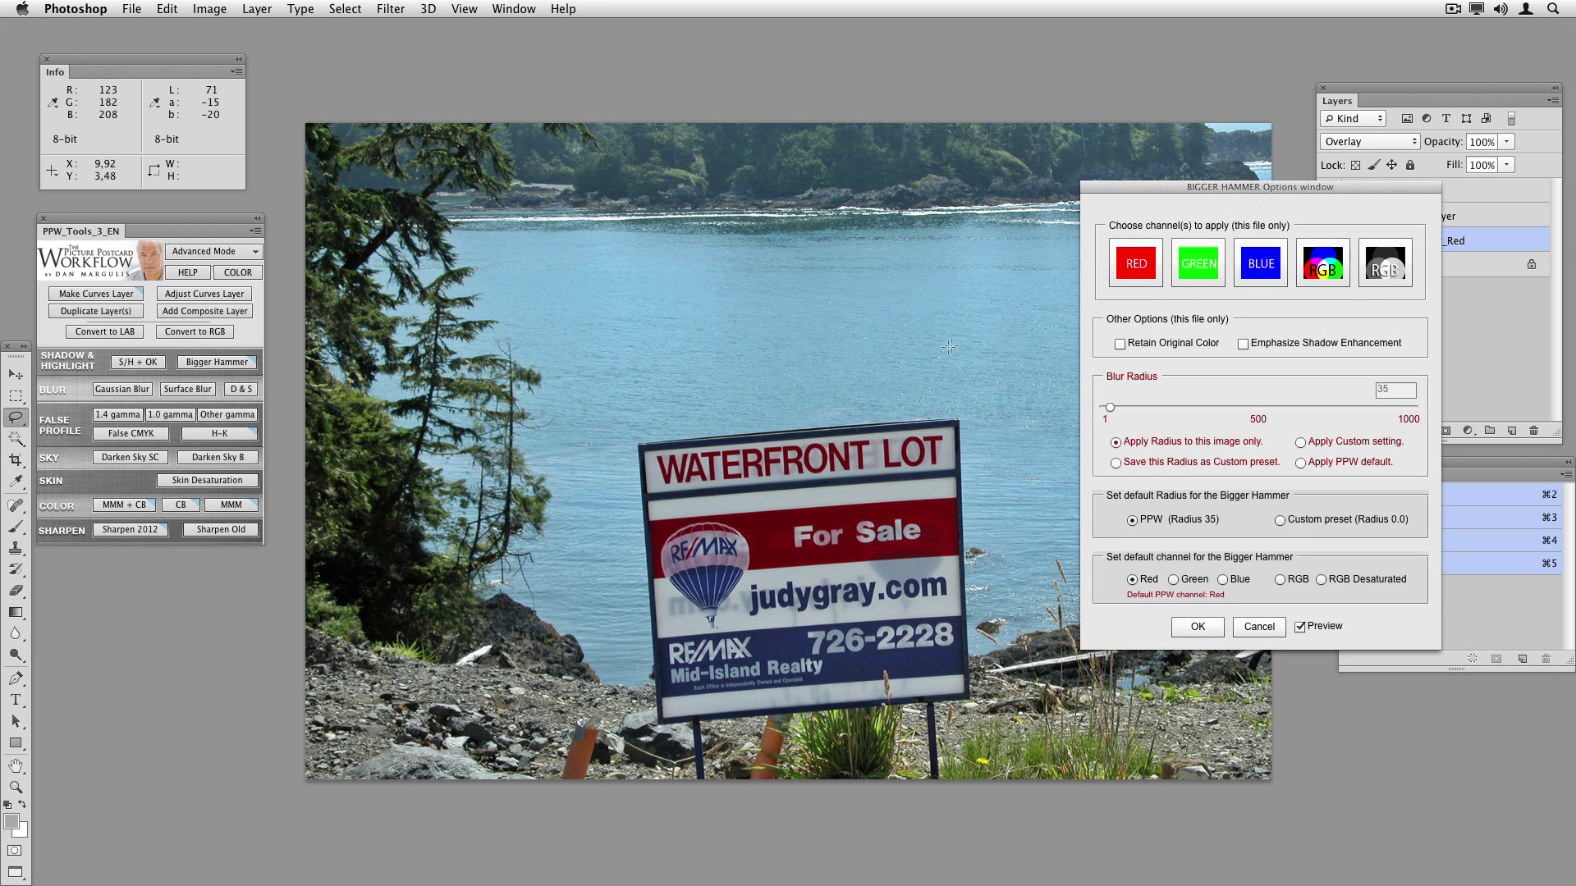
left_click(1257, 265)
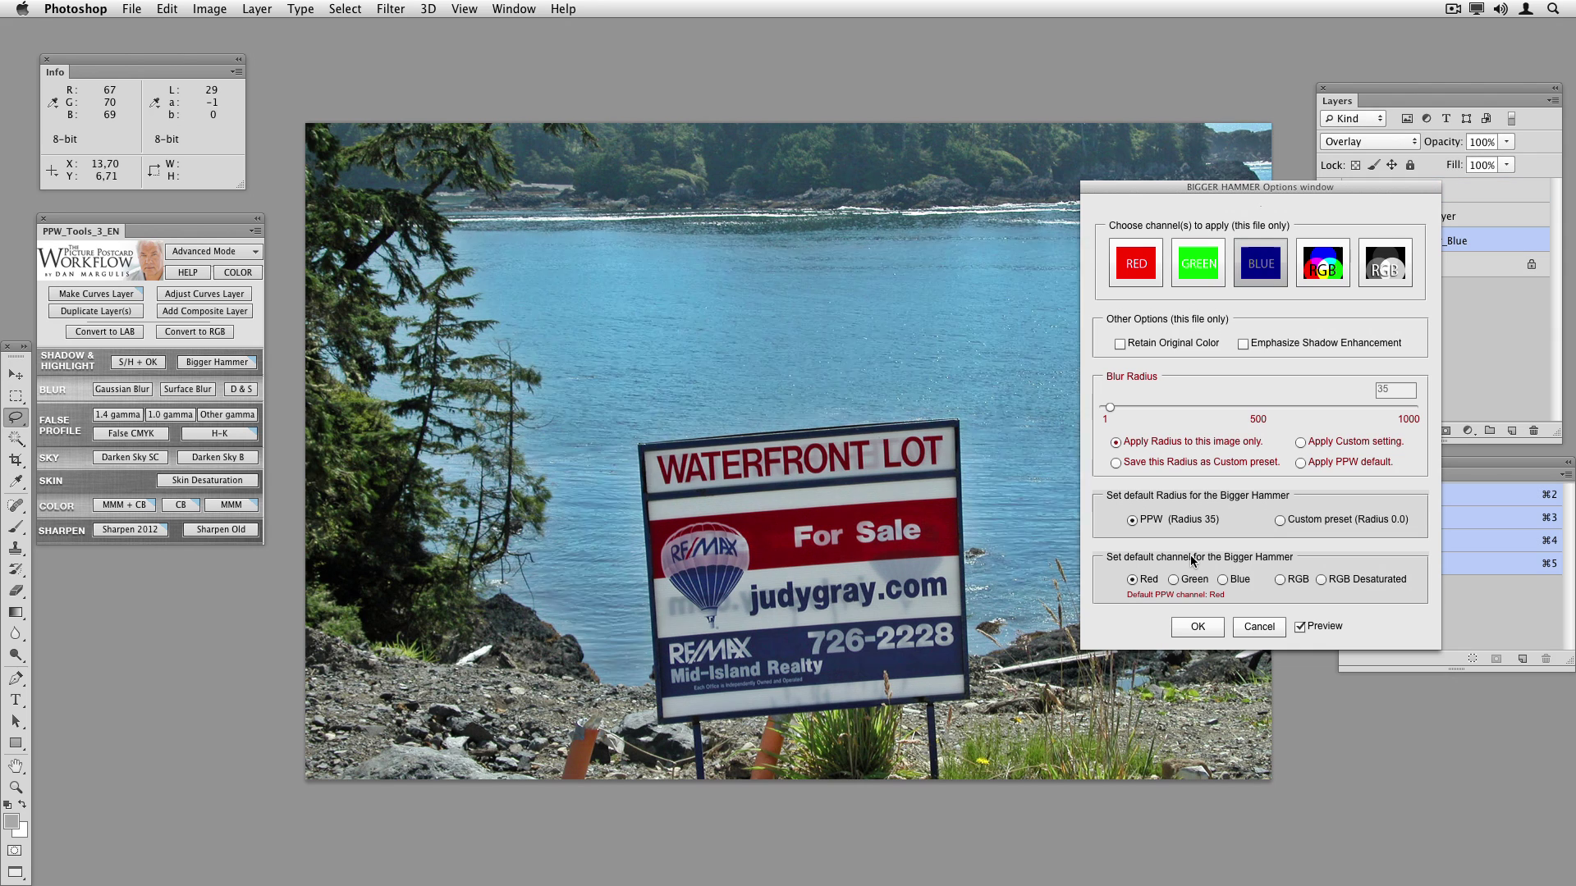
left_click_drag(1343, 187, 1473, 283)
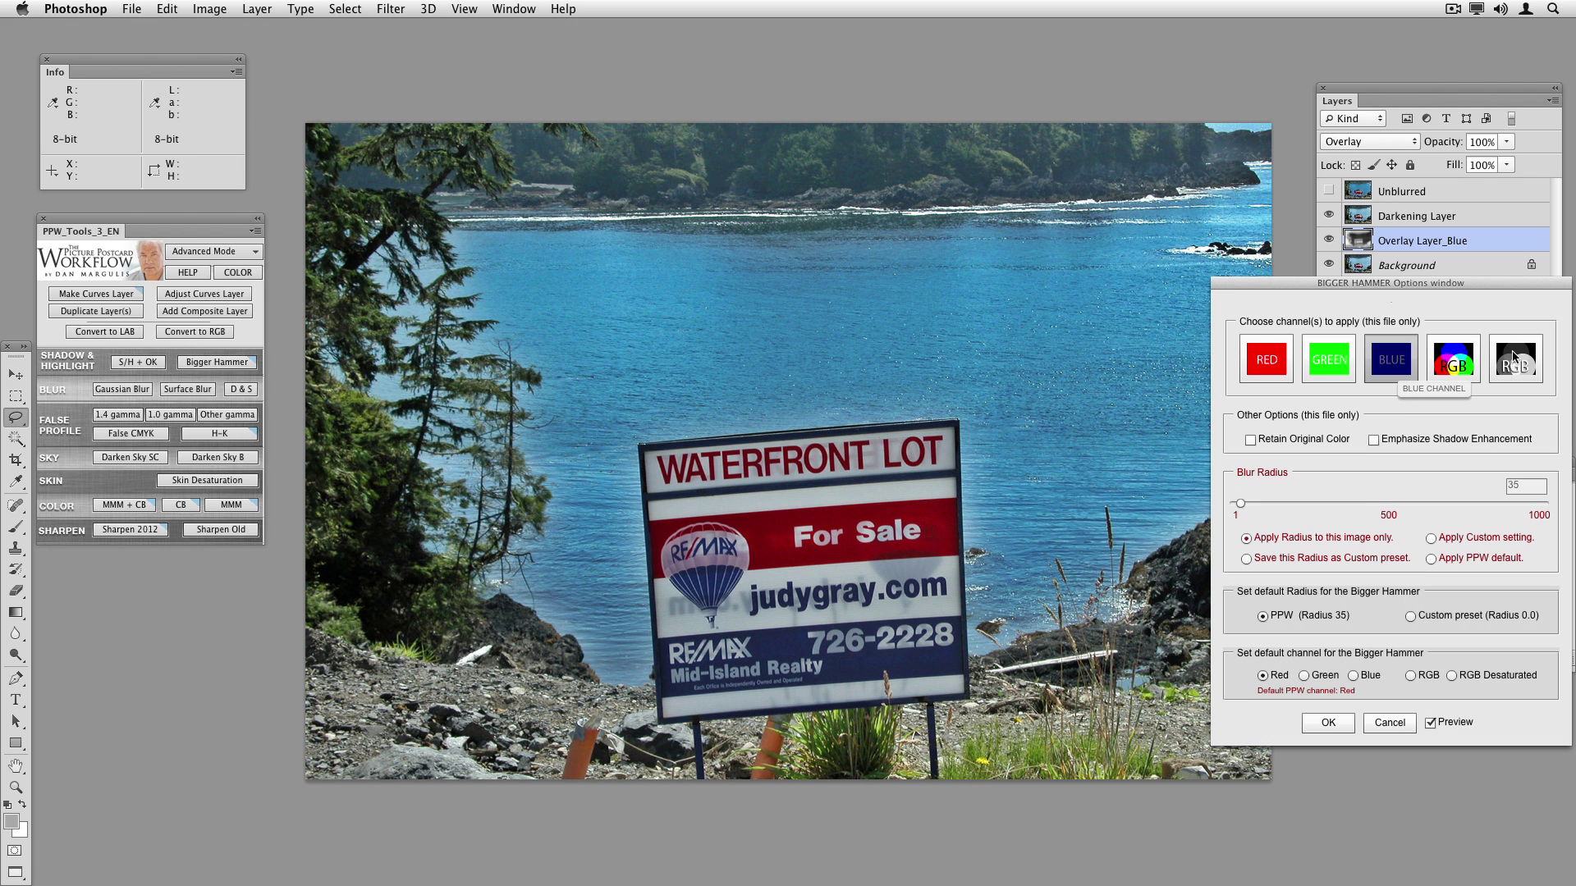
left_click(1329, 359)
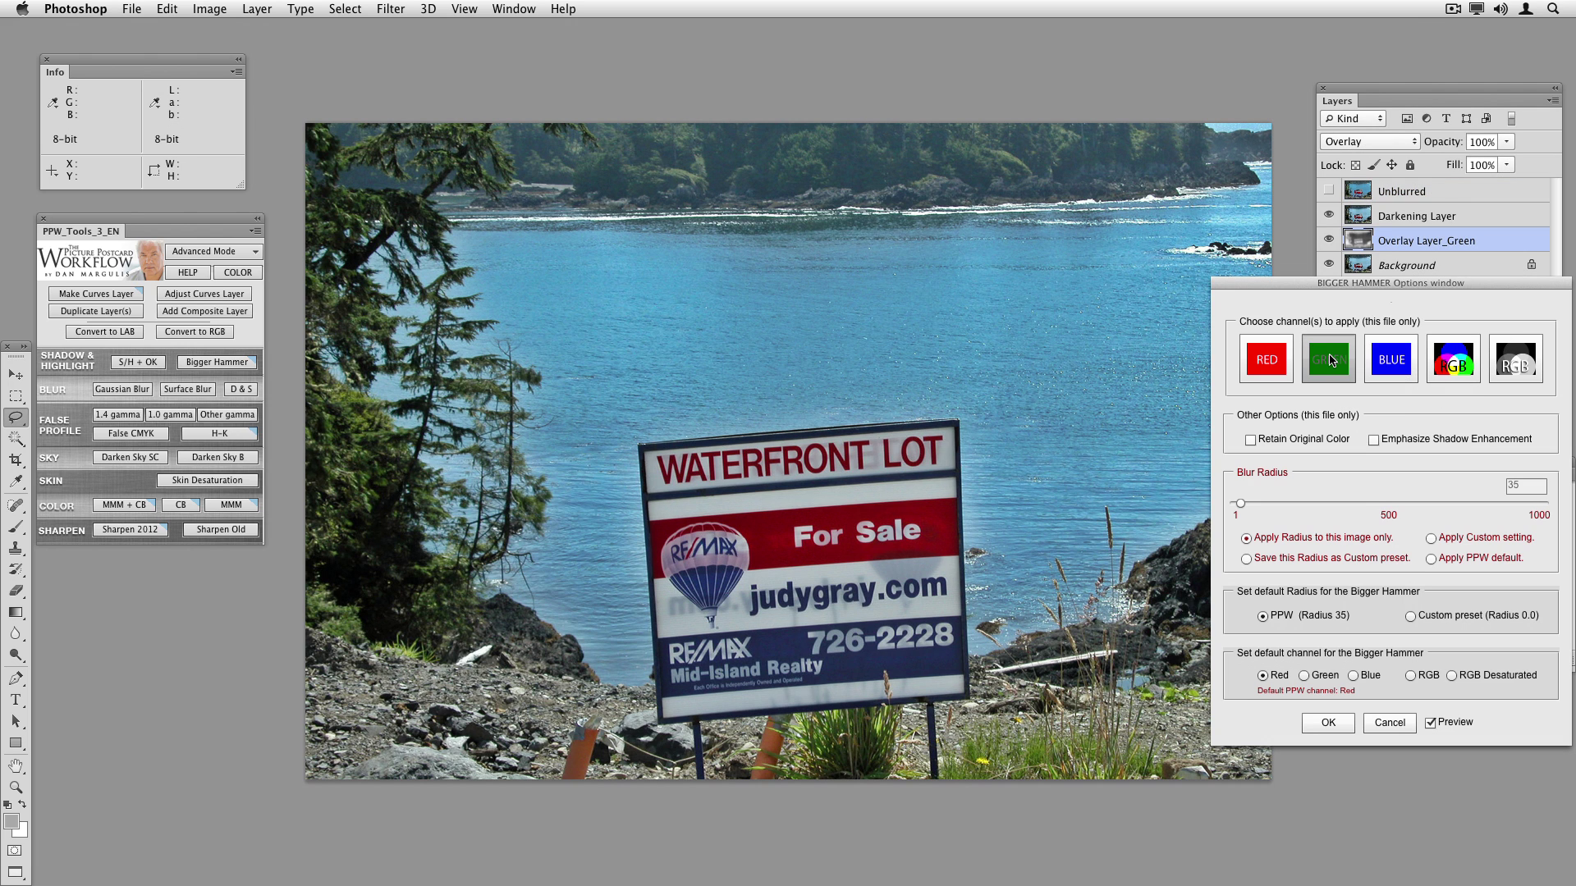
left_click(1514, 366)
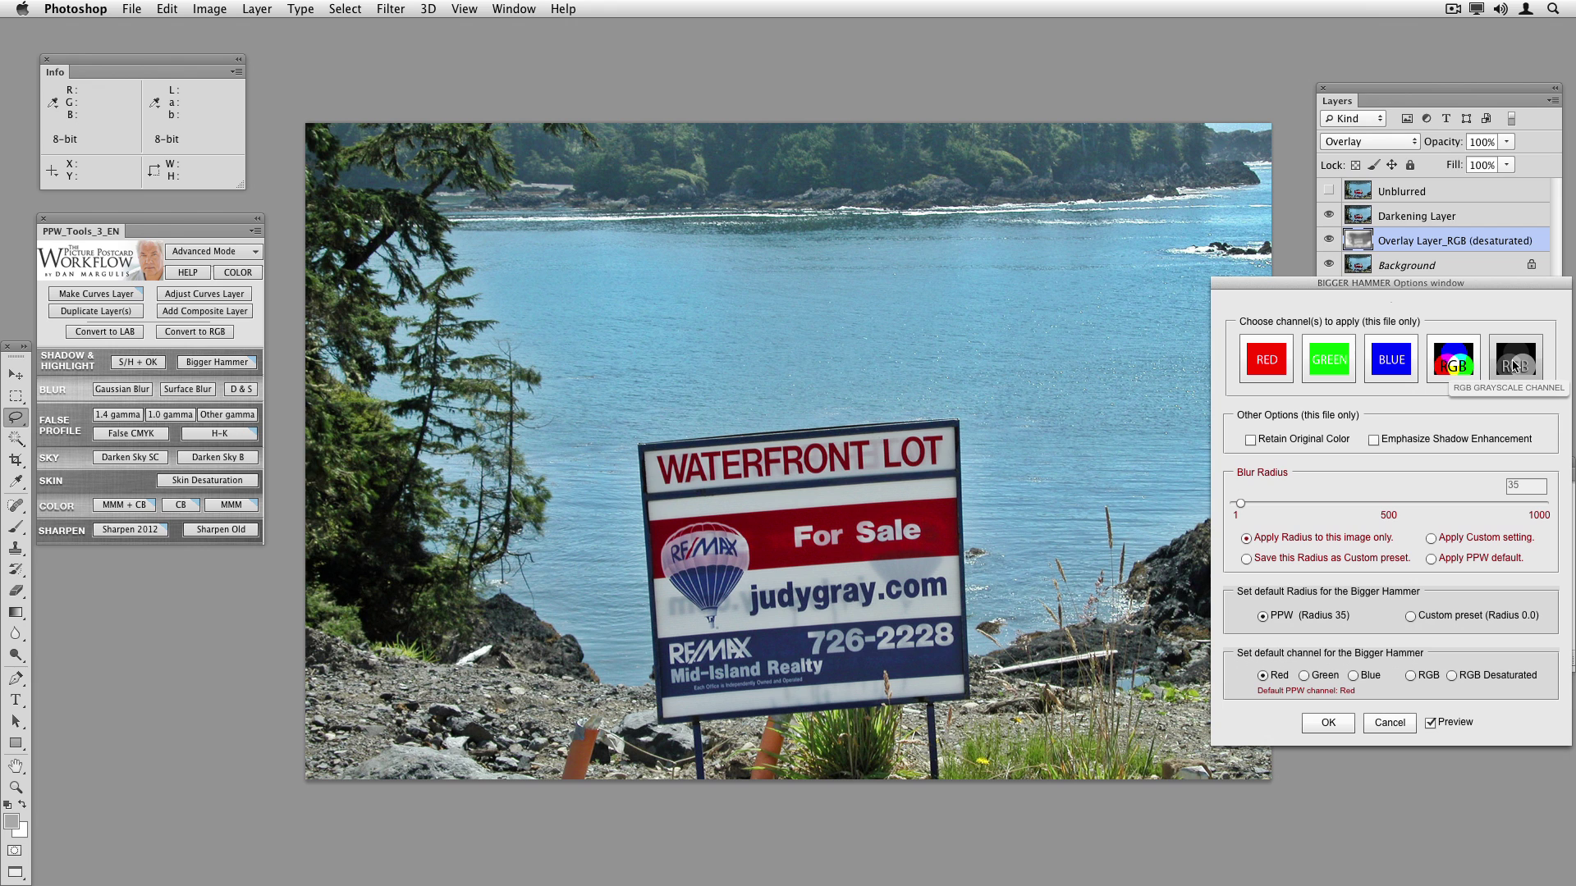
left_click(1394, 355)
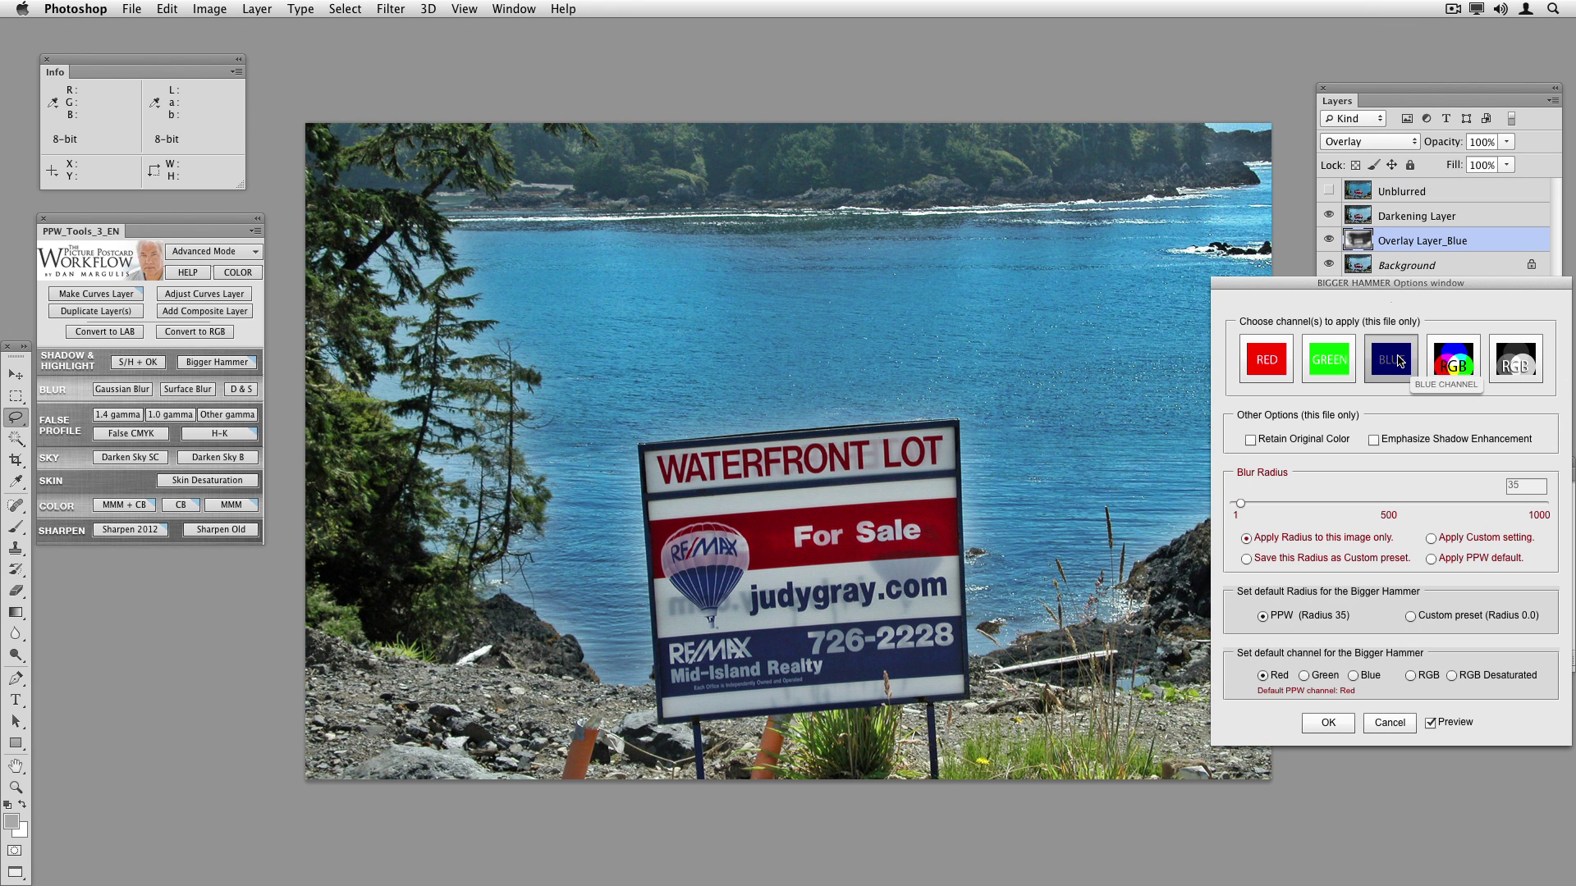
Step: Enable Retain Original Color, try blur radii for this image only, settle on 75.8, and apply Bigger Hammer
left_click(1250, 440)
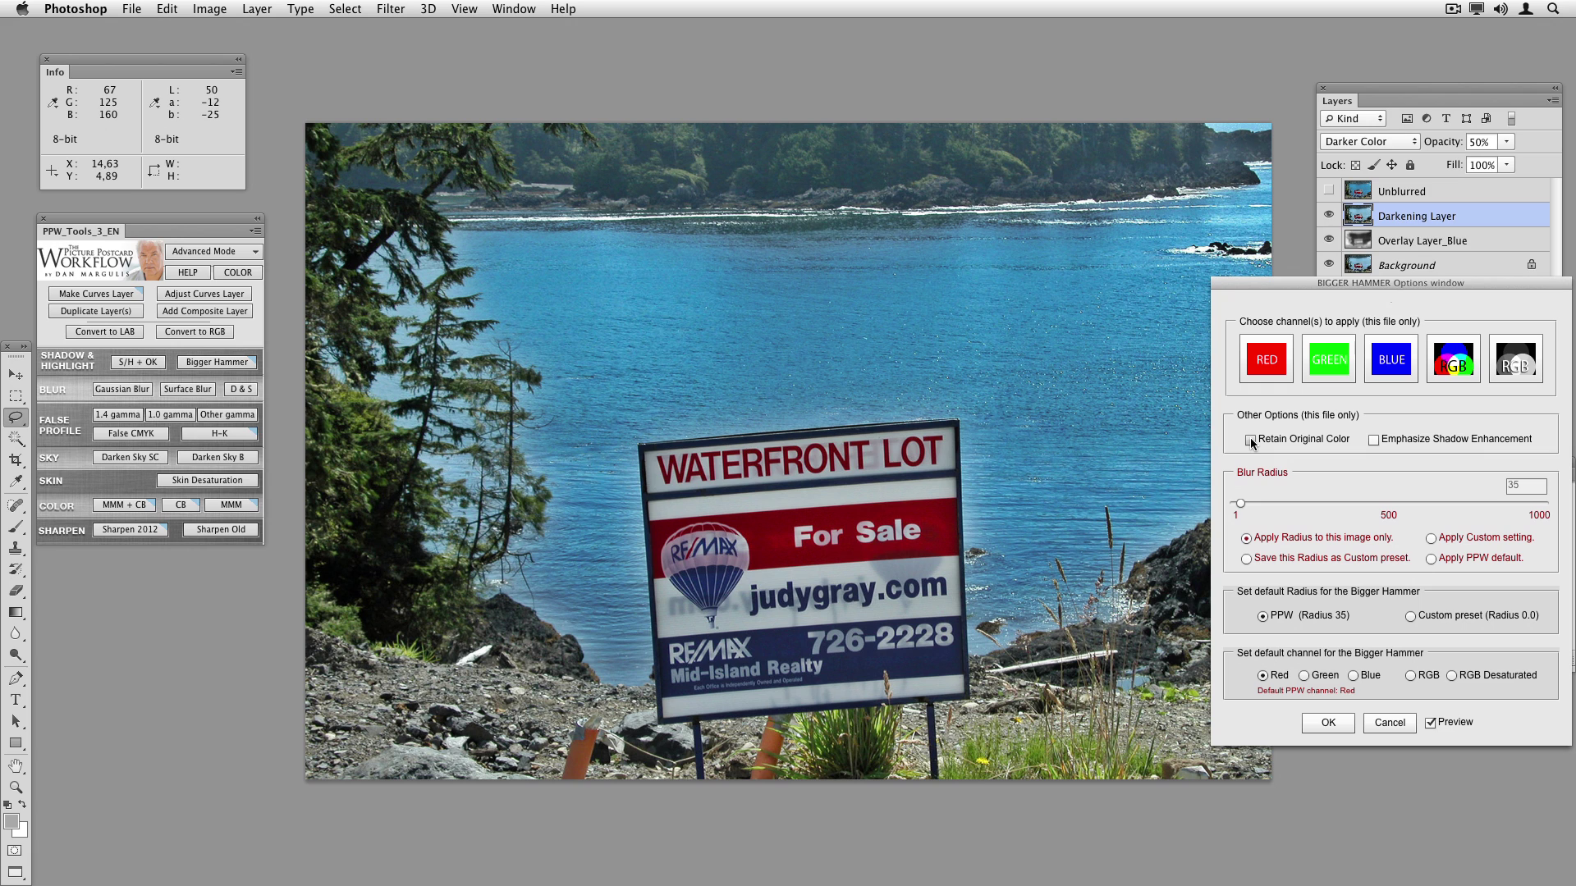
left_click(1250, 440)
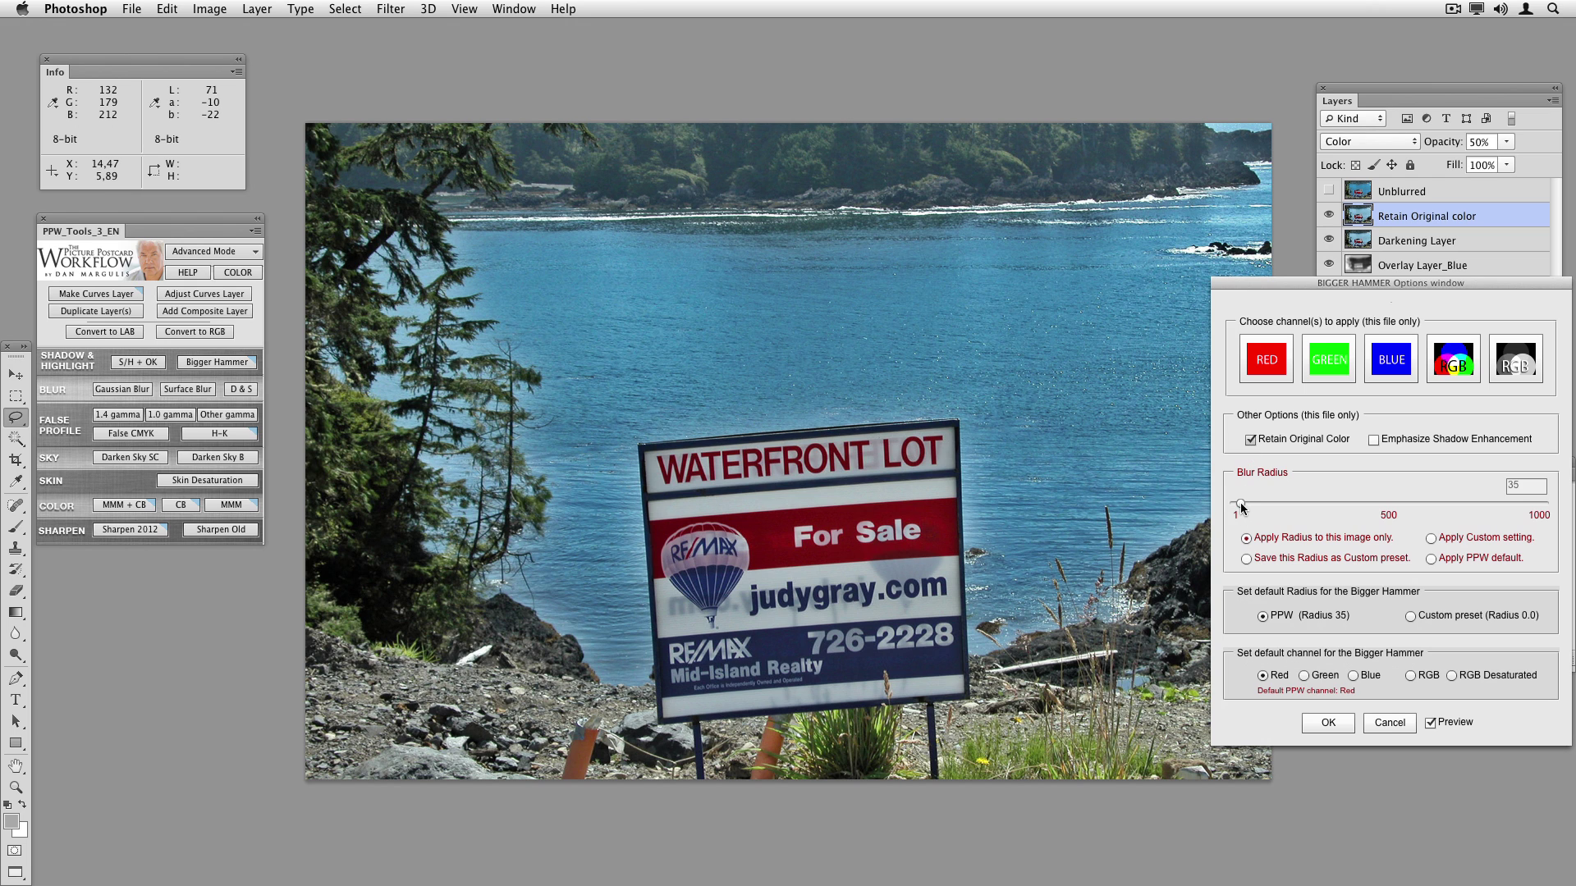
left_click_drag(1240, 507, 1270, 507)
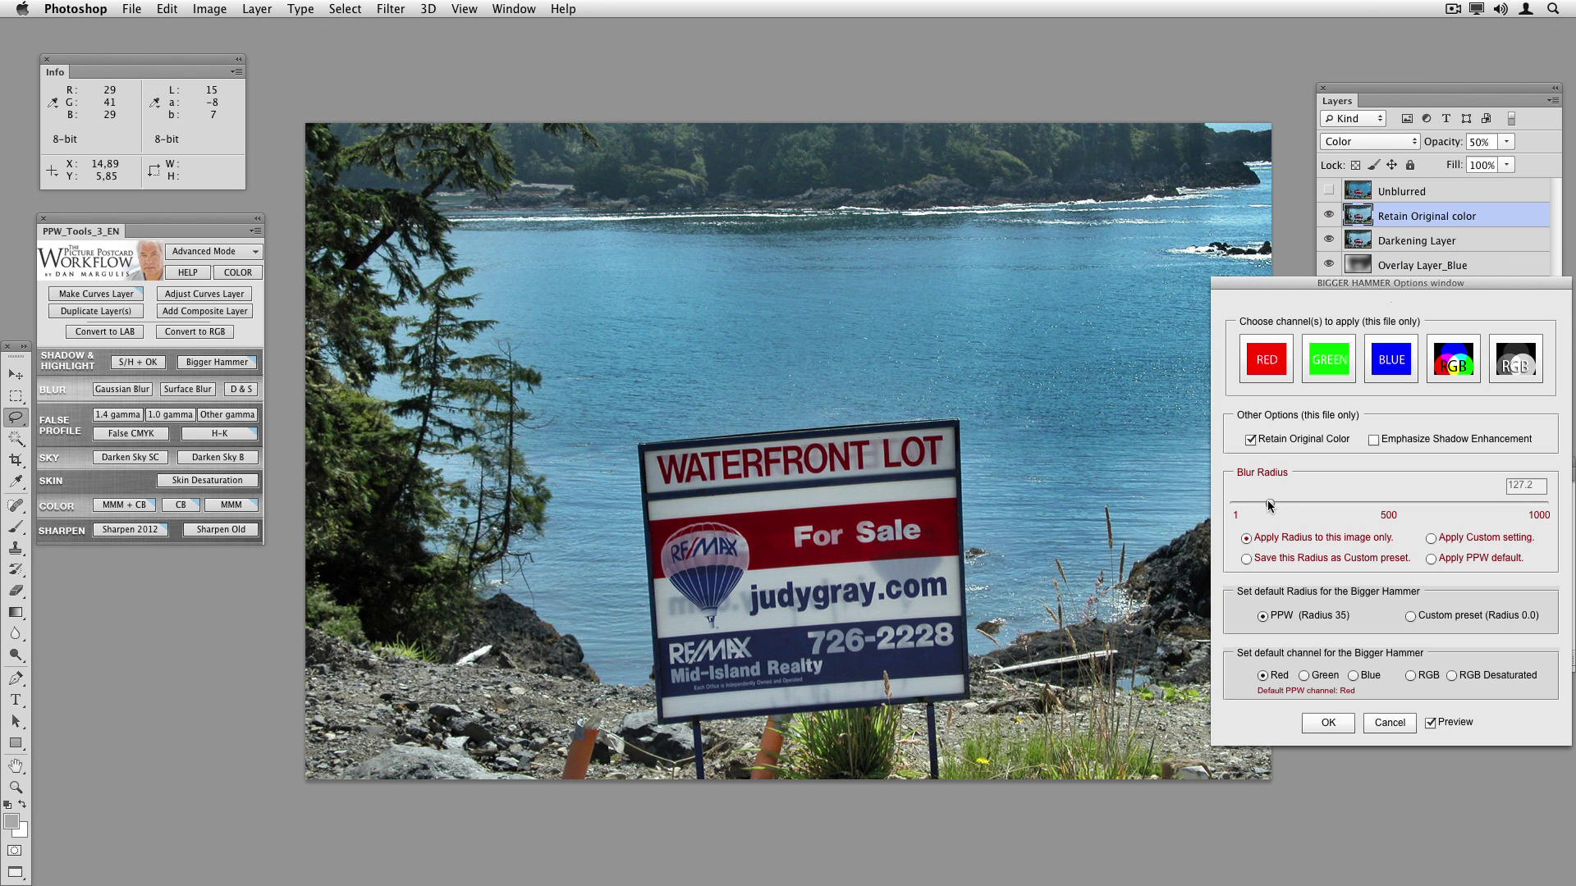
left_click_drag(1267, 504, 1238, 507)
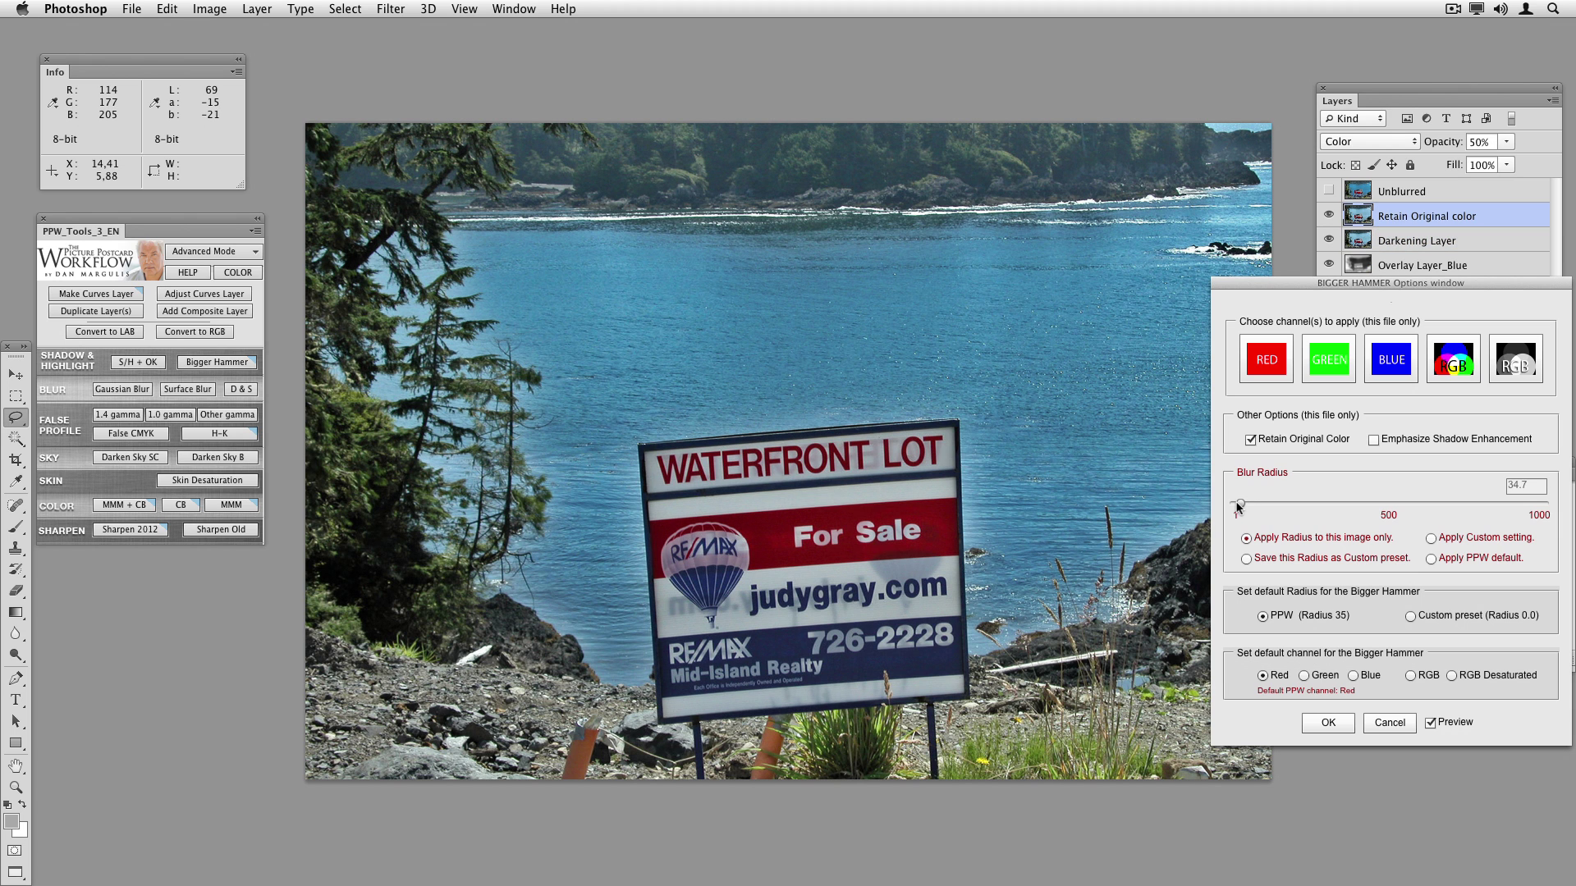
left_click_drag(1240, 504, 1253, 505)
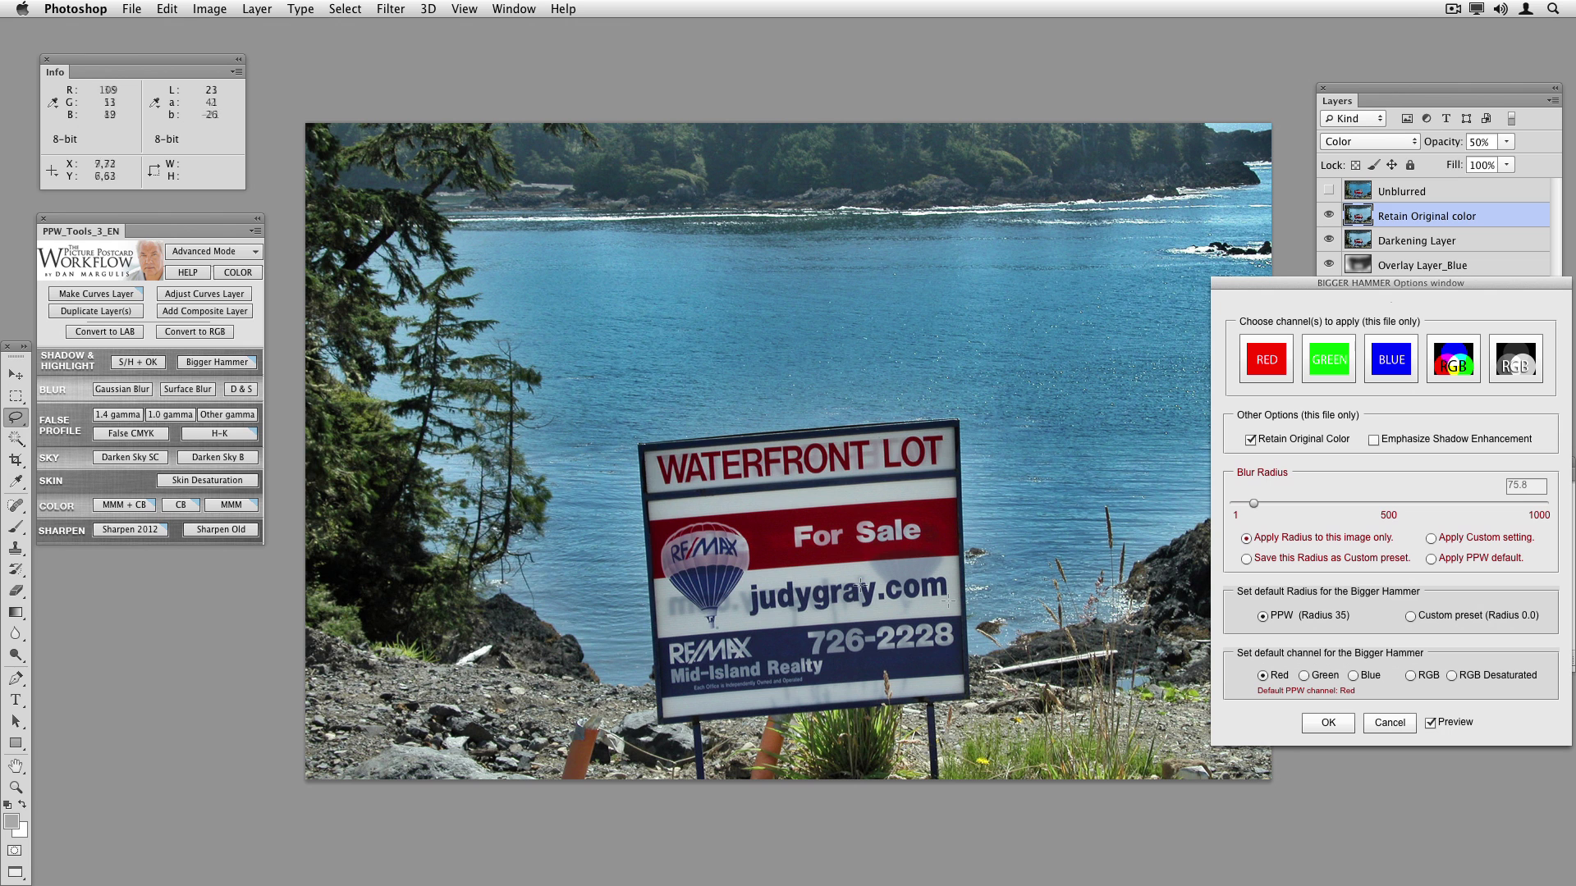
left_click(1429, 722)
left_click(1328, 722)
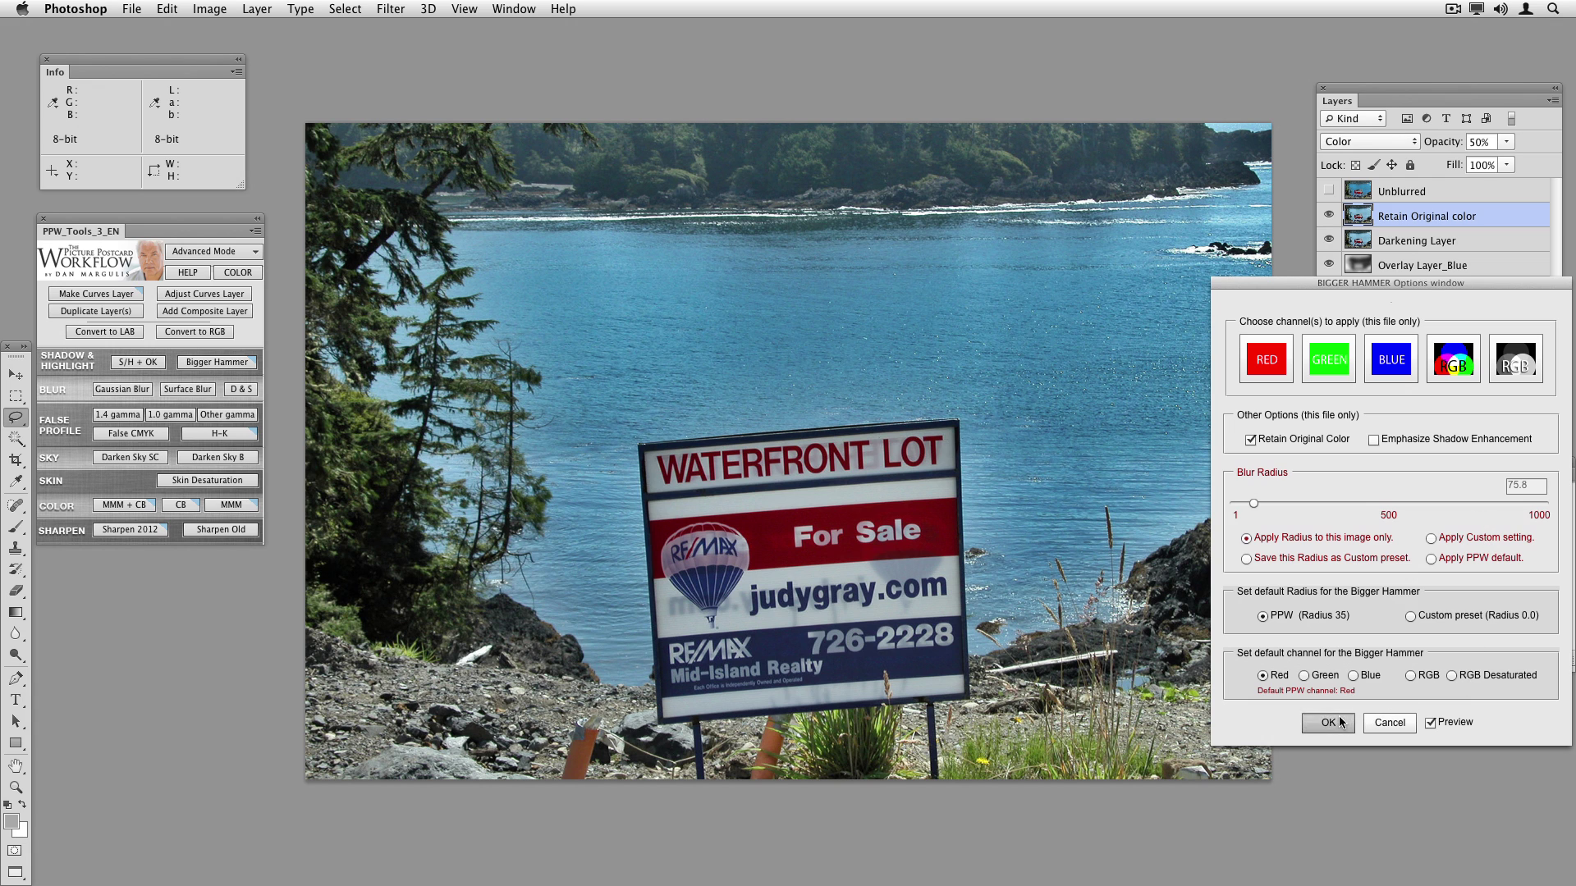
Step: Adjust the opacity of Darkening Layer and set the opacity of Overlay Layer_Blue to 59%
left_click(1488, 241)
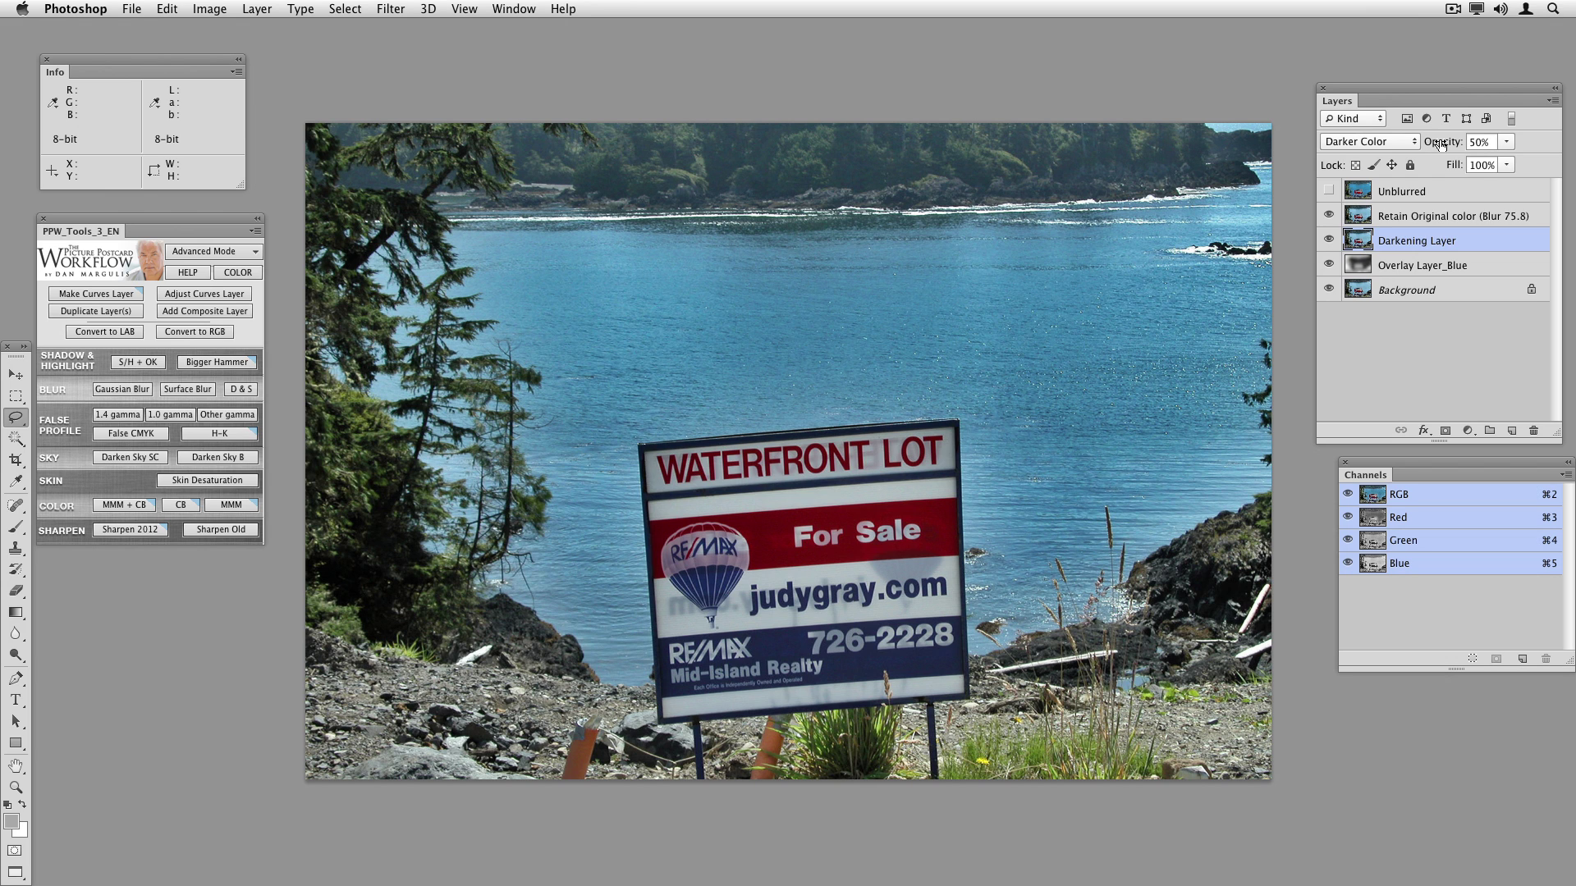
left_click_drag(1441, 144, 1468, 145)
left_click(1493, 265)
left_click_drag(1446, 146, 1410, 146)
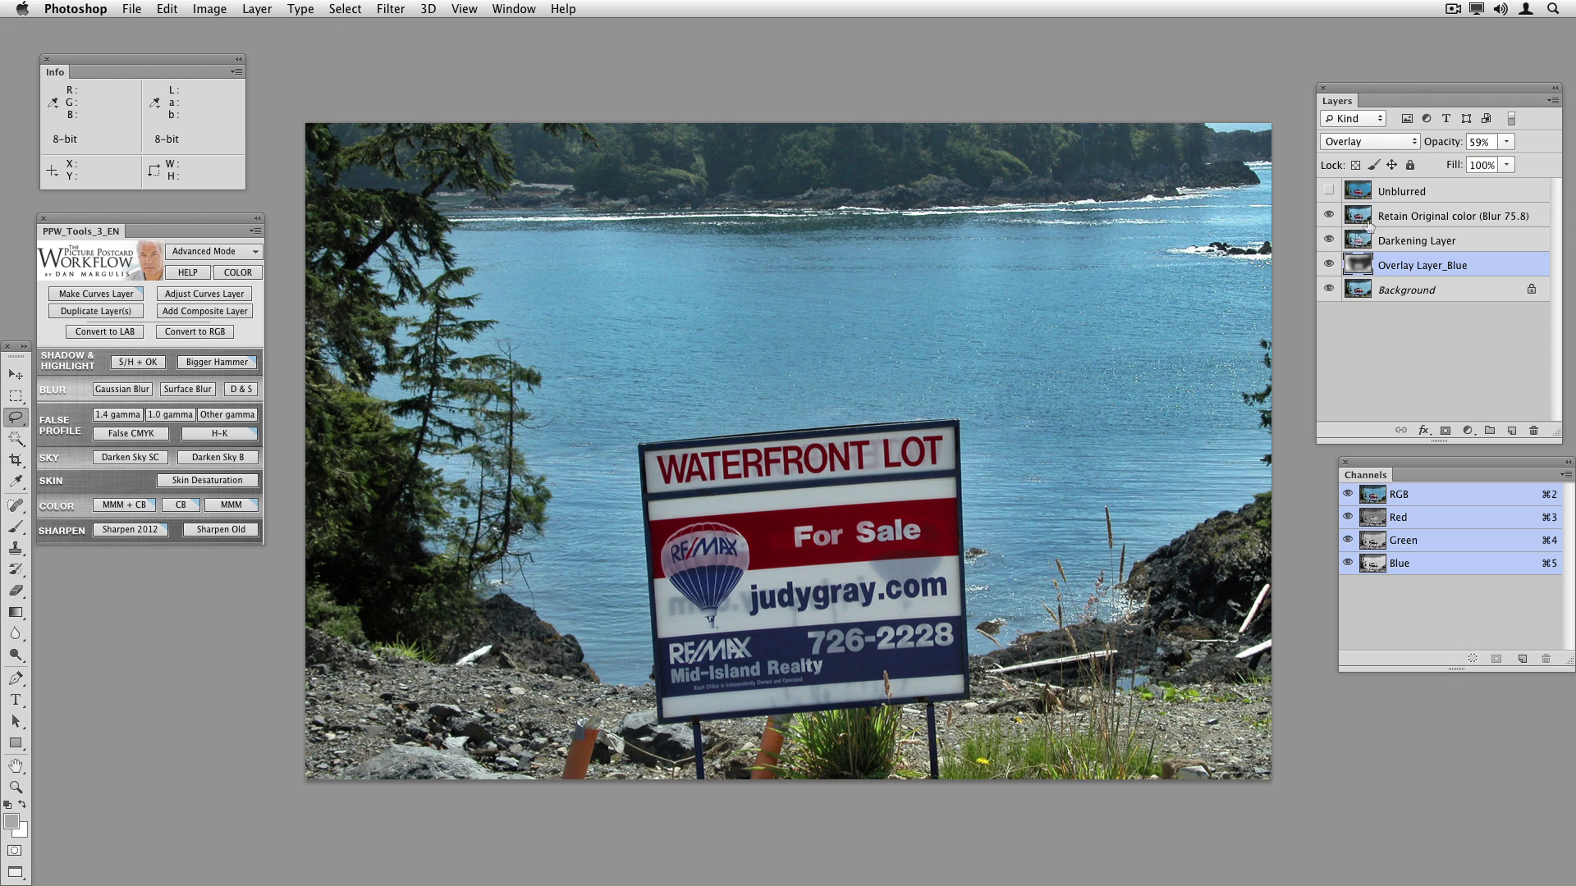
Step: Compare the waterfront photo with and without Overlay Layer_Blue, and flatten the image, discarding the hidden layers
left_click(1329, 265)
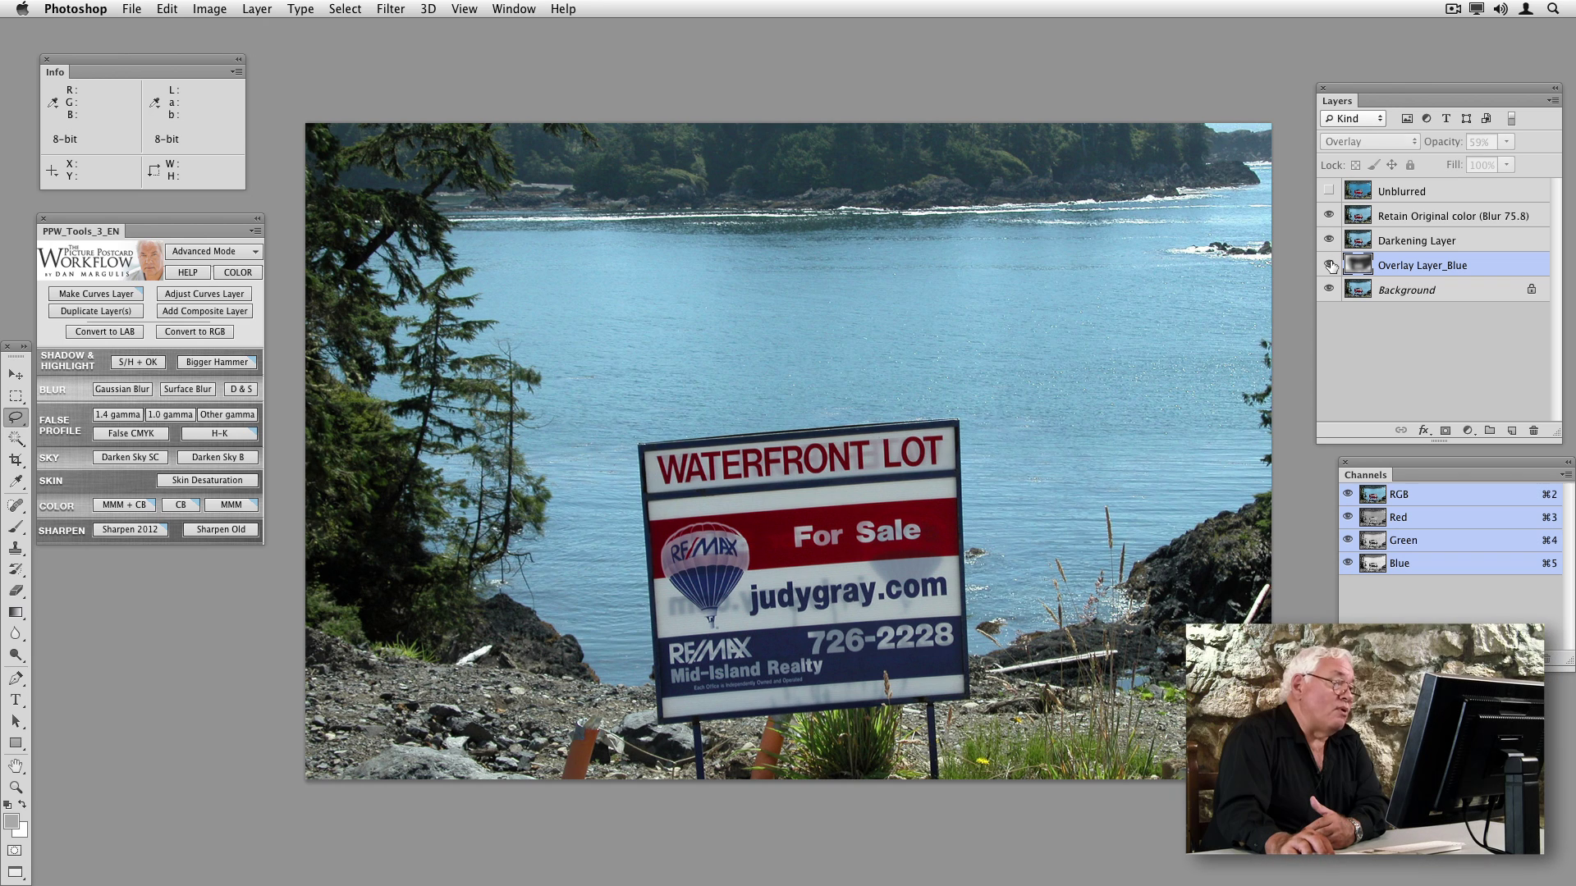
left_click(1329, 265)
left_click(1330, 264)
left_click(1329, 264)
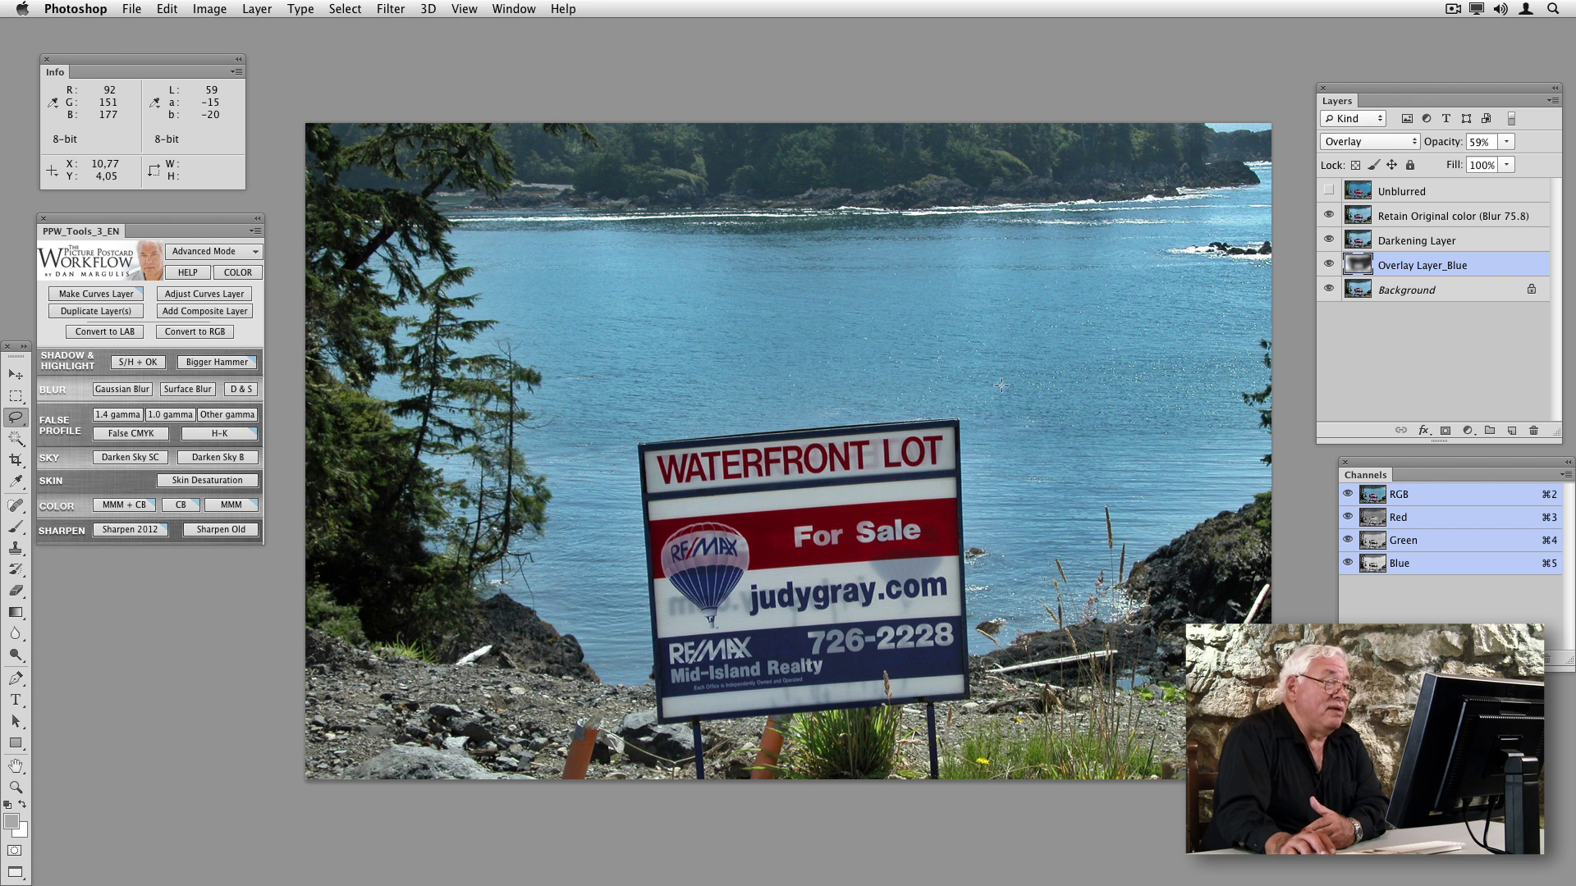
key("ctrl+super+f")
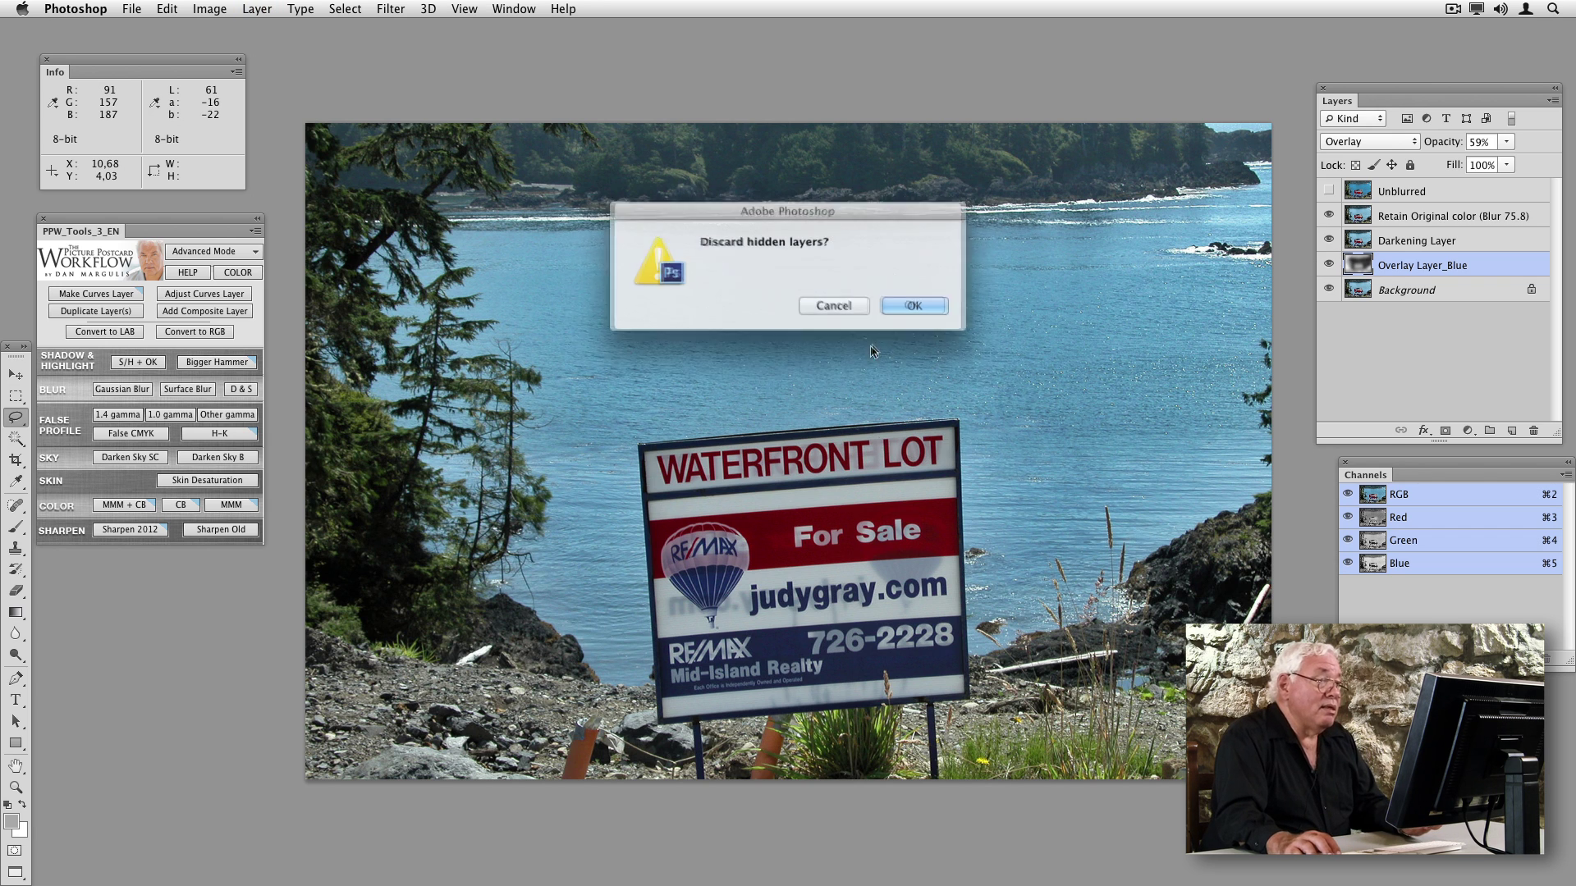
left_click(888, 309)
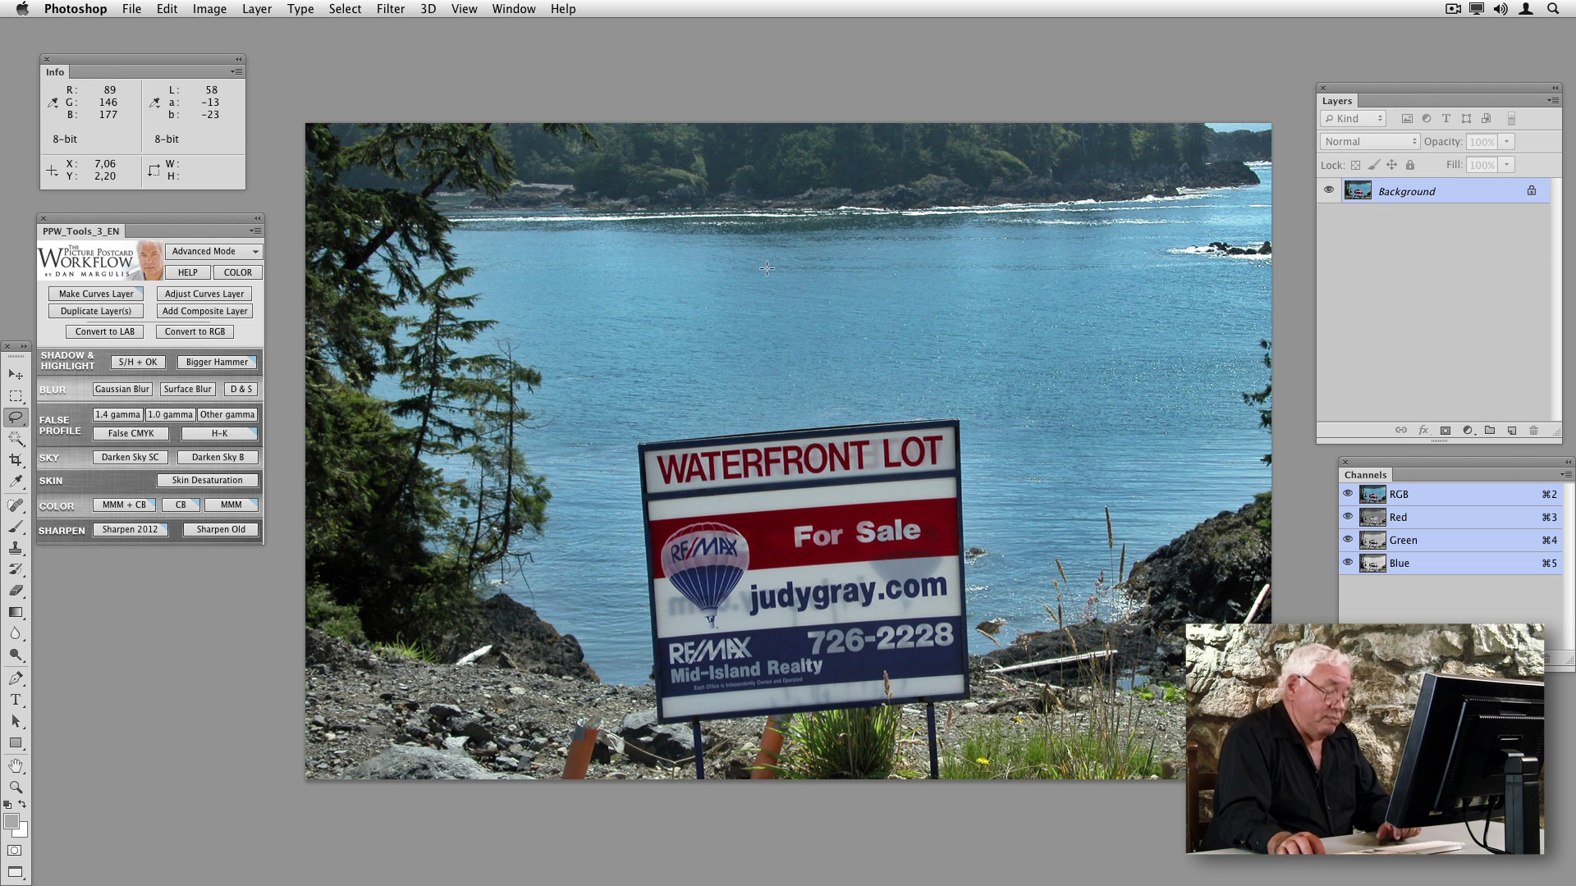
Step: Lasso a wide area of open water above the sign and run the MMM + CB action on it
mouse_move(872, 273)
left_mouse_down()
mouse_move(542, 316)
mouse_move(793, 382)
mouse_move(876, 245)
left_mouse_up()
left_click(139, 508)
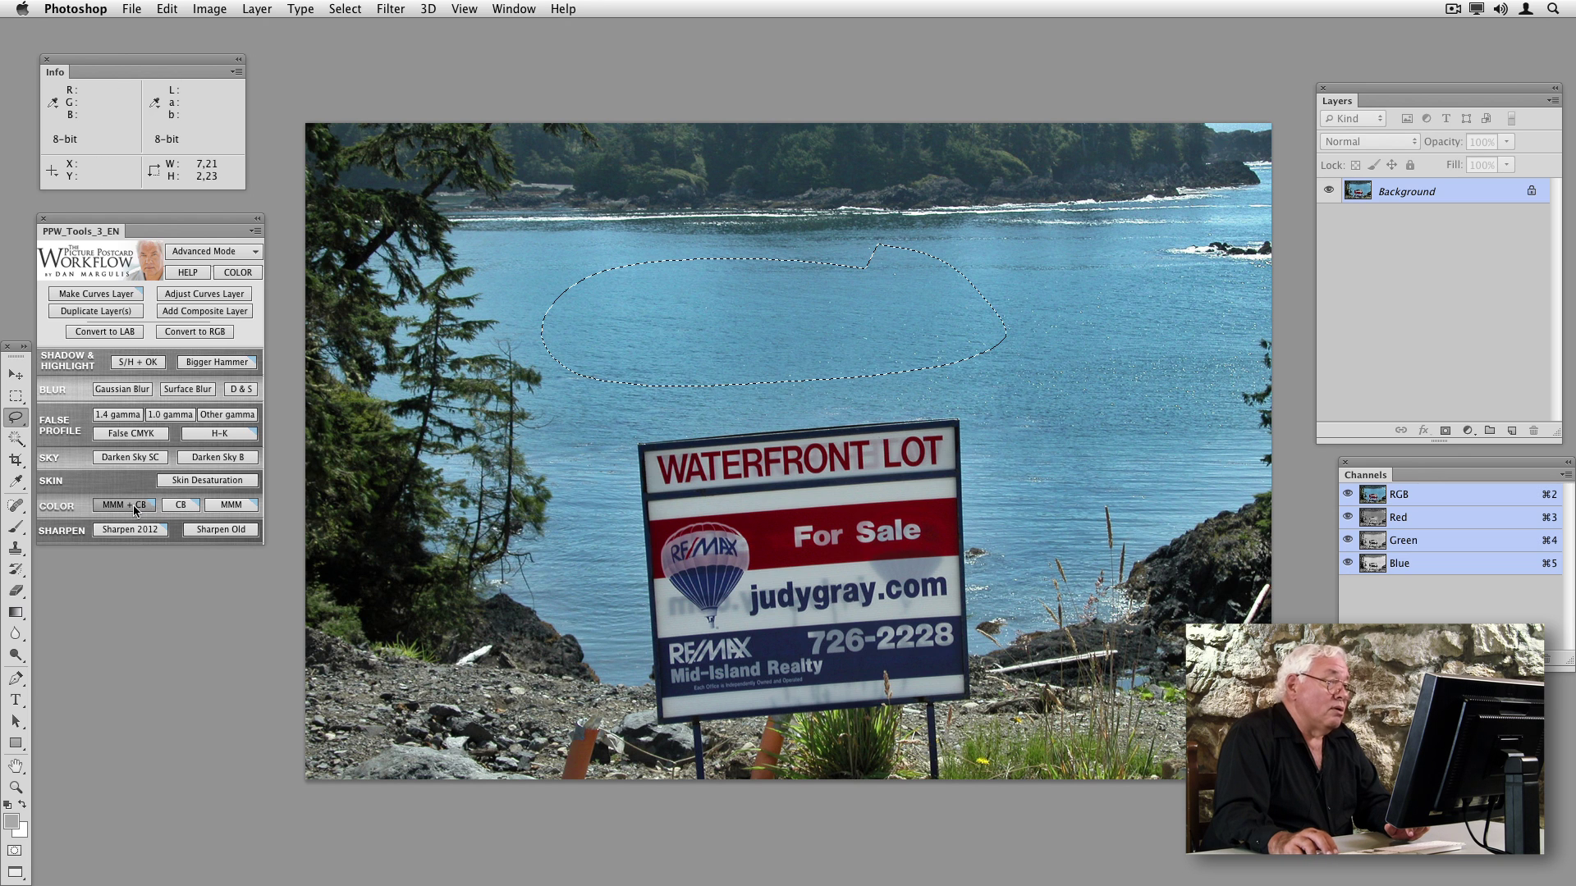
left_click(788, 457)
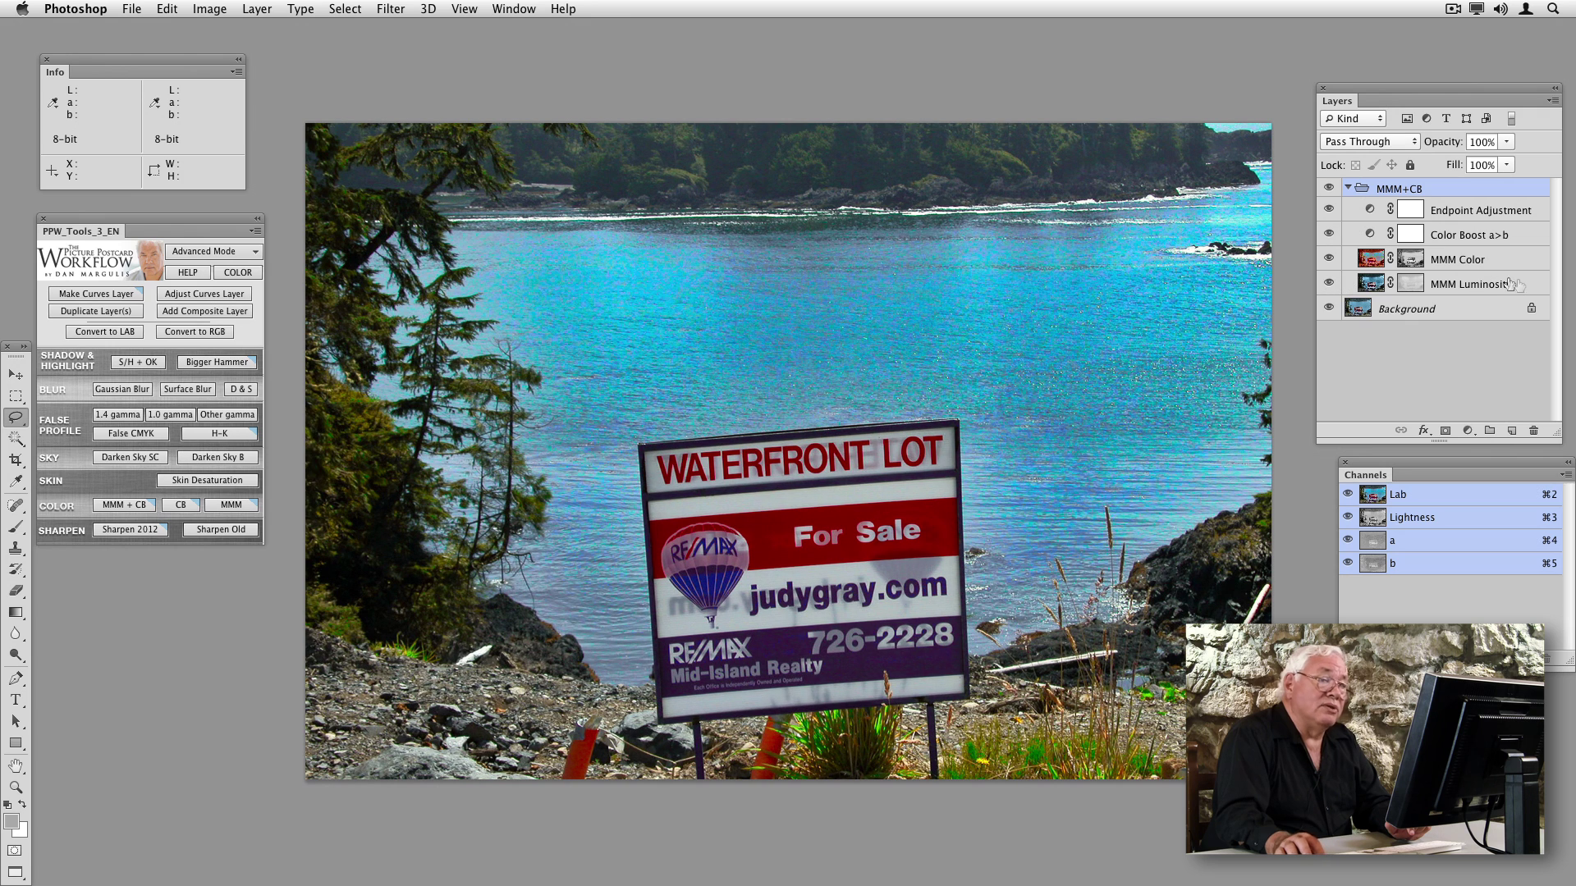
Step: Hide the Color Boost a>b layer and reduce the opacity of the MMM Color layer to 18%
left_click(1514, 263)
left_click(1328, 234)
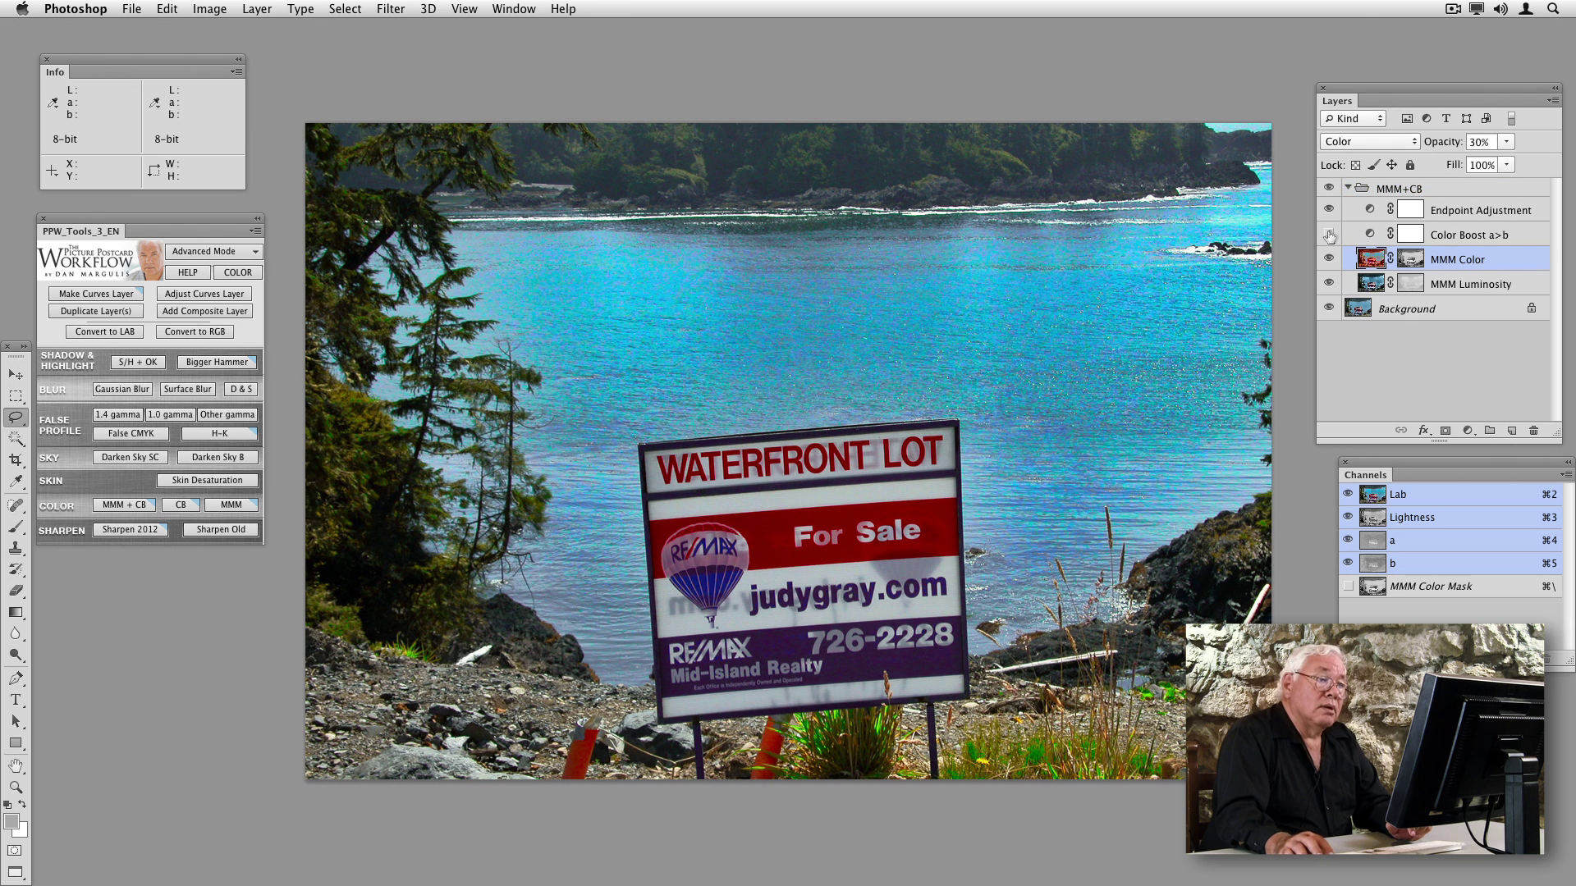
left_click(1528, 238)
left_click(1474, 259)
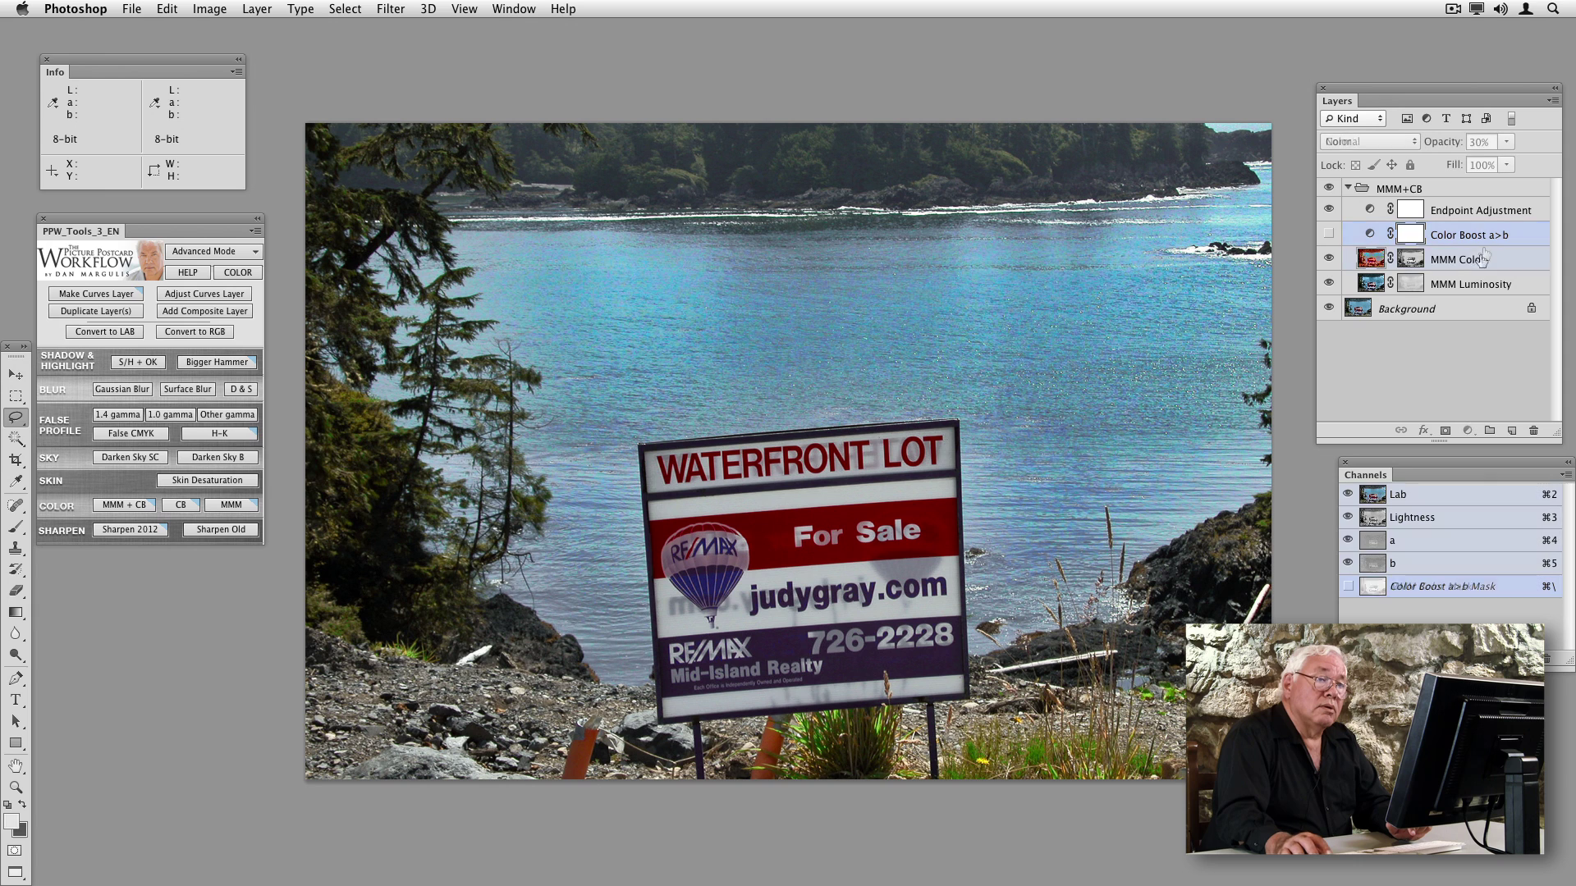
left_click_drag(1453, 146, 1443, 145)
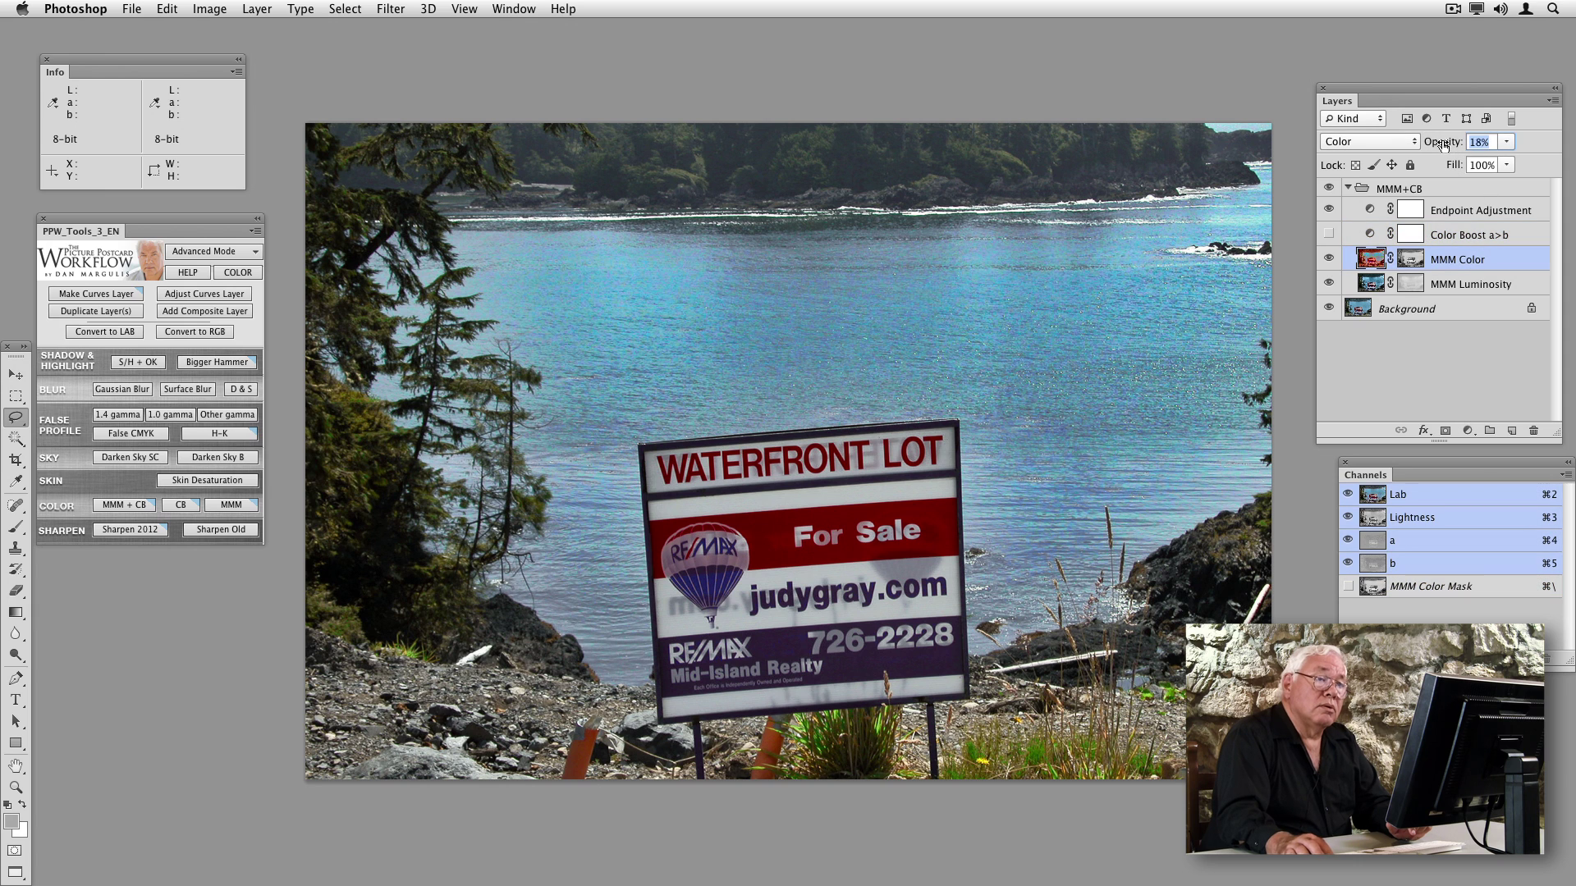
Step: Show the Color Boost a>b layer again and reduce its opacity to 14%
left_click(1508, 235)
left_click(1329, 234)
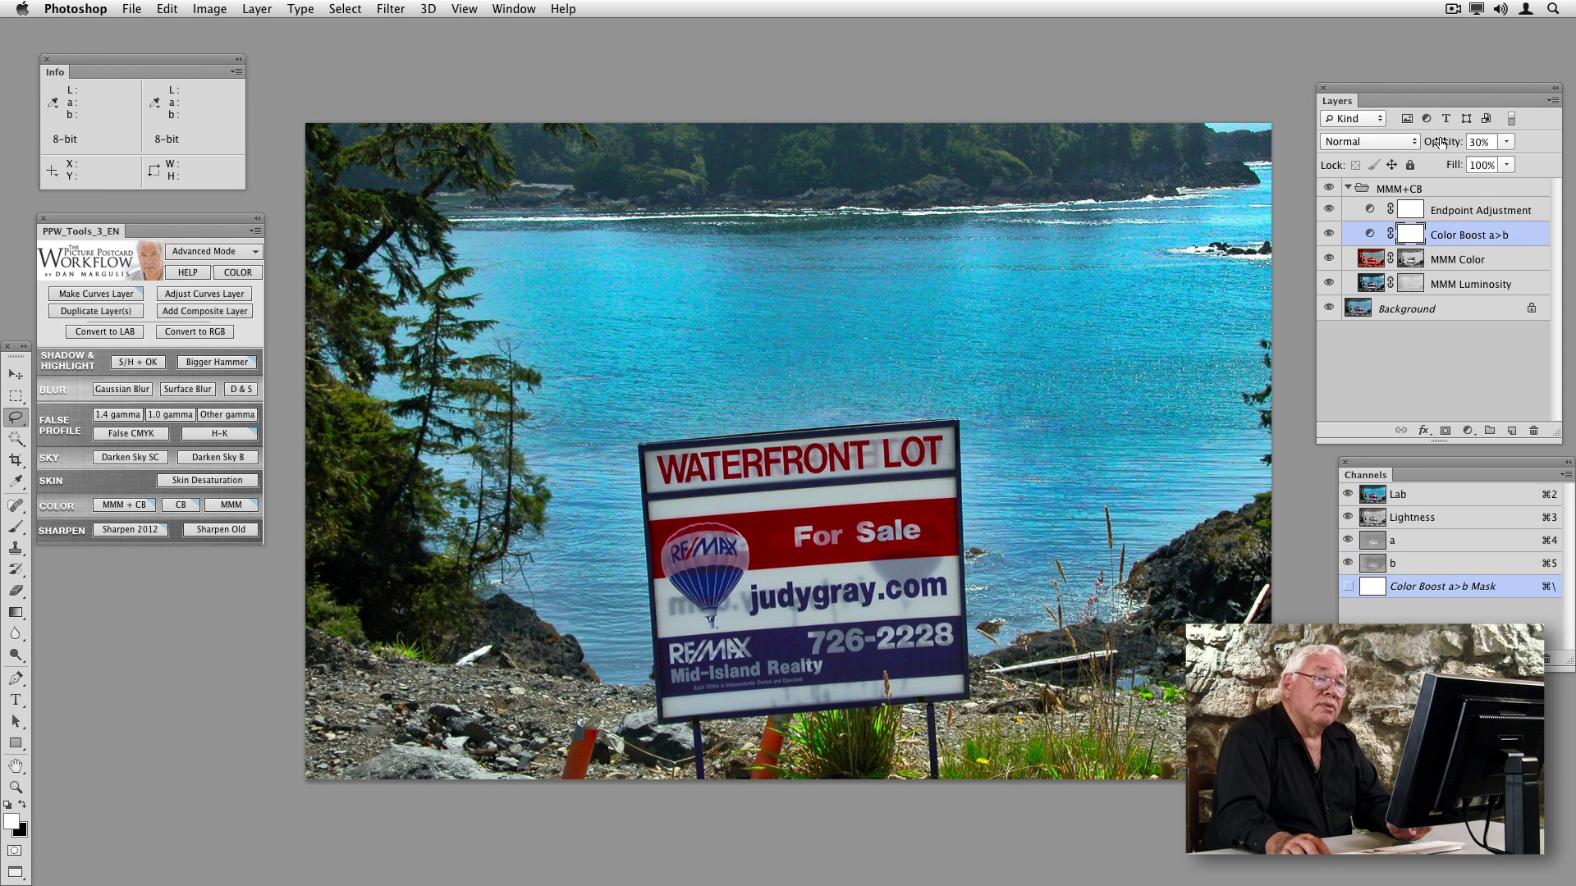
left_click_drag(1447, 145, 1432, 143)
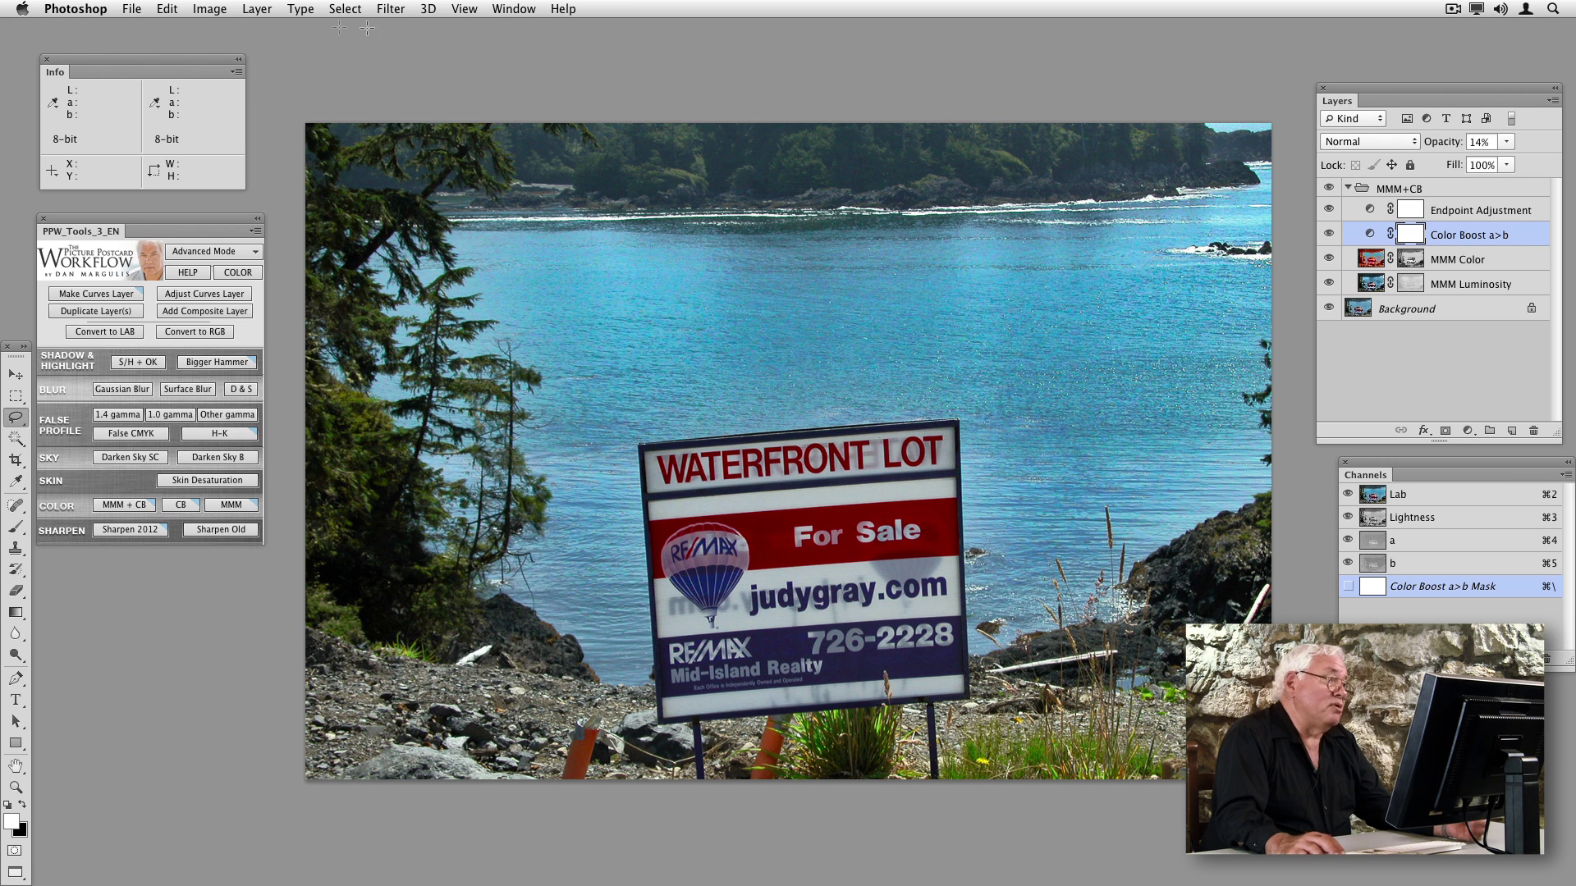
Step: Compare the edited waterfront photo with its original by reverting and undoing the revert, and close the document
left_click(131, 9)
left_click(156, 246)
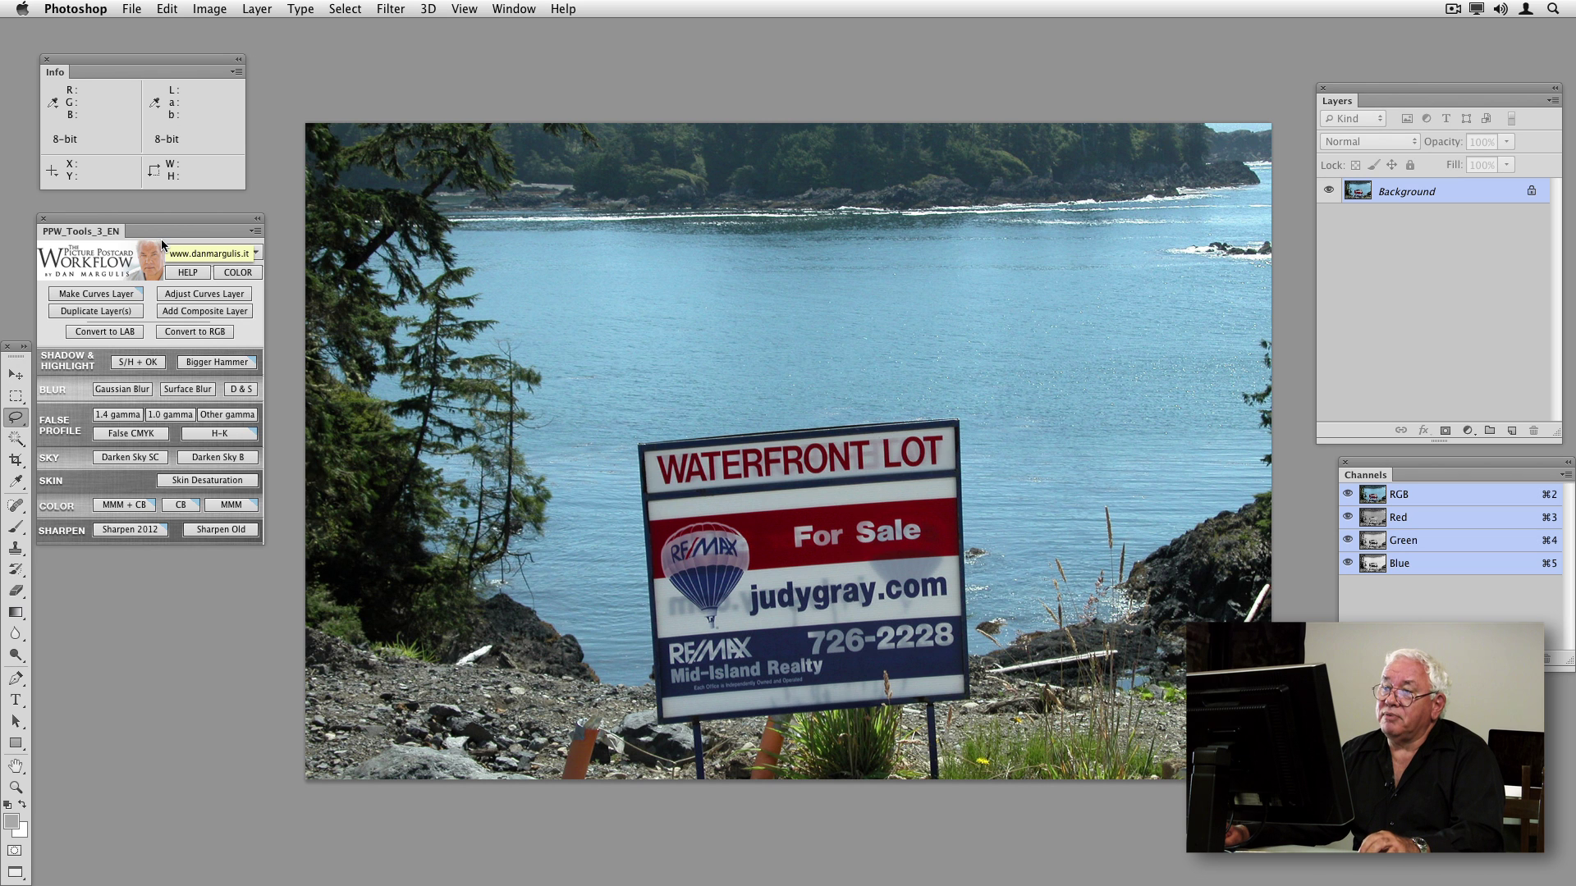
key("super+z")
key("super+z")
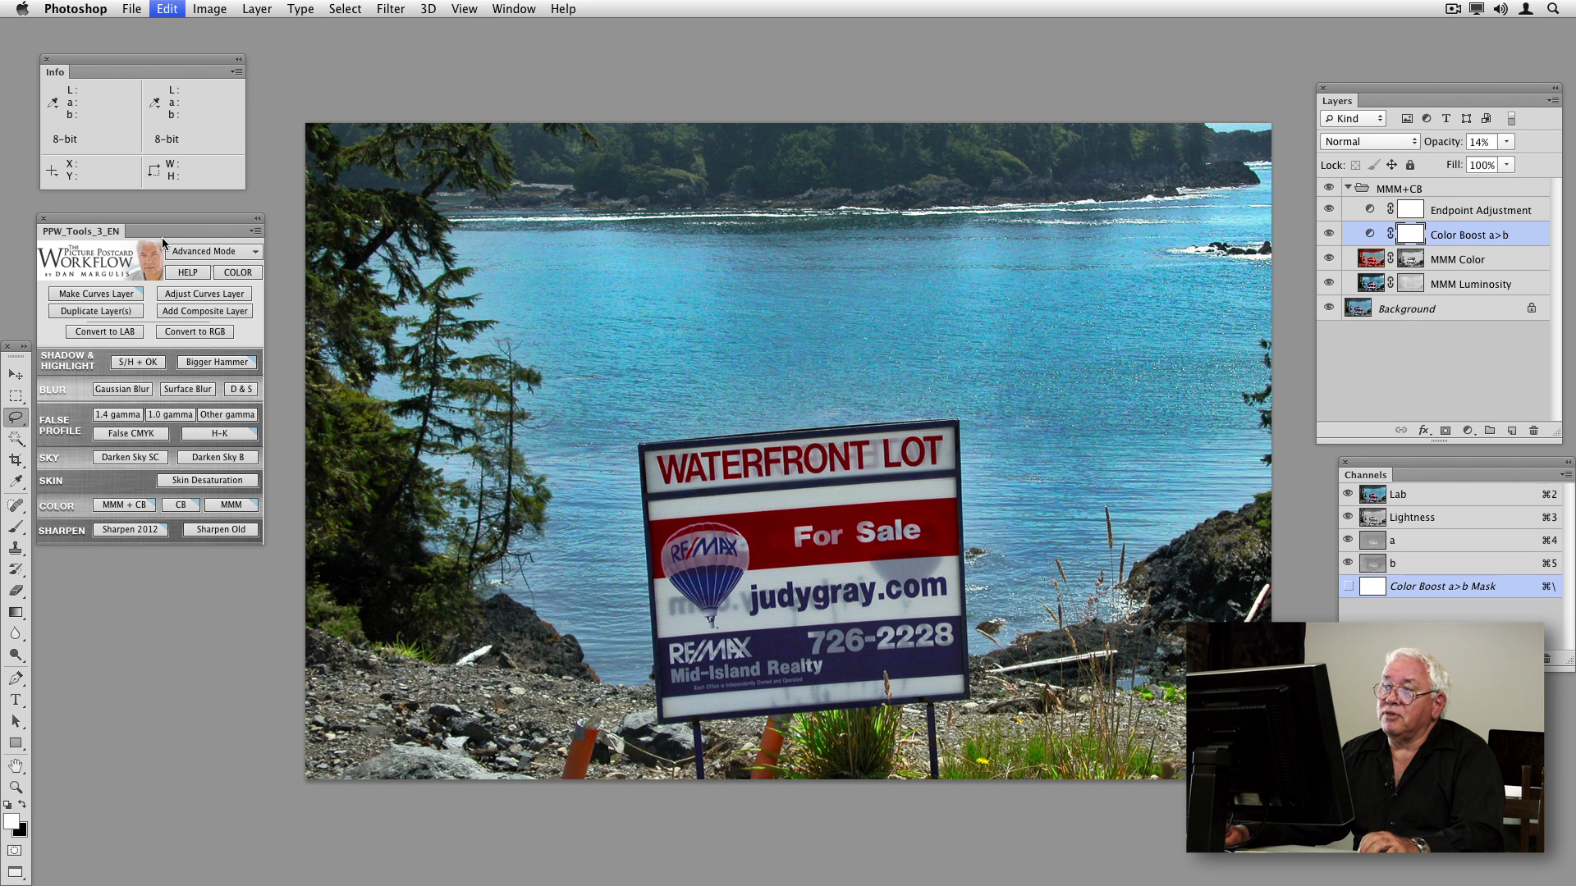
key("super+z")
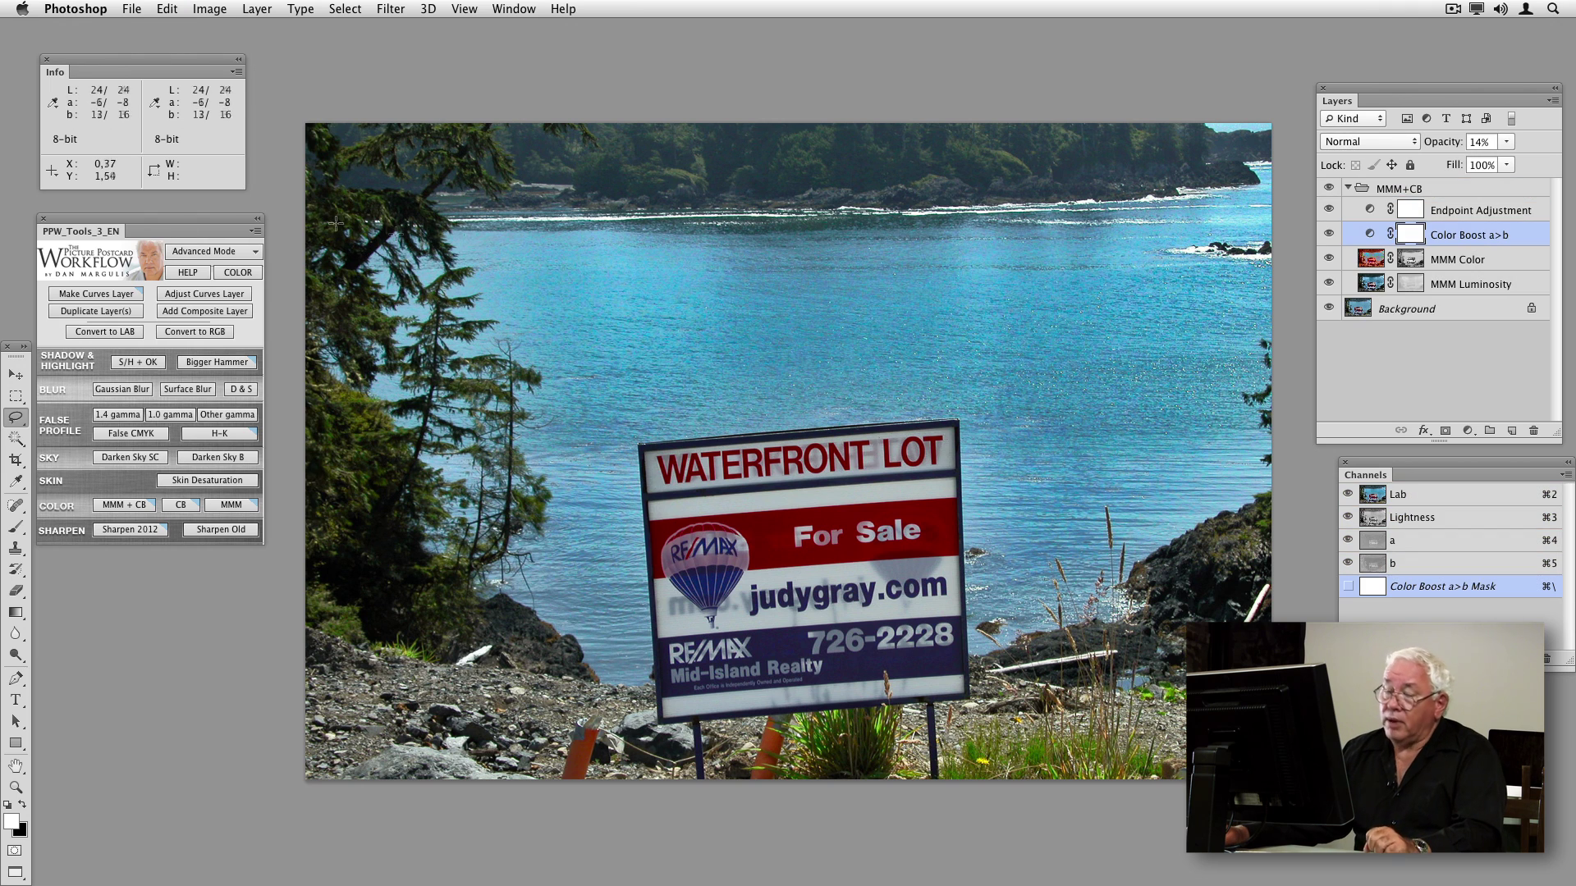
key("super+w")
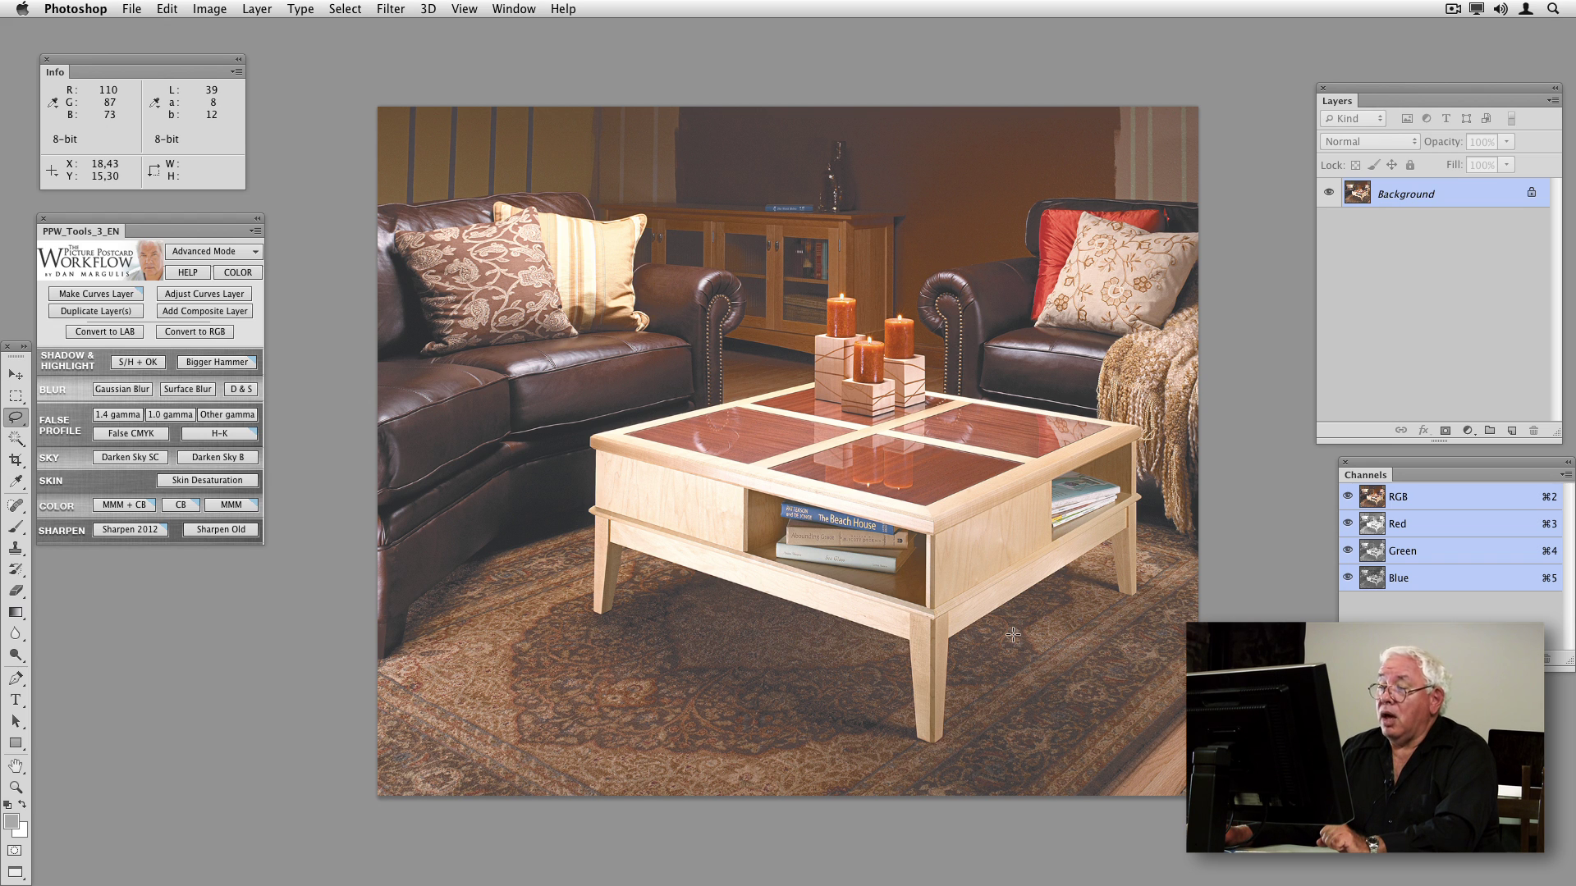
Step: Run Bigger Hammer on the coffee table photo, previewing the Green, Blue and desaturated RGB channels before choosing the Red channel
left_click(218, 362)
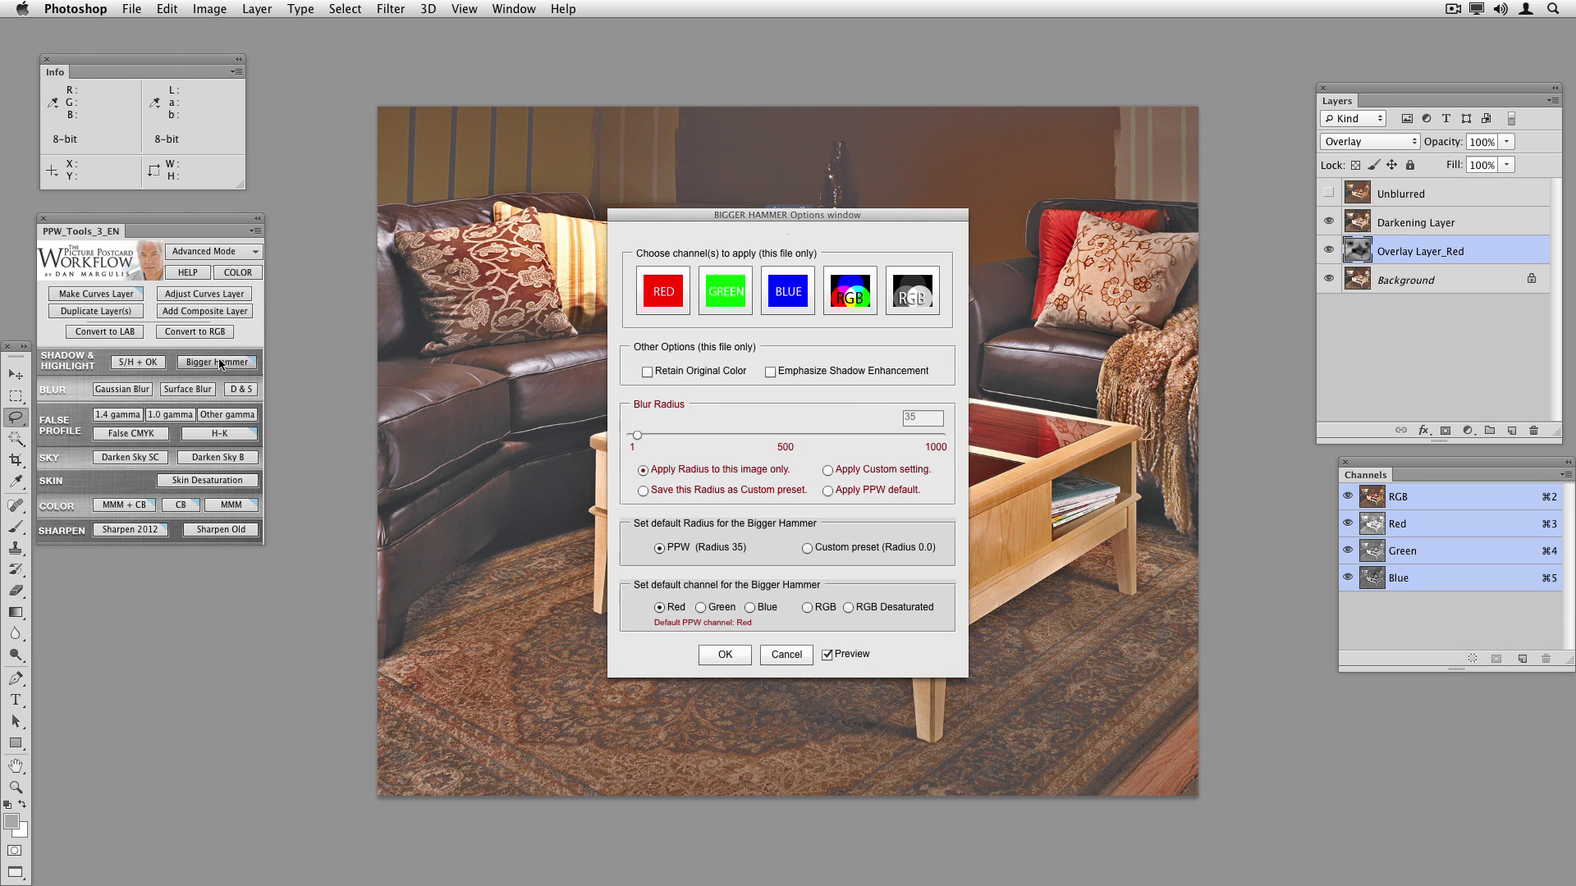
left_click_drag(717, 216, 311, 134)
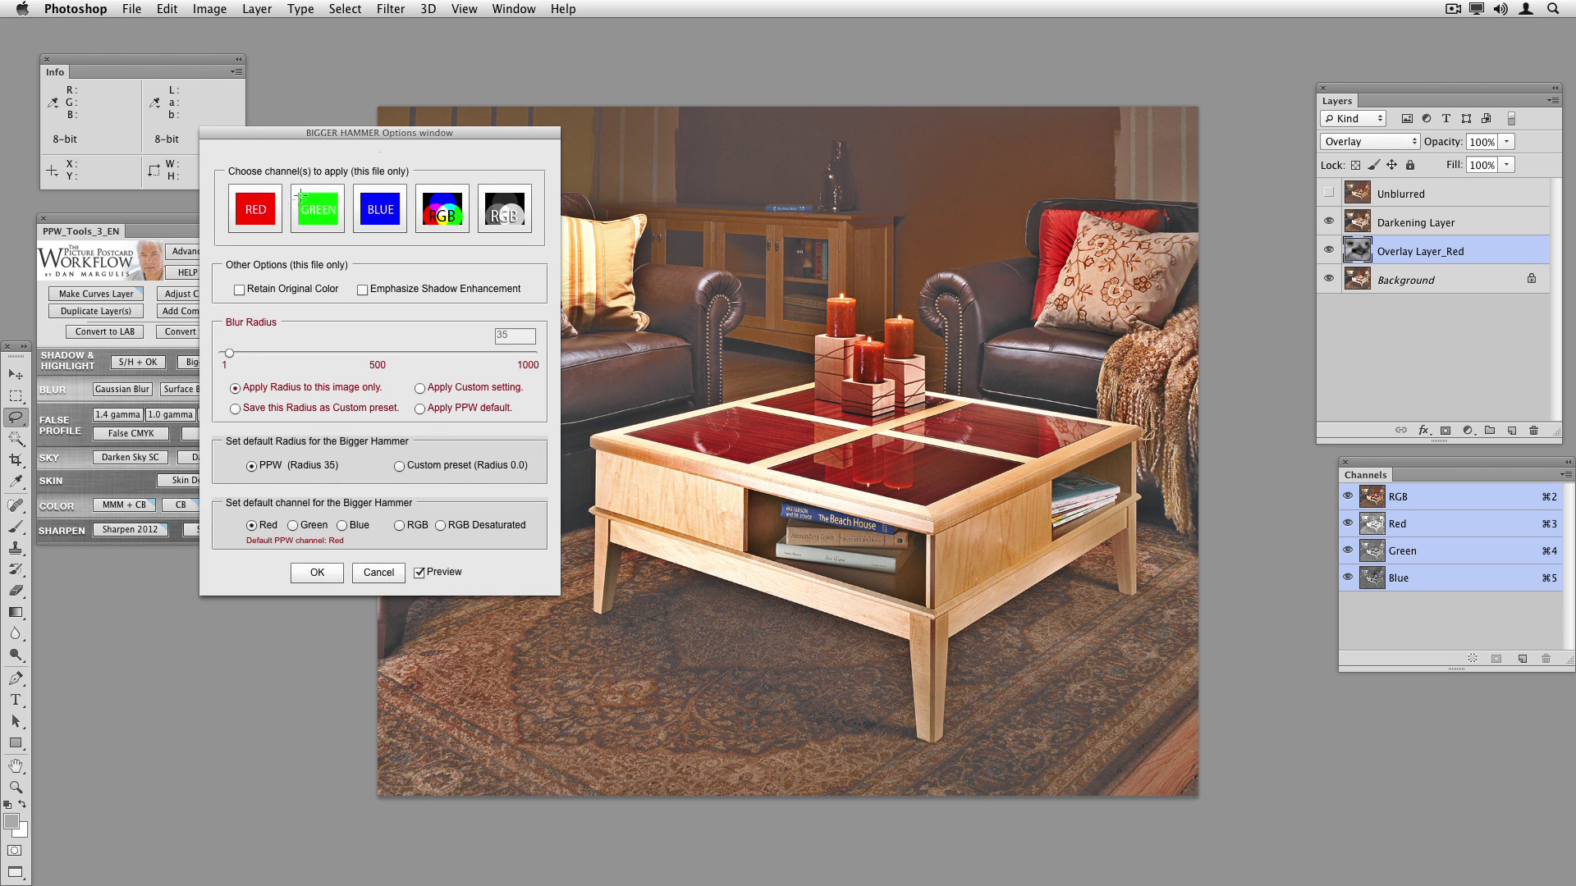
left_click(318, 214)
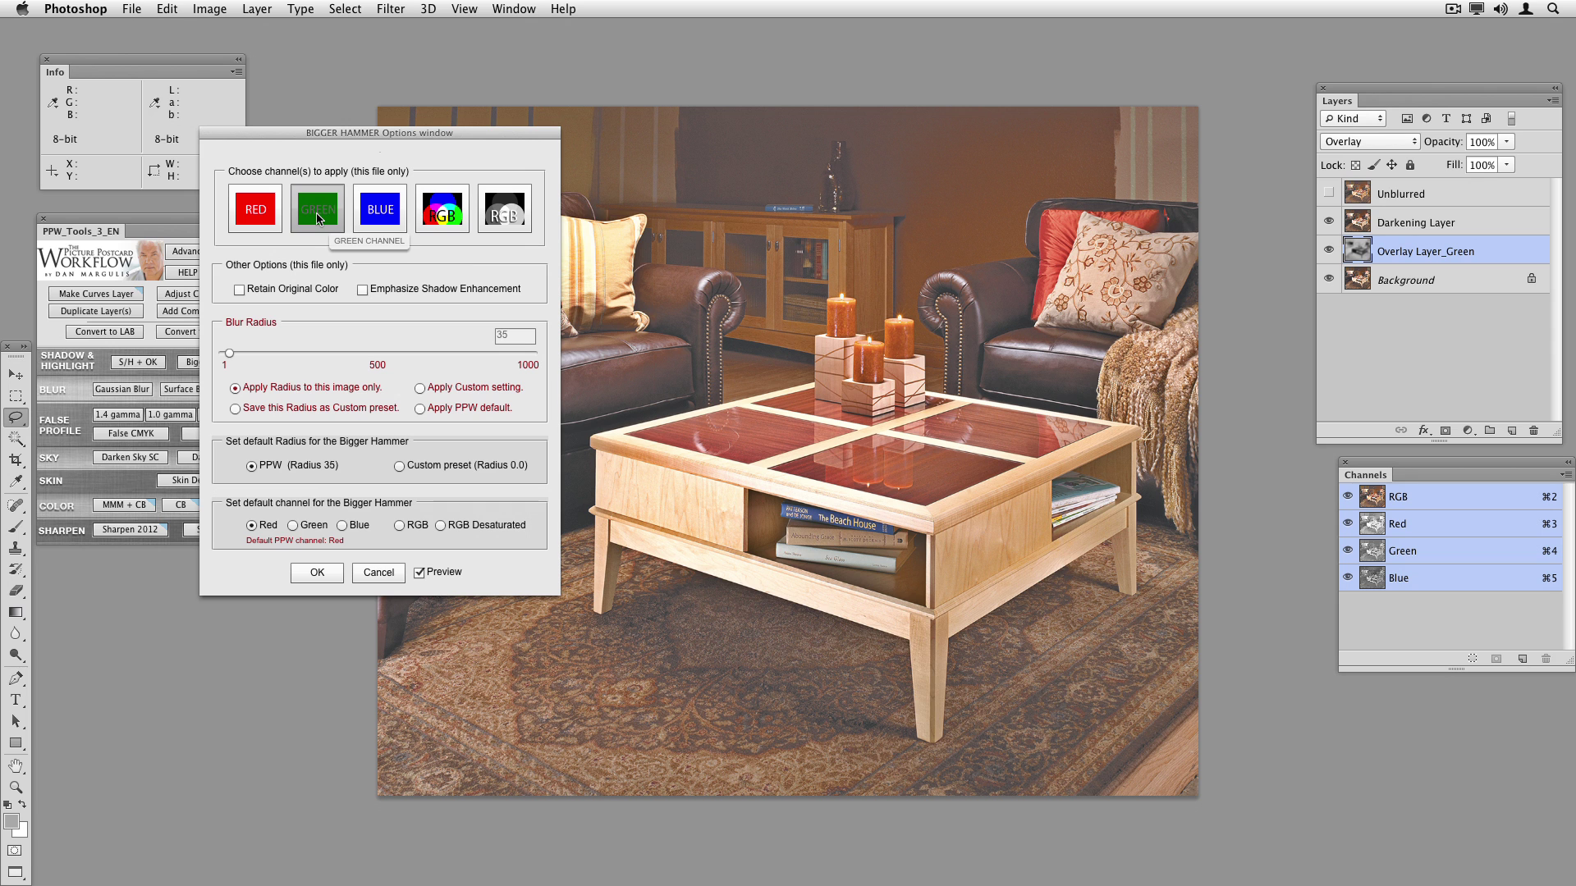
left_click(256, 212)
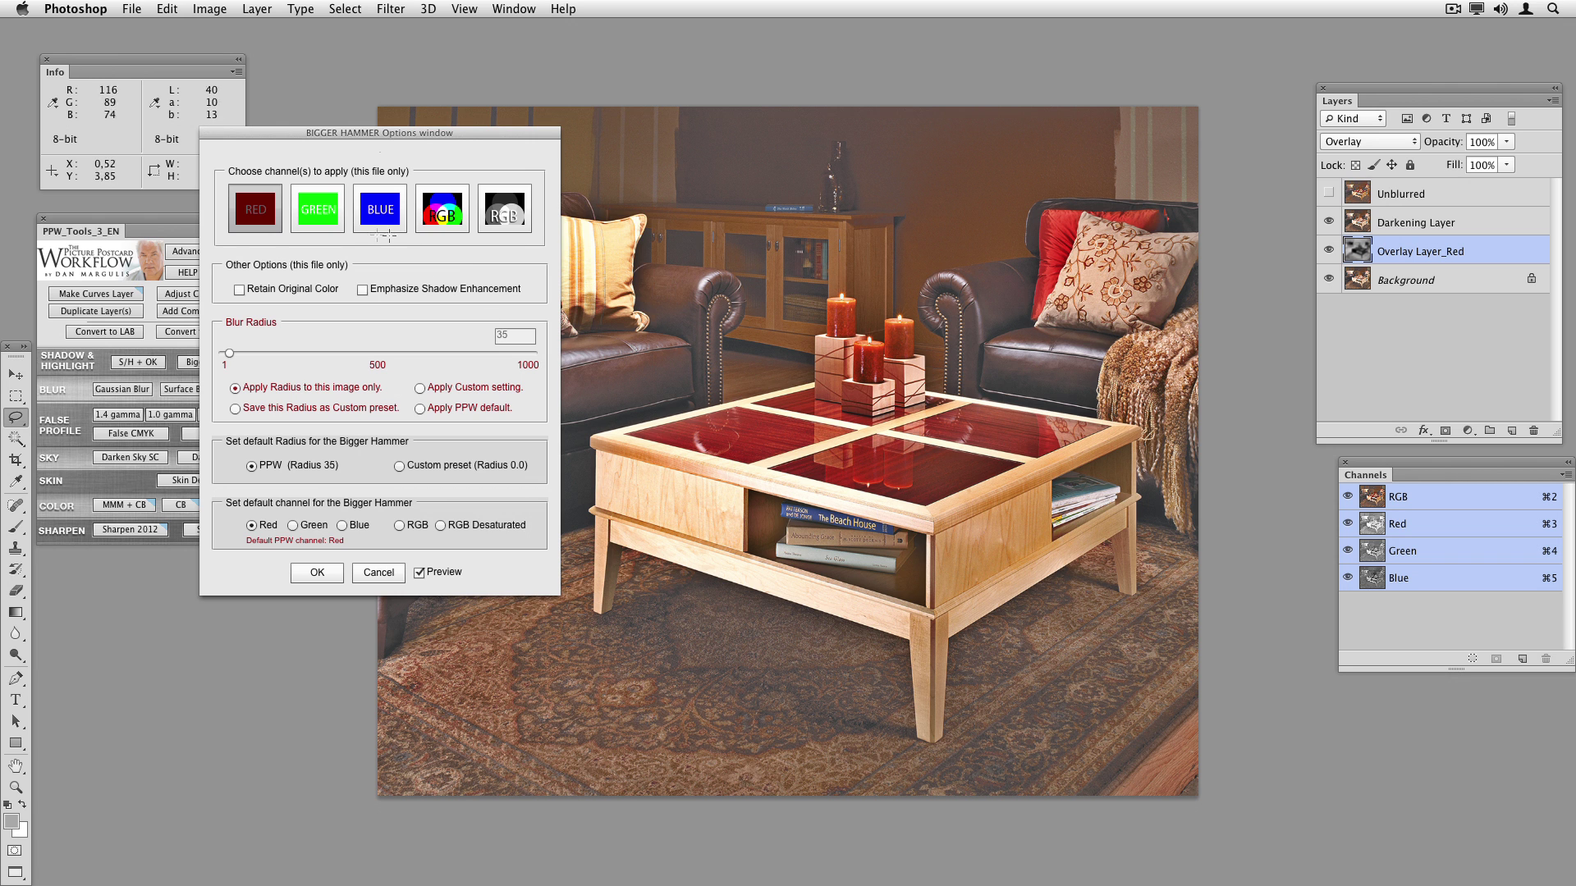
left_click(321, 218)
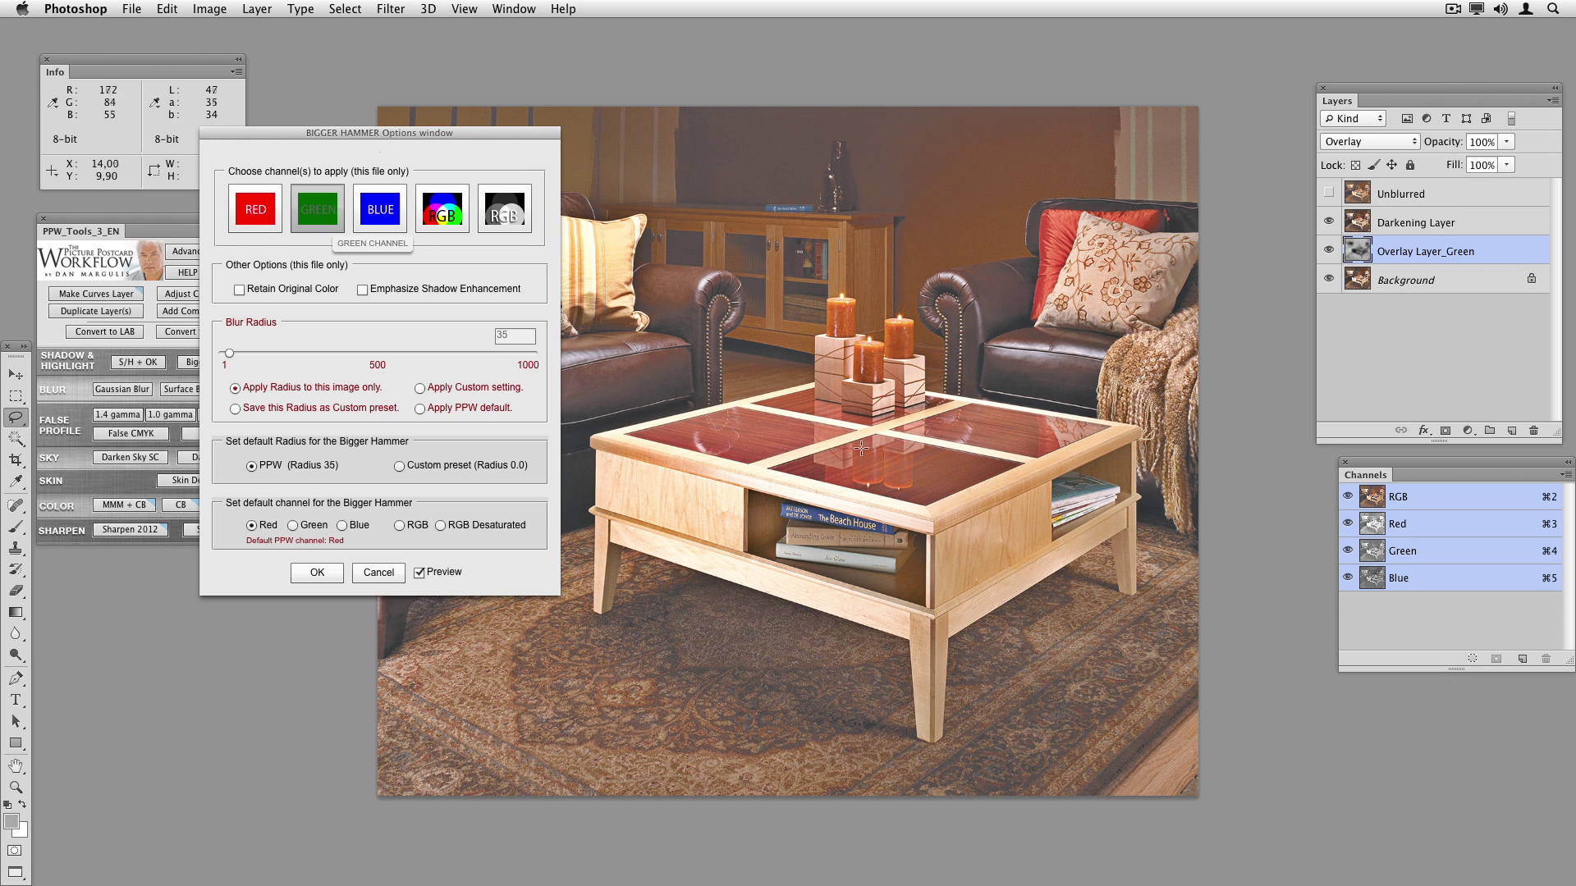
left_click(388, 213)
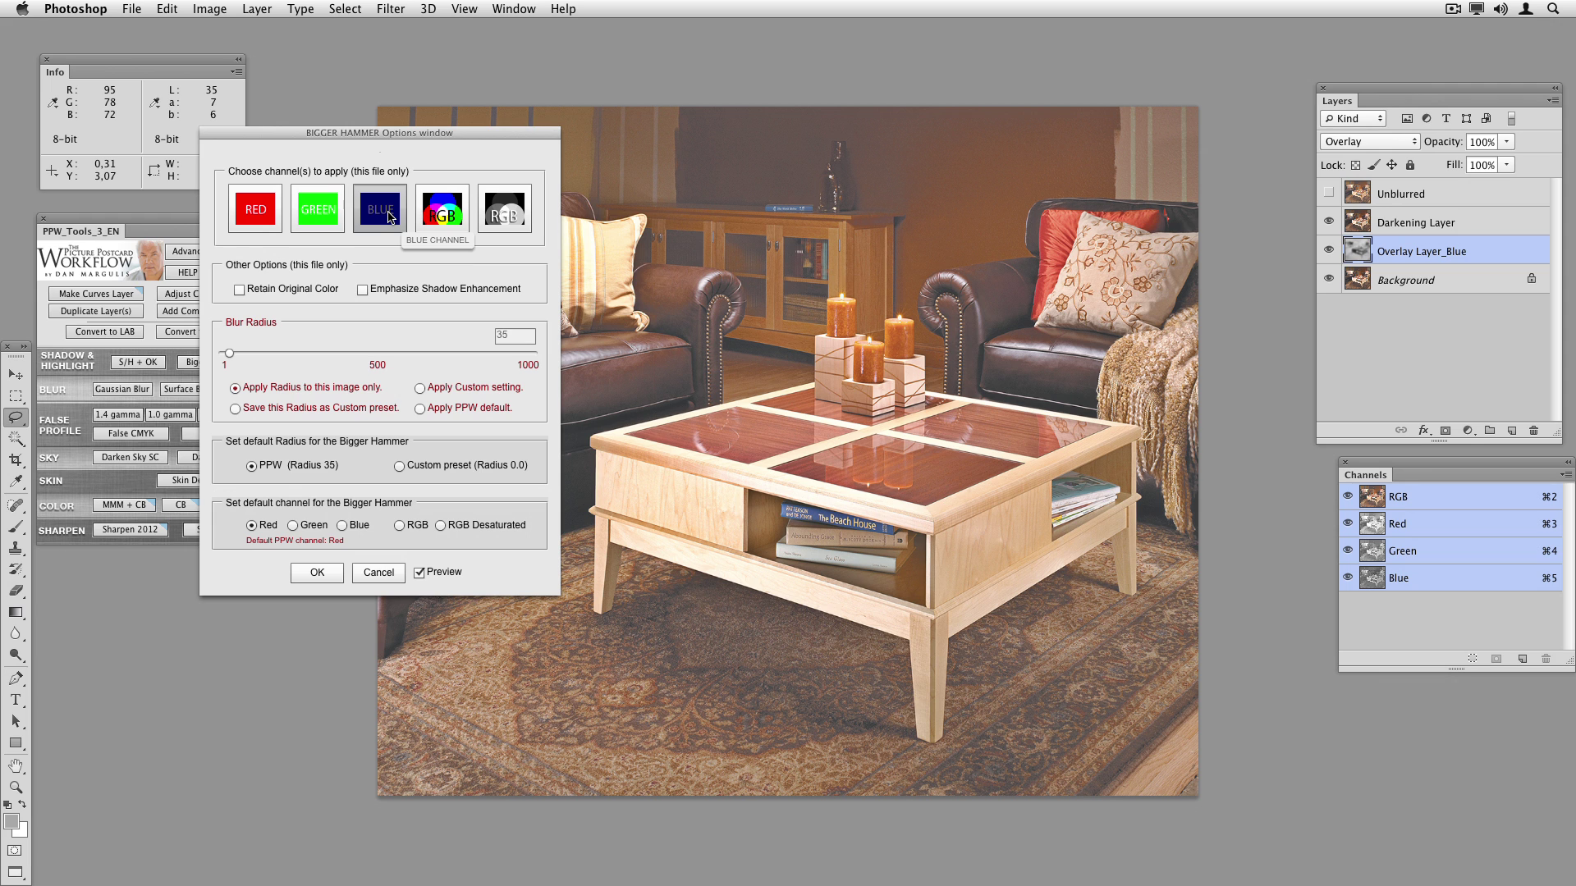
left_click(495, 215)
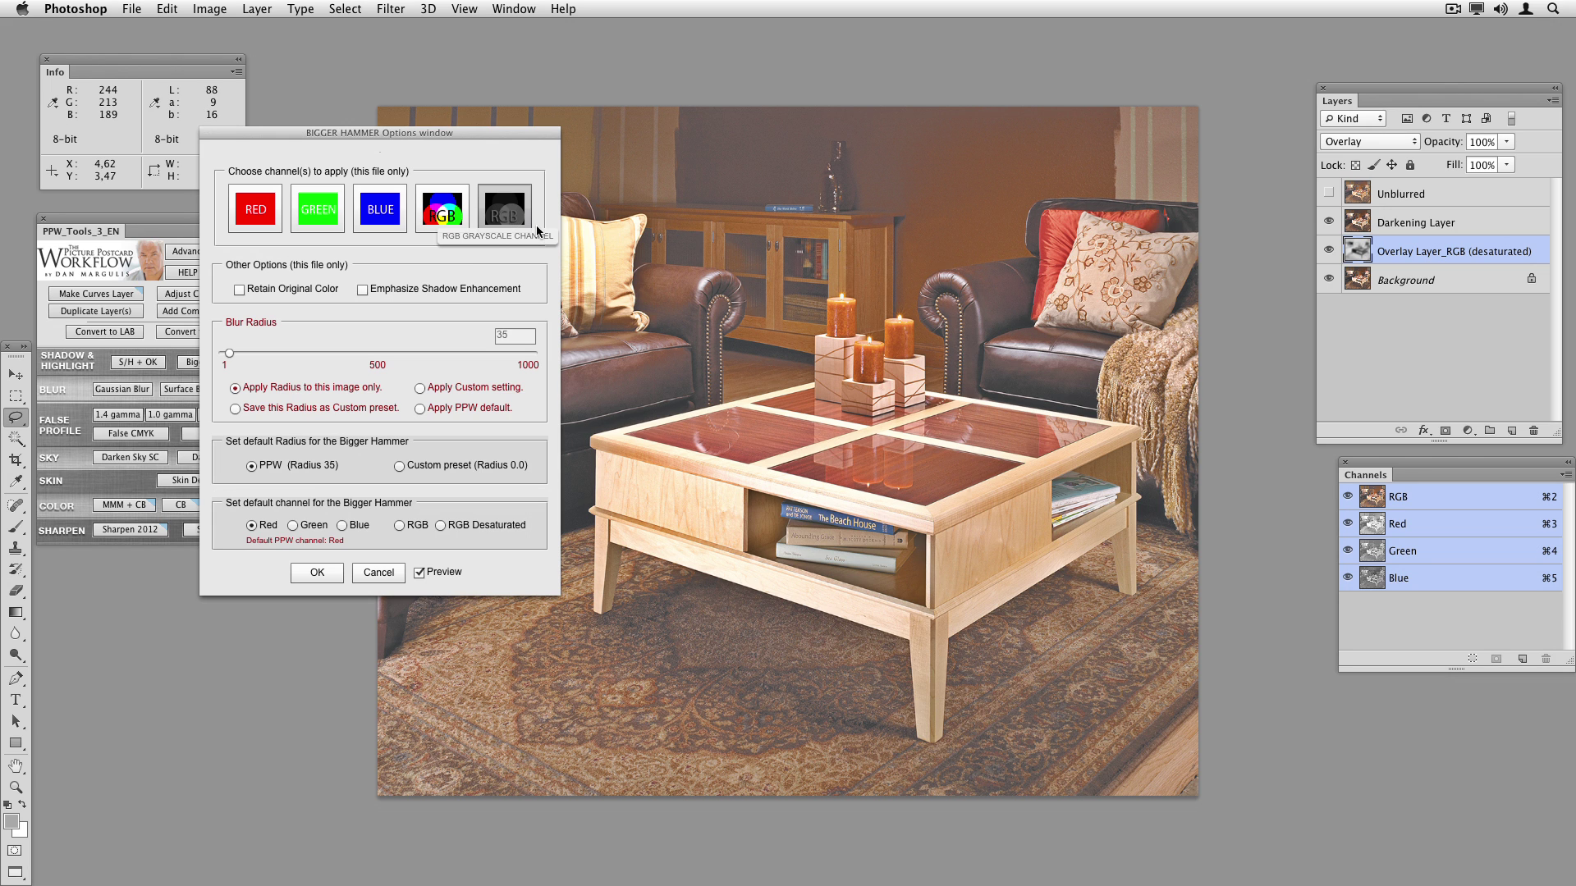
left_click(267, 215)
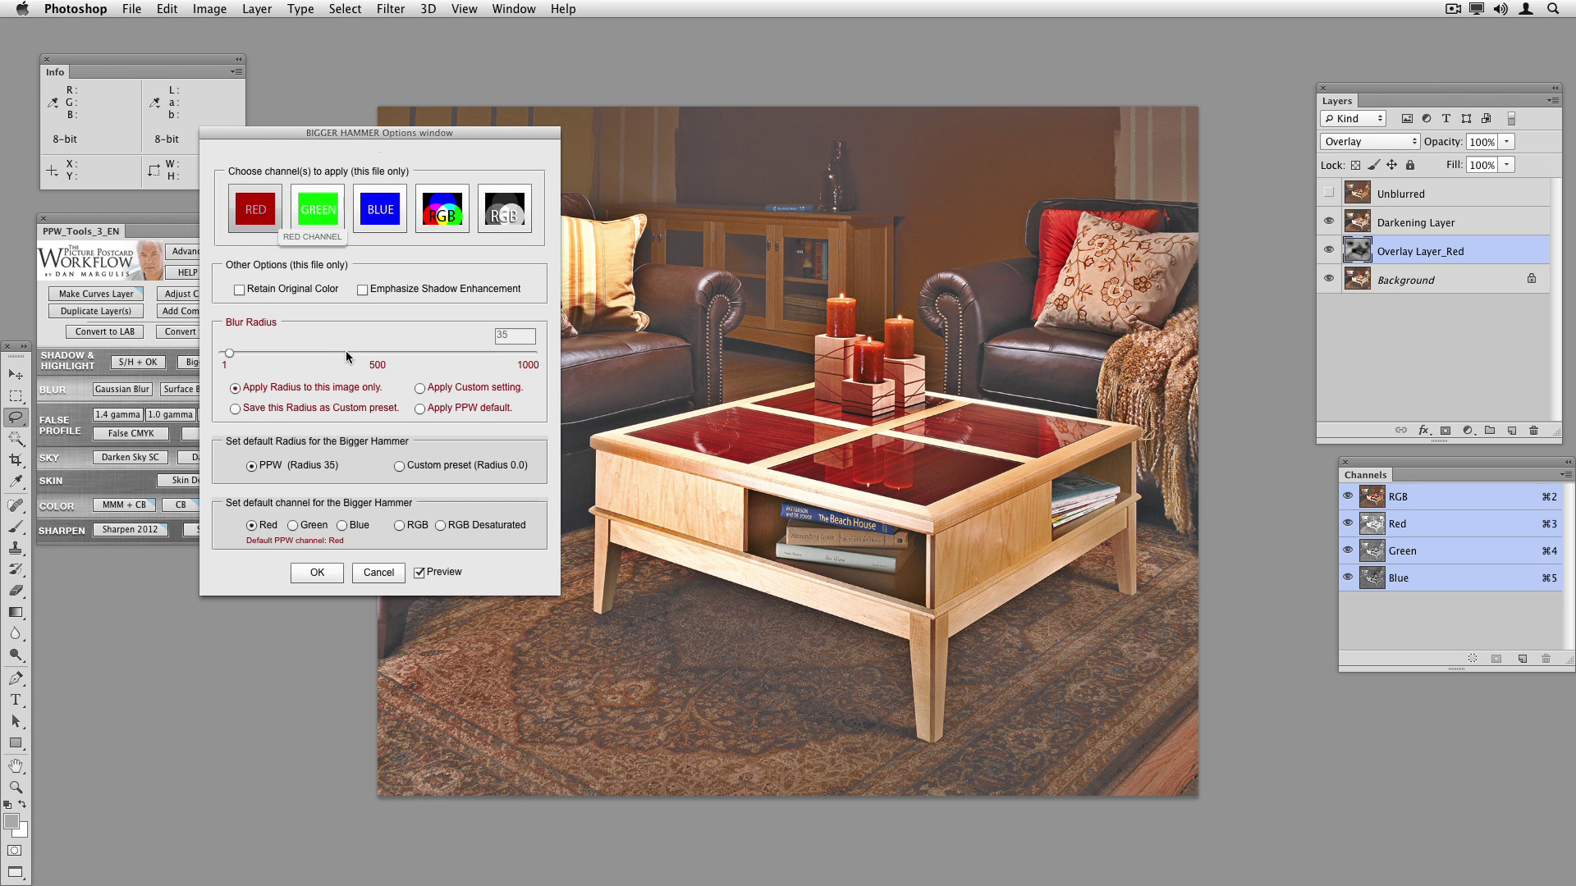
Step: Try different blur radii for the table photo's overlay, set the radius to 22.0 and apply Bigger Hammer
left_click_drag(229, 352, 233, 353)
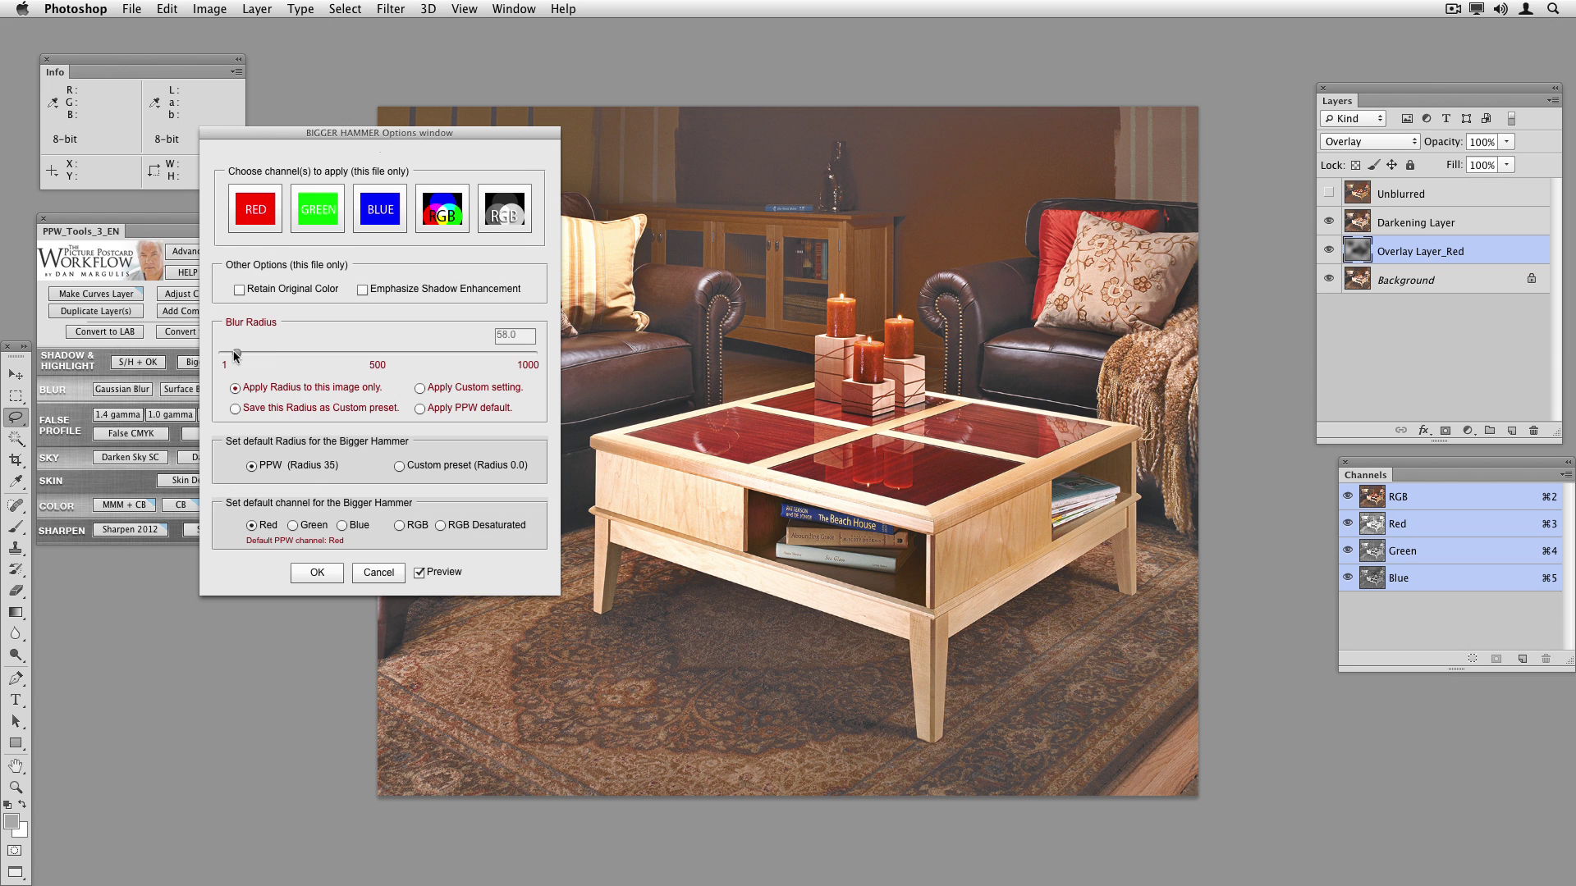
left_click_drag(233, 353, 222, 354)
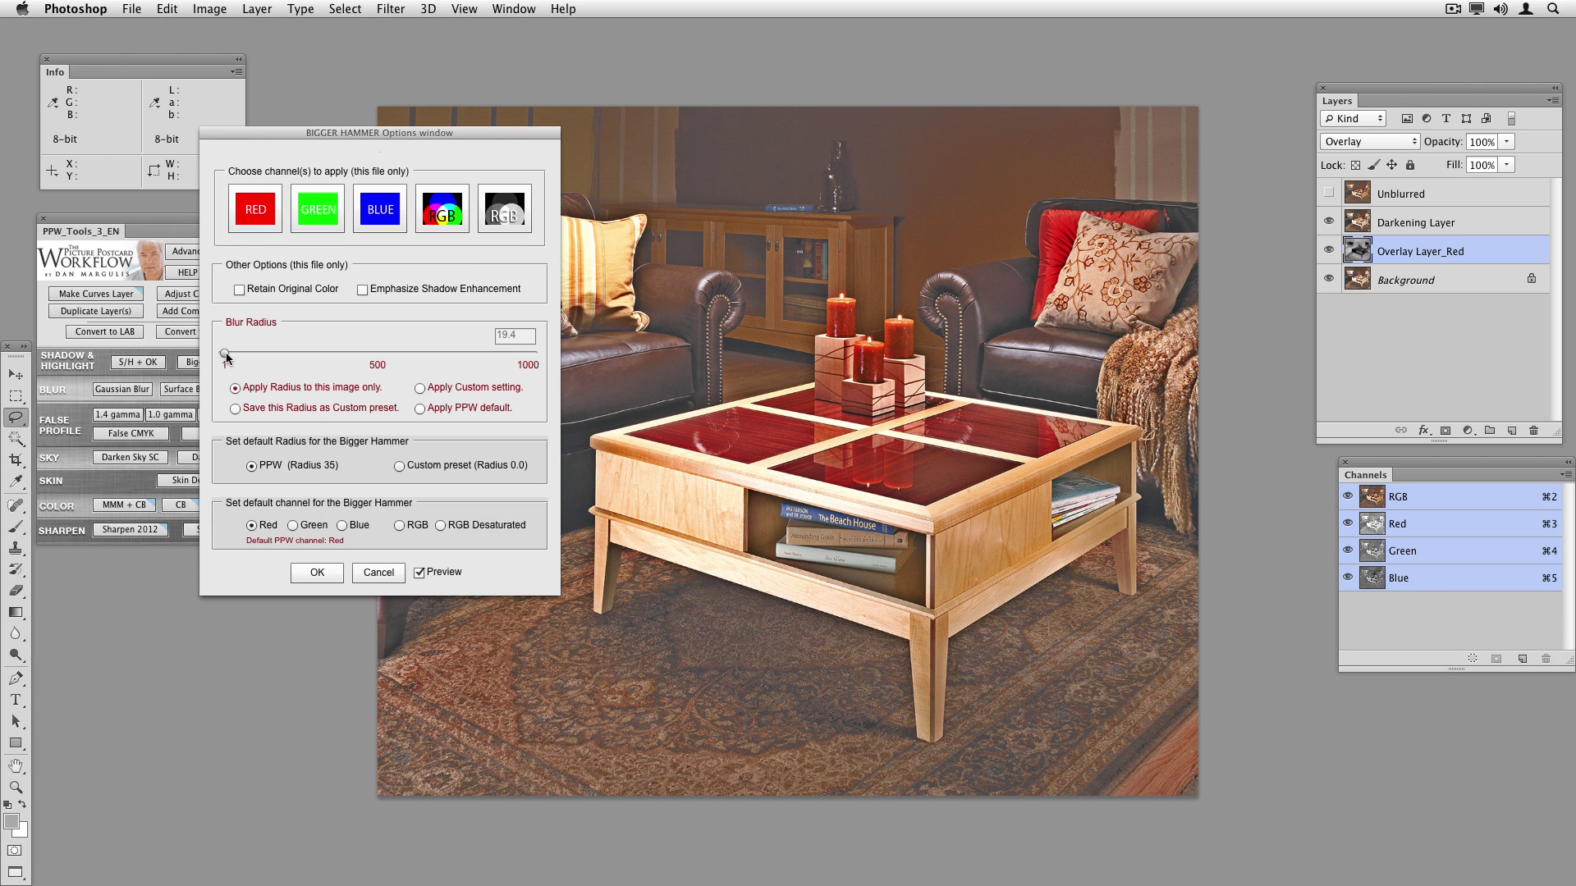
left_click(664, 500)
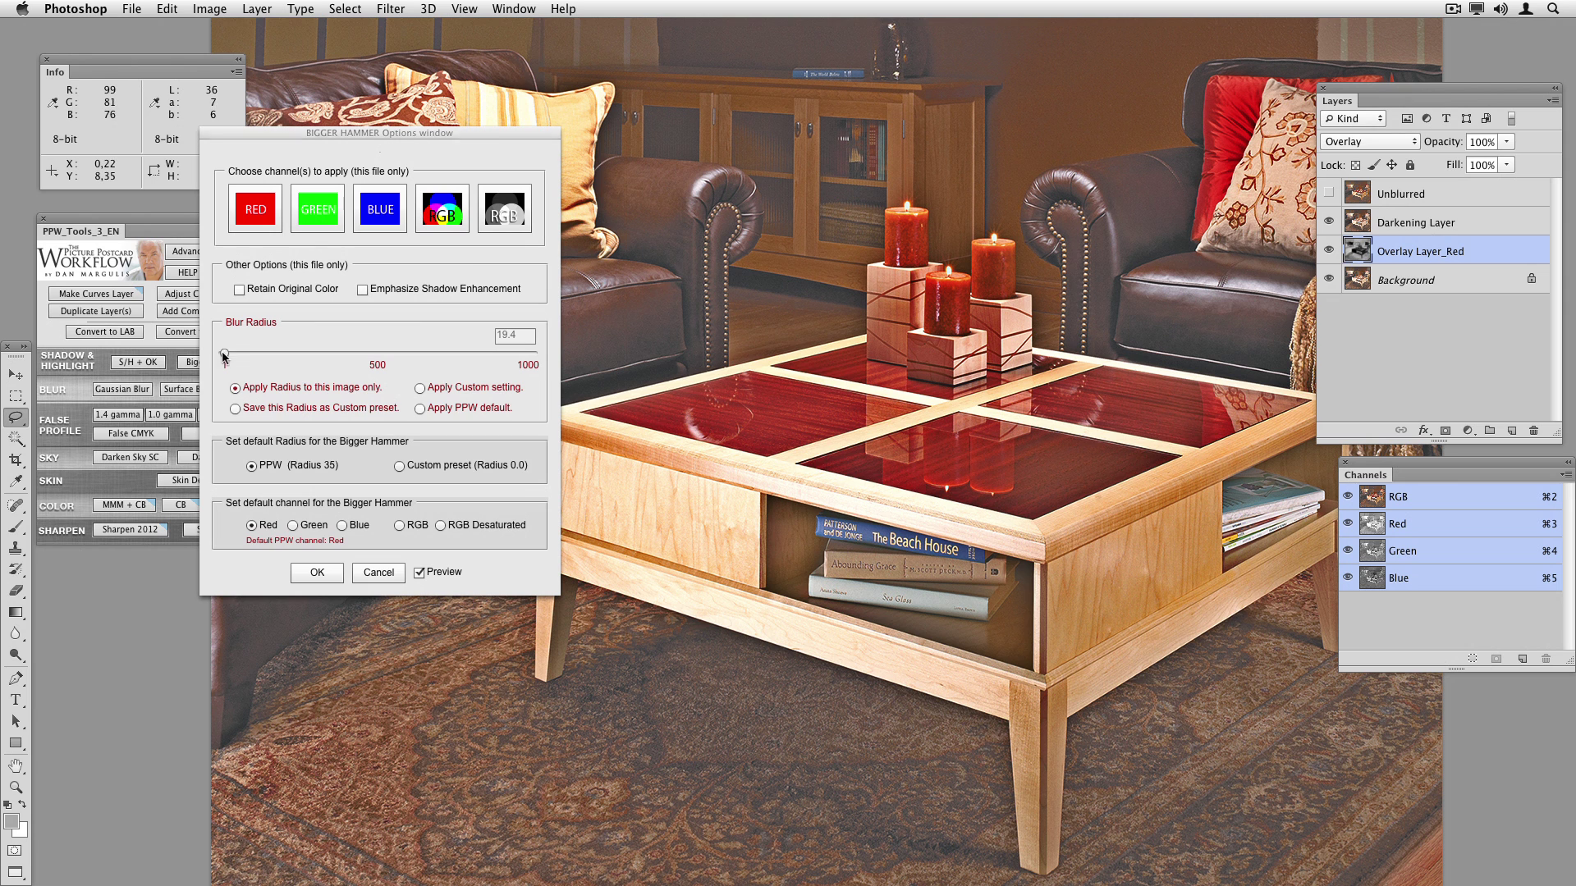
left_click_drag(223, 354, 232, 355)
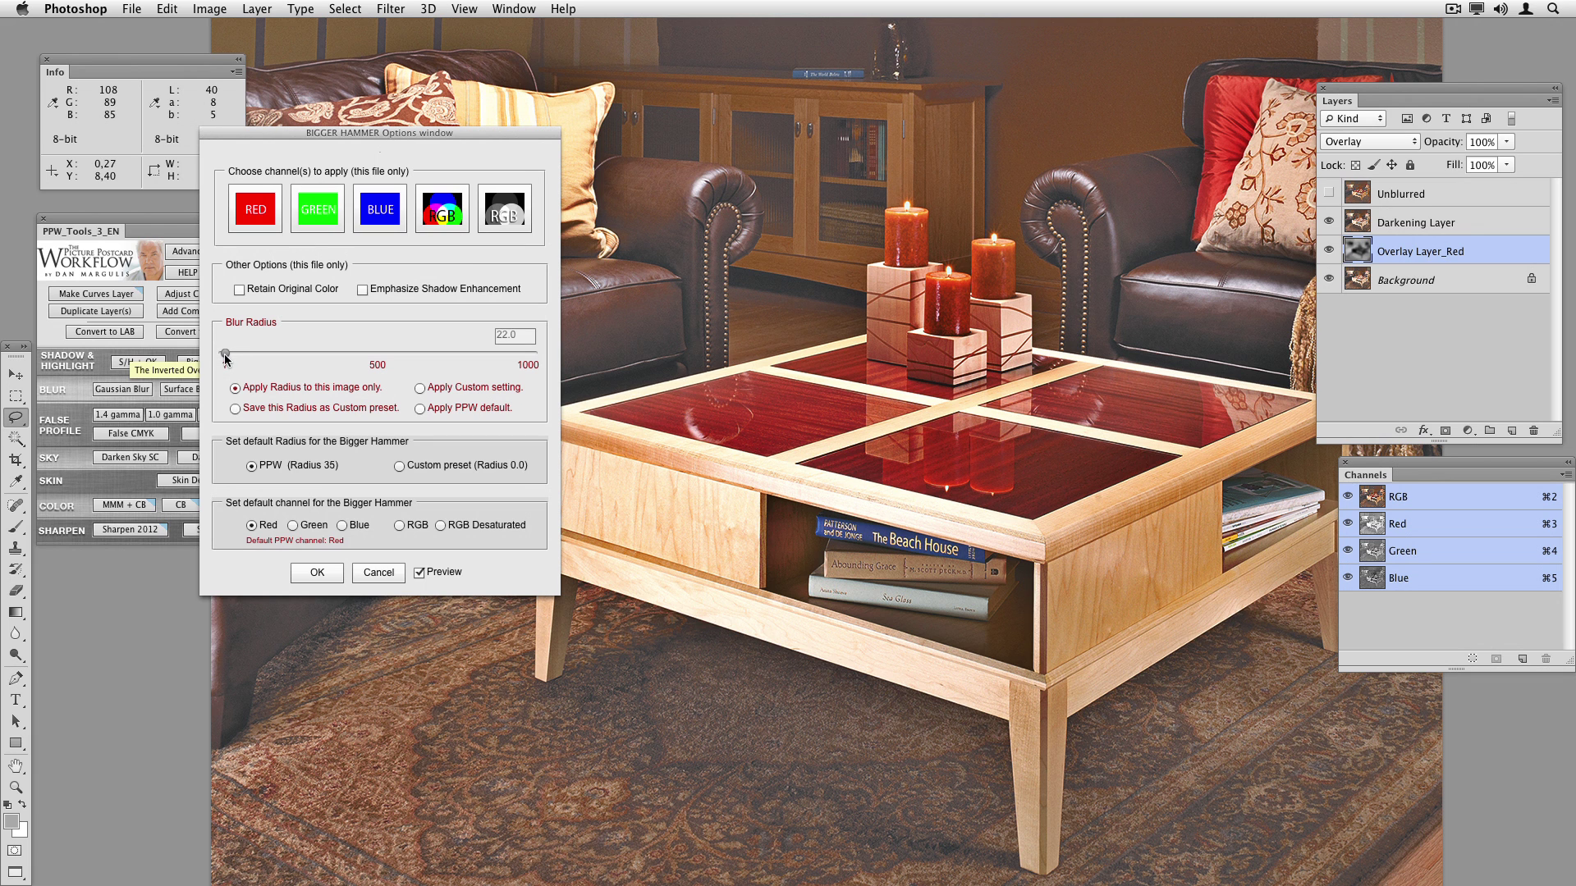
left_click(318, 572)
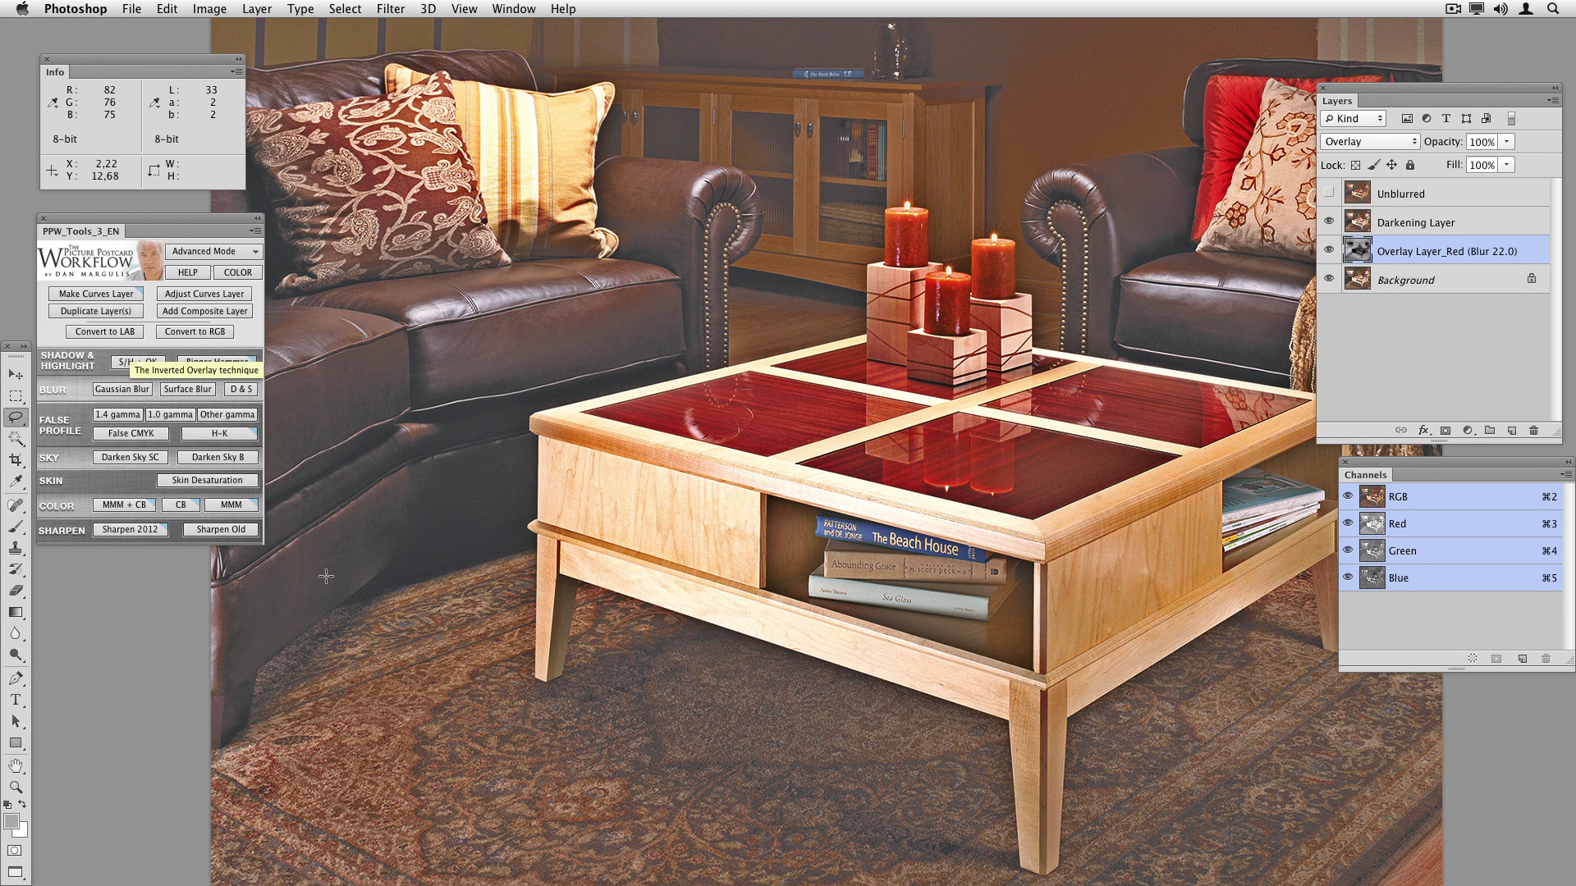
Step: Compare the table's wood grain with the red overlay layer hidden and shown, and close the photo without saving
left_click(1329, 251)
left_click(1329, 250)
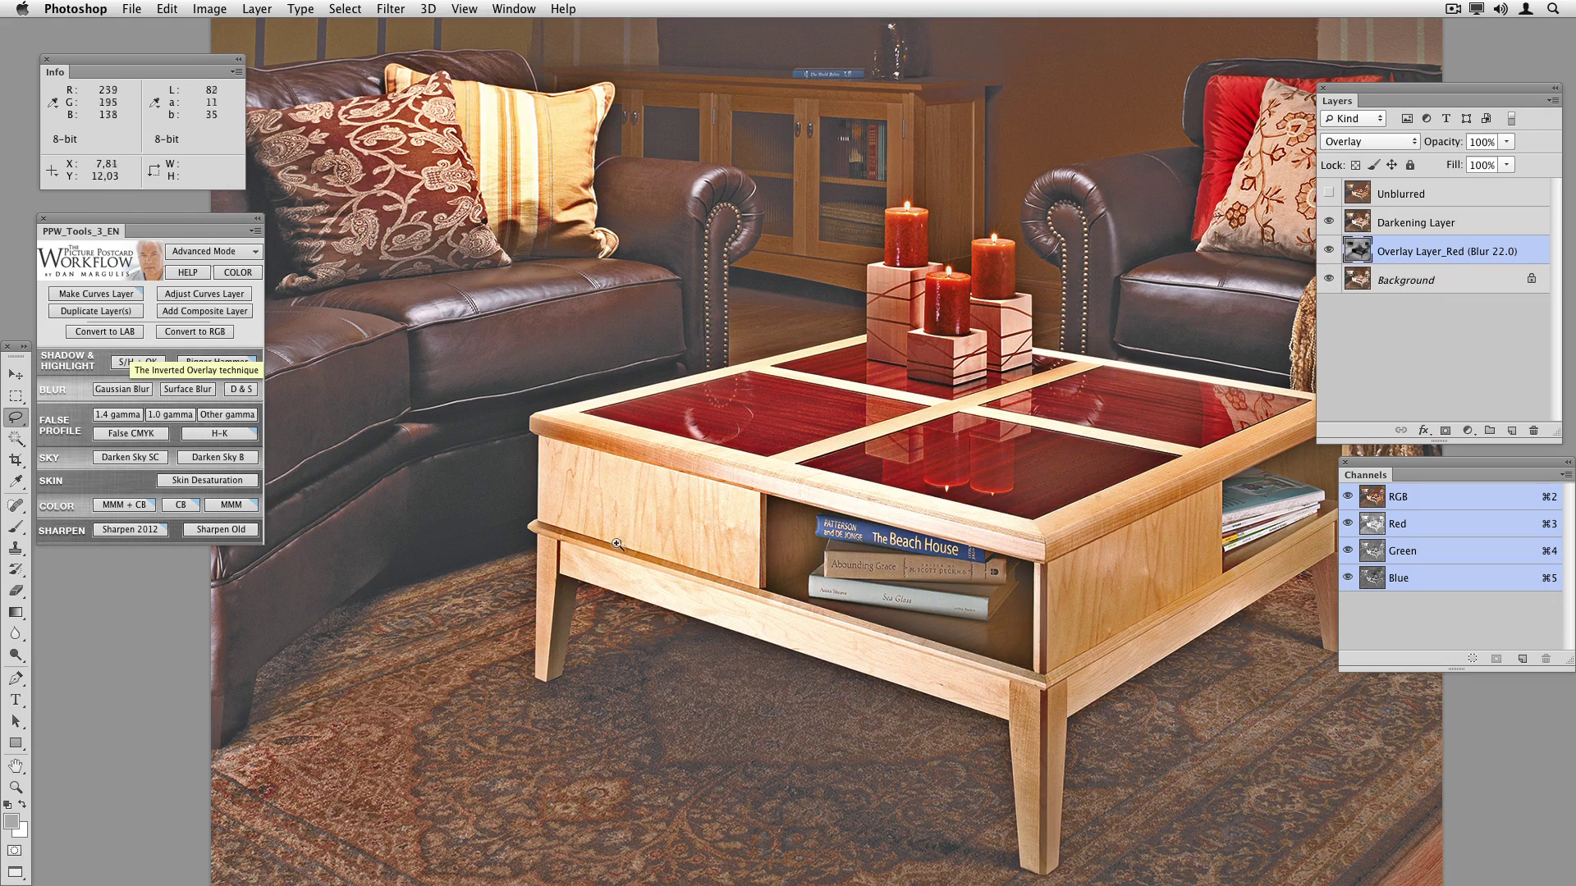
left_click(617, 543)
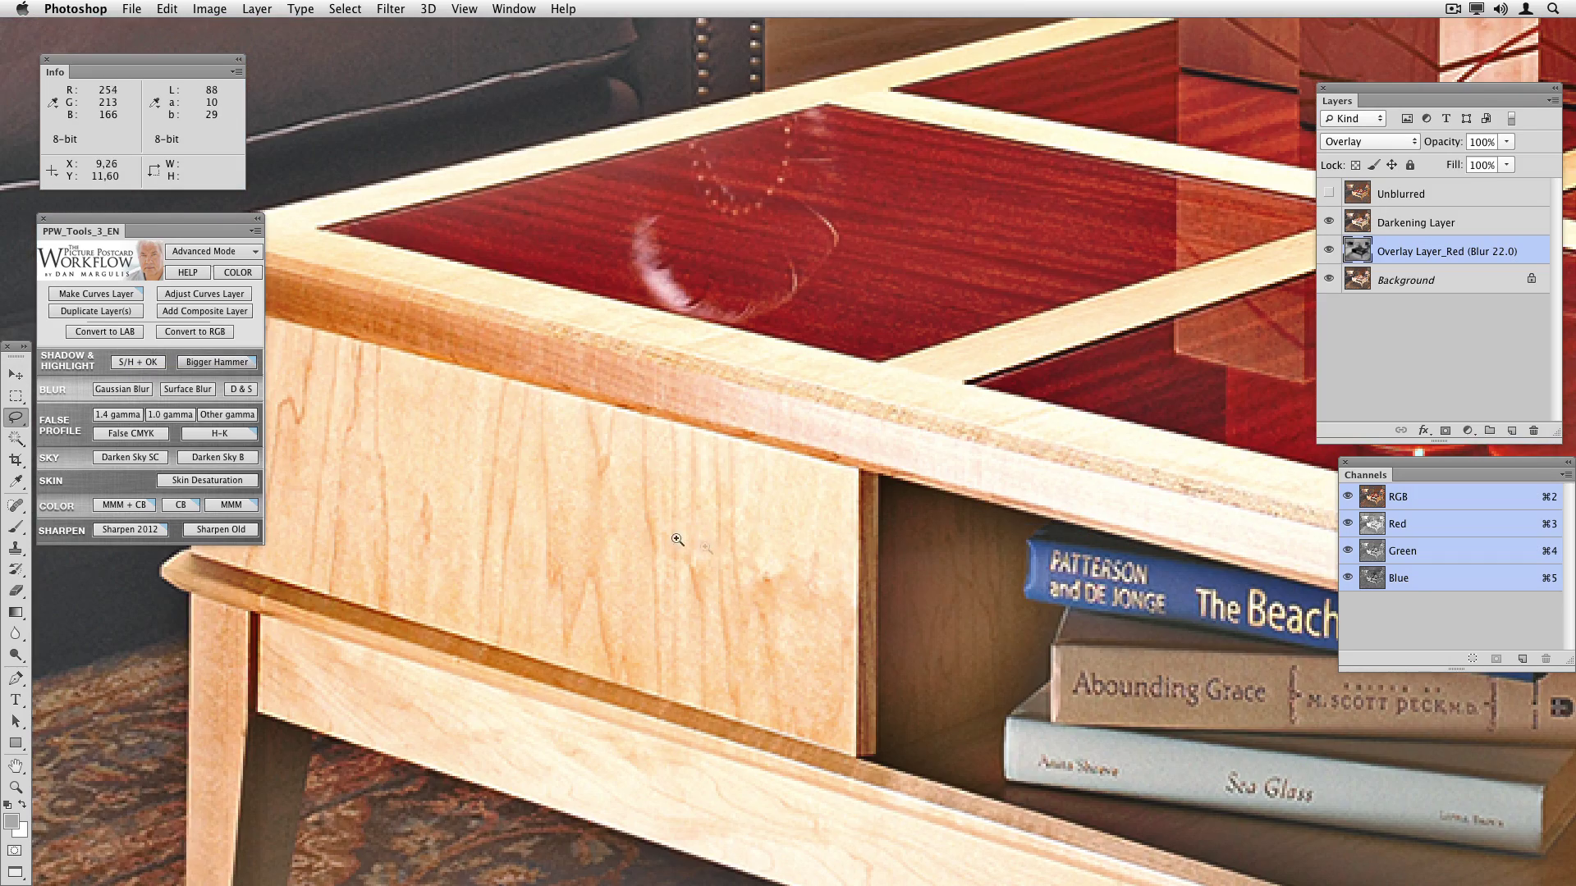
left_click(1328, 251)
left_click(1329, 251)
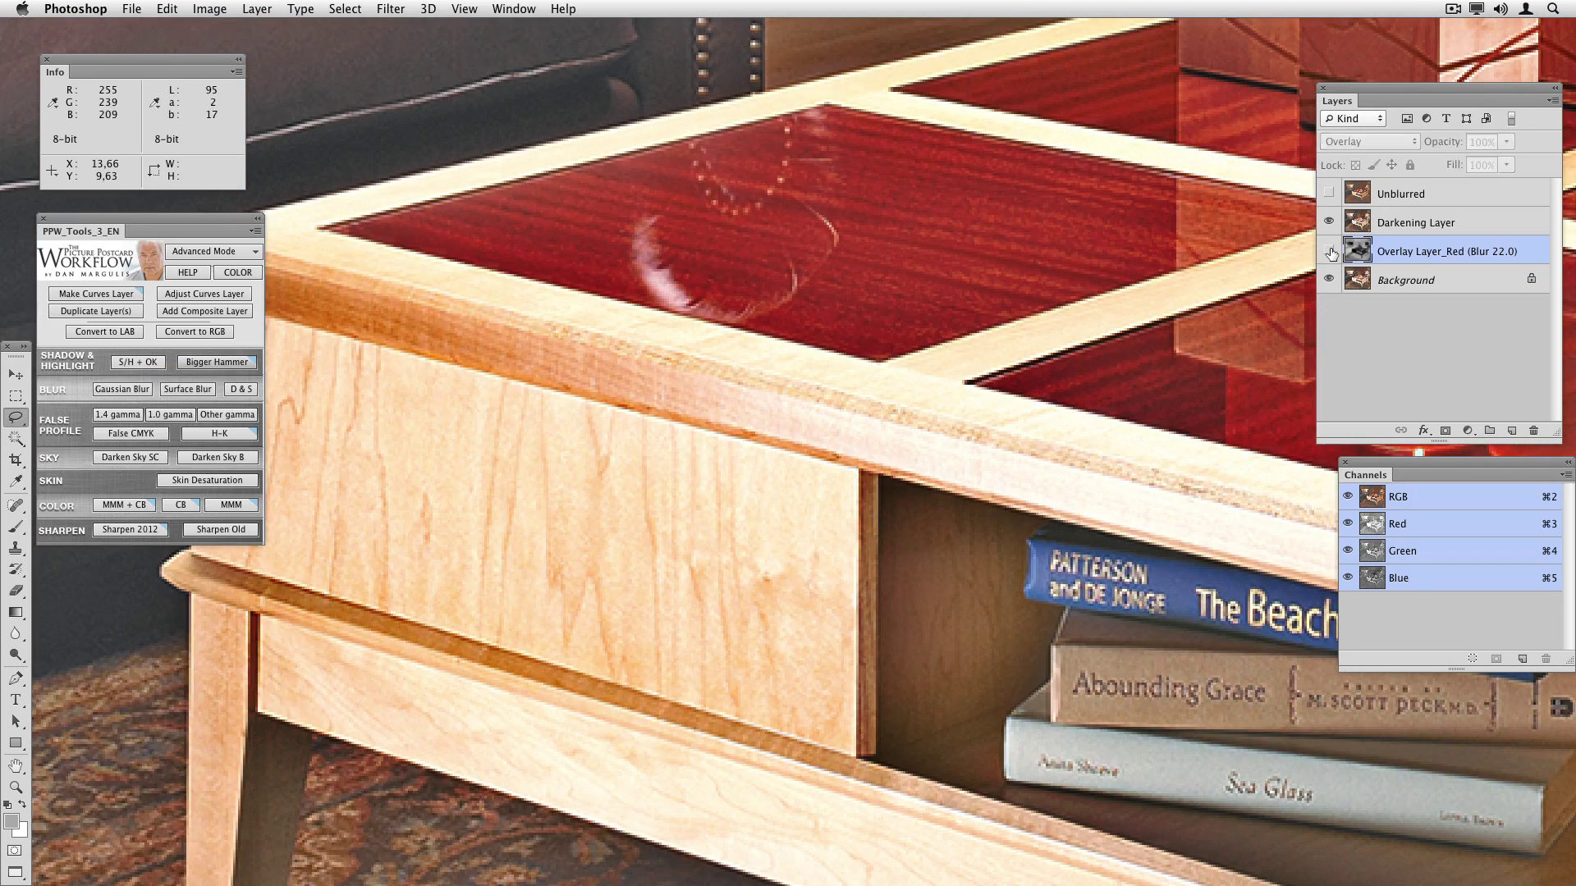
left_click(1329, 251)
left_click(1327, 252)
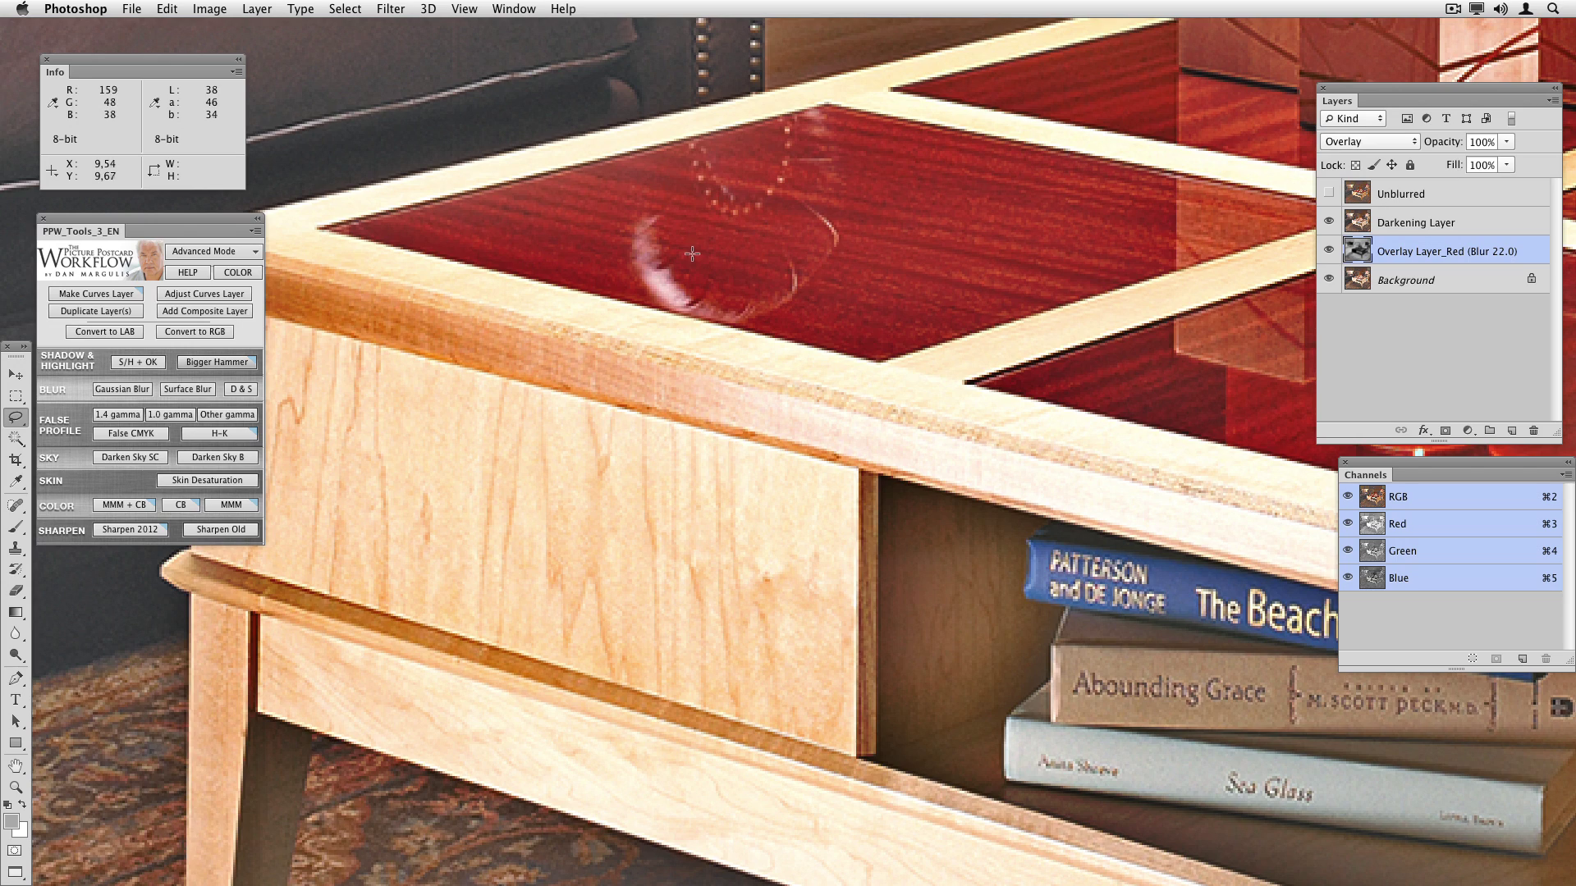
left_click(907, 384, "alt")
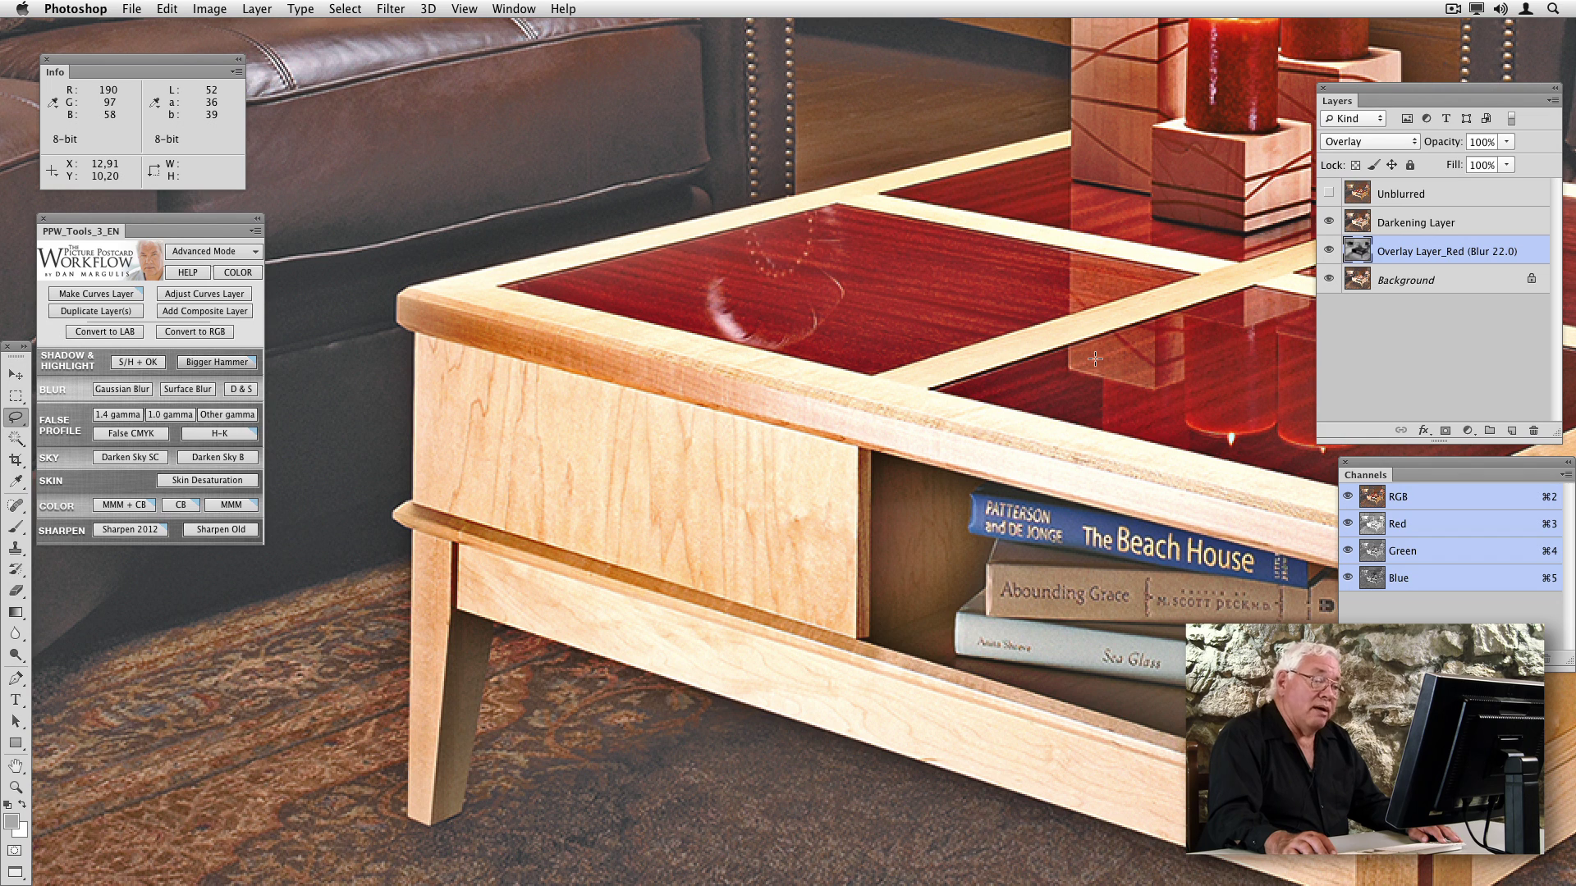
key("super+w")
key("super+d")
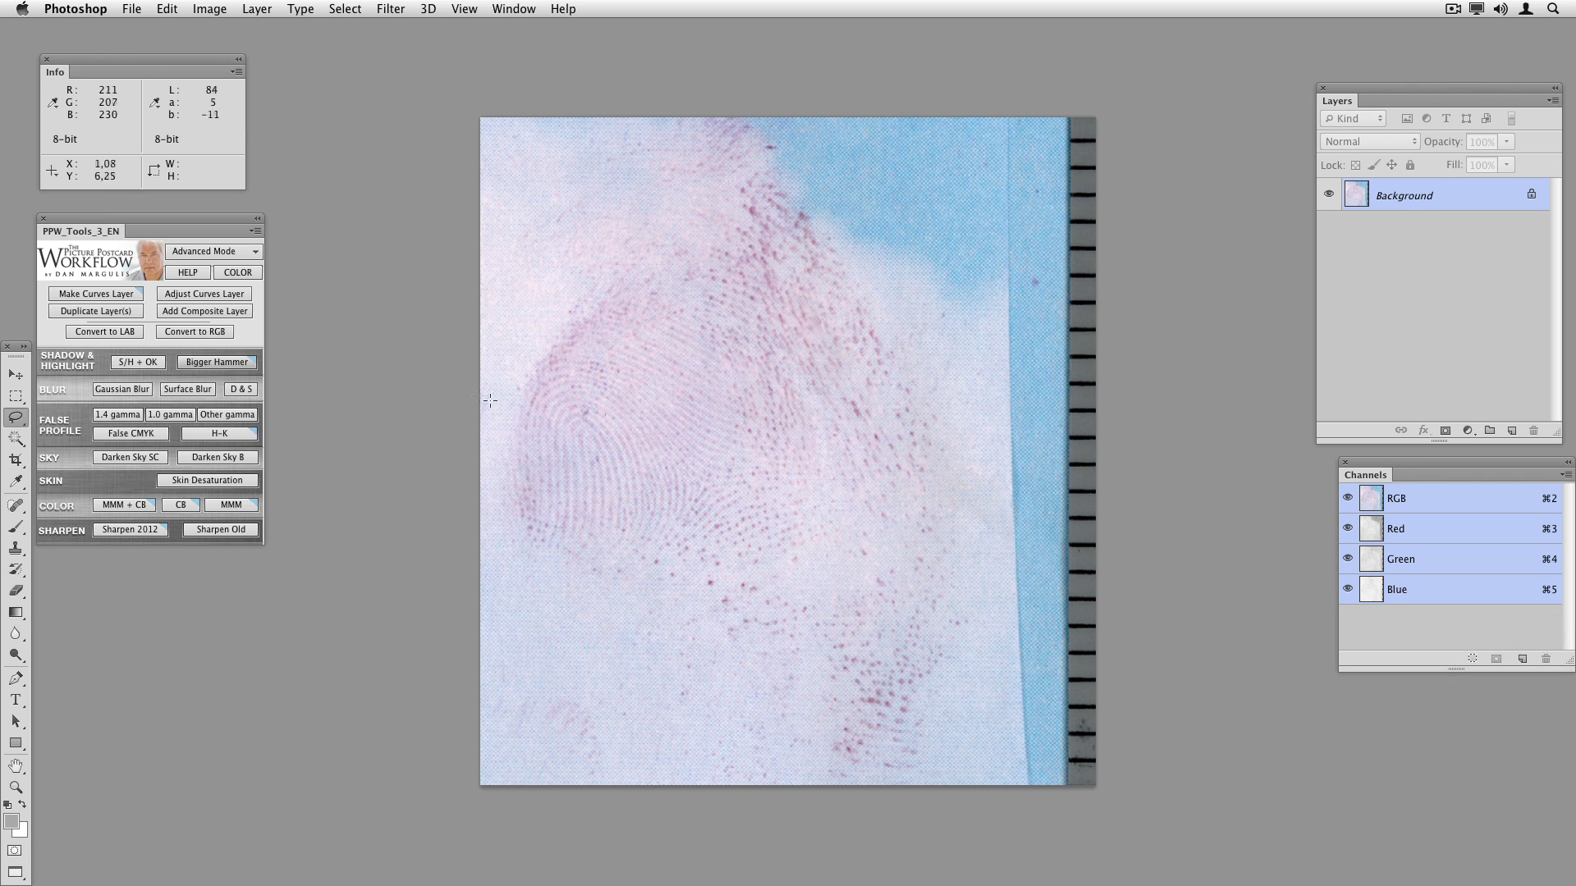
Step: Run Bigger Hammer on the fingerprint image, previewing the Green, Blue and RGB channels before choosing the Red channel
left_click(242, 362)
left_click(243, 361)
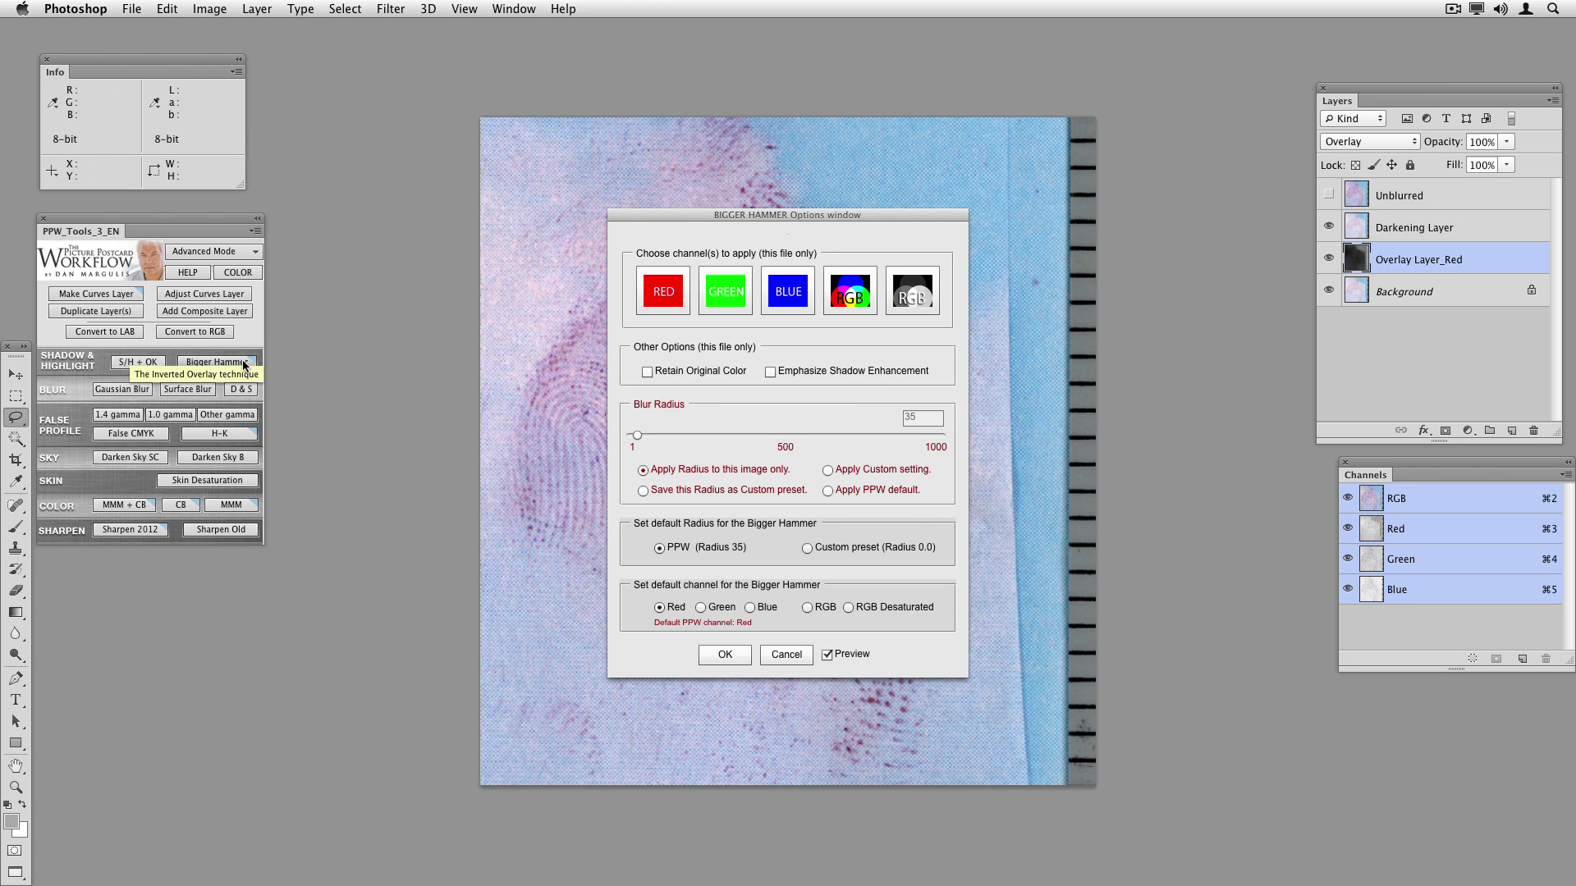
left_click_drag(886, 218, 1246, 189)
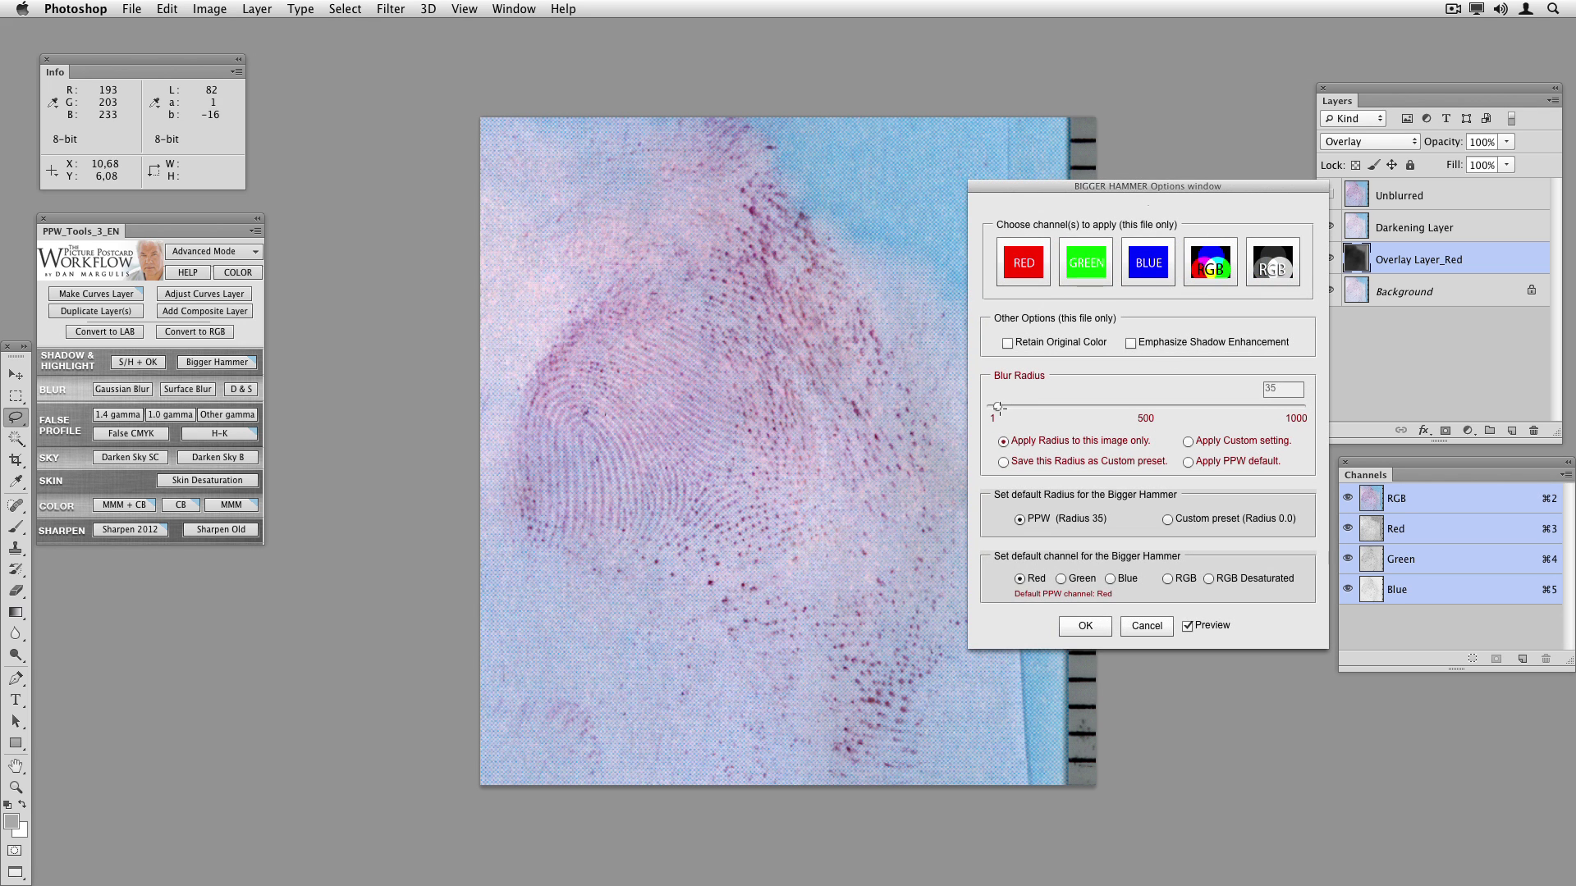
left_click(1080, 282)
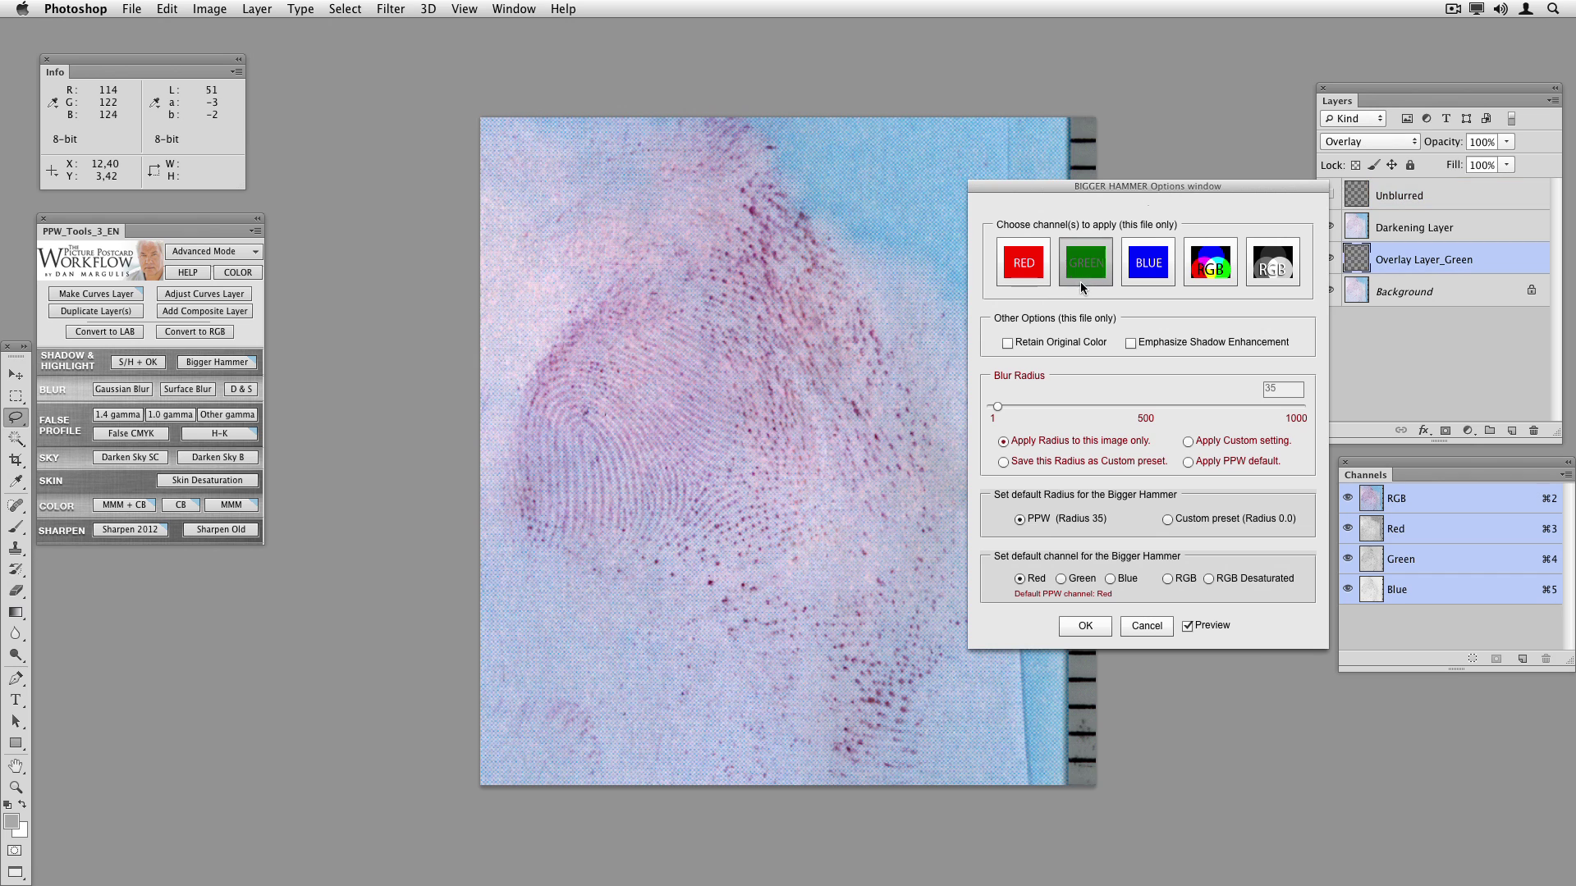
left_click(1143, 269)
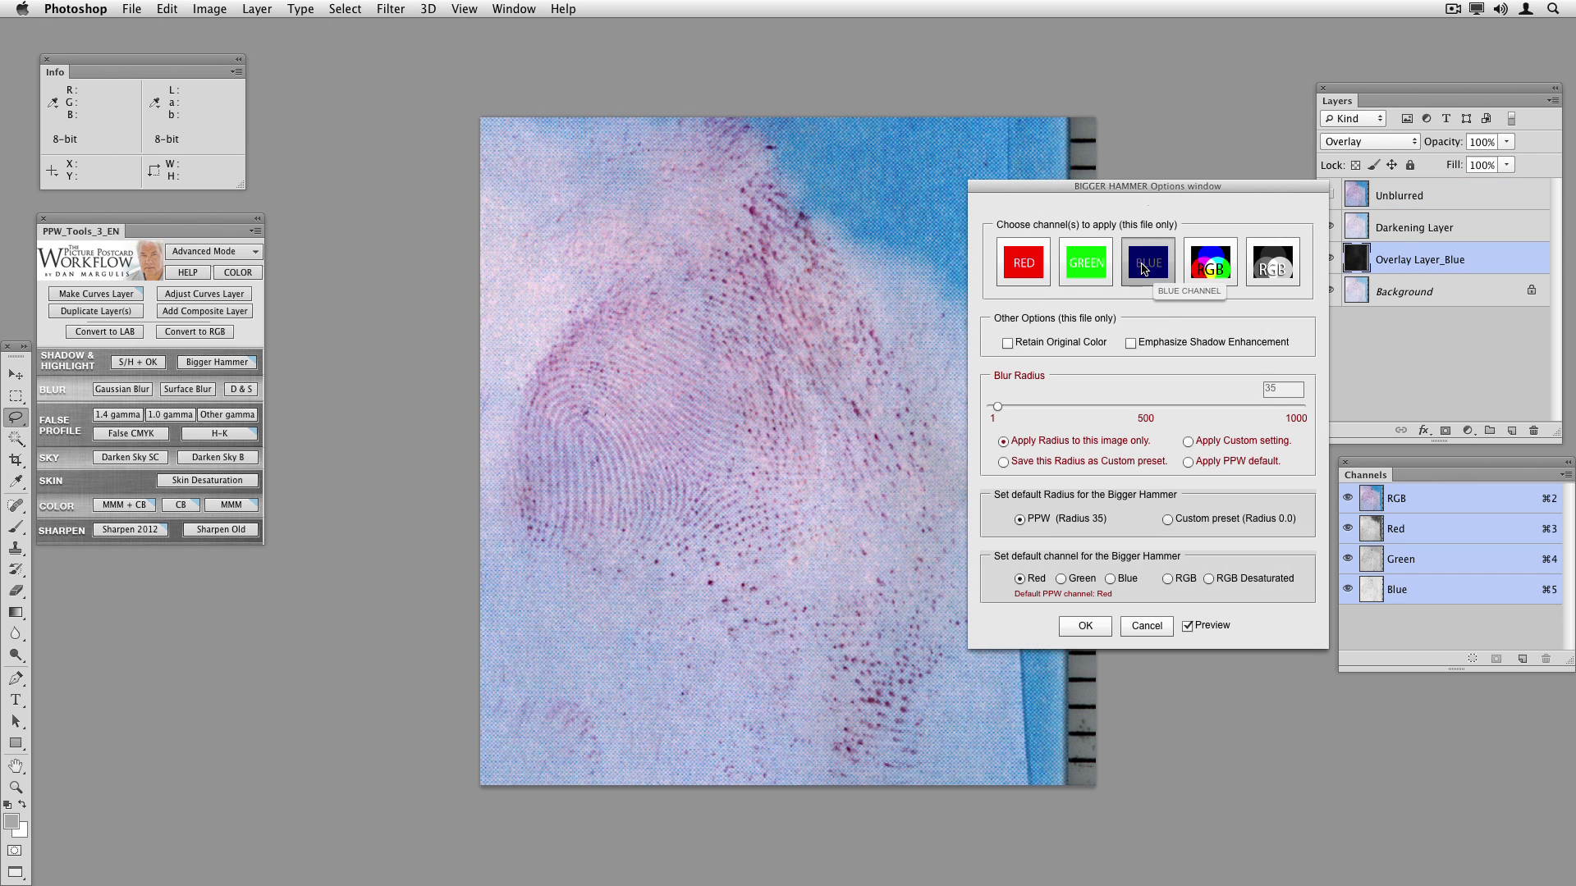
left_click(1208, 270)
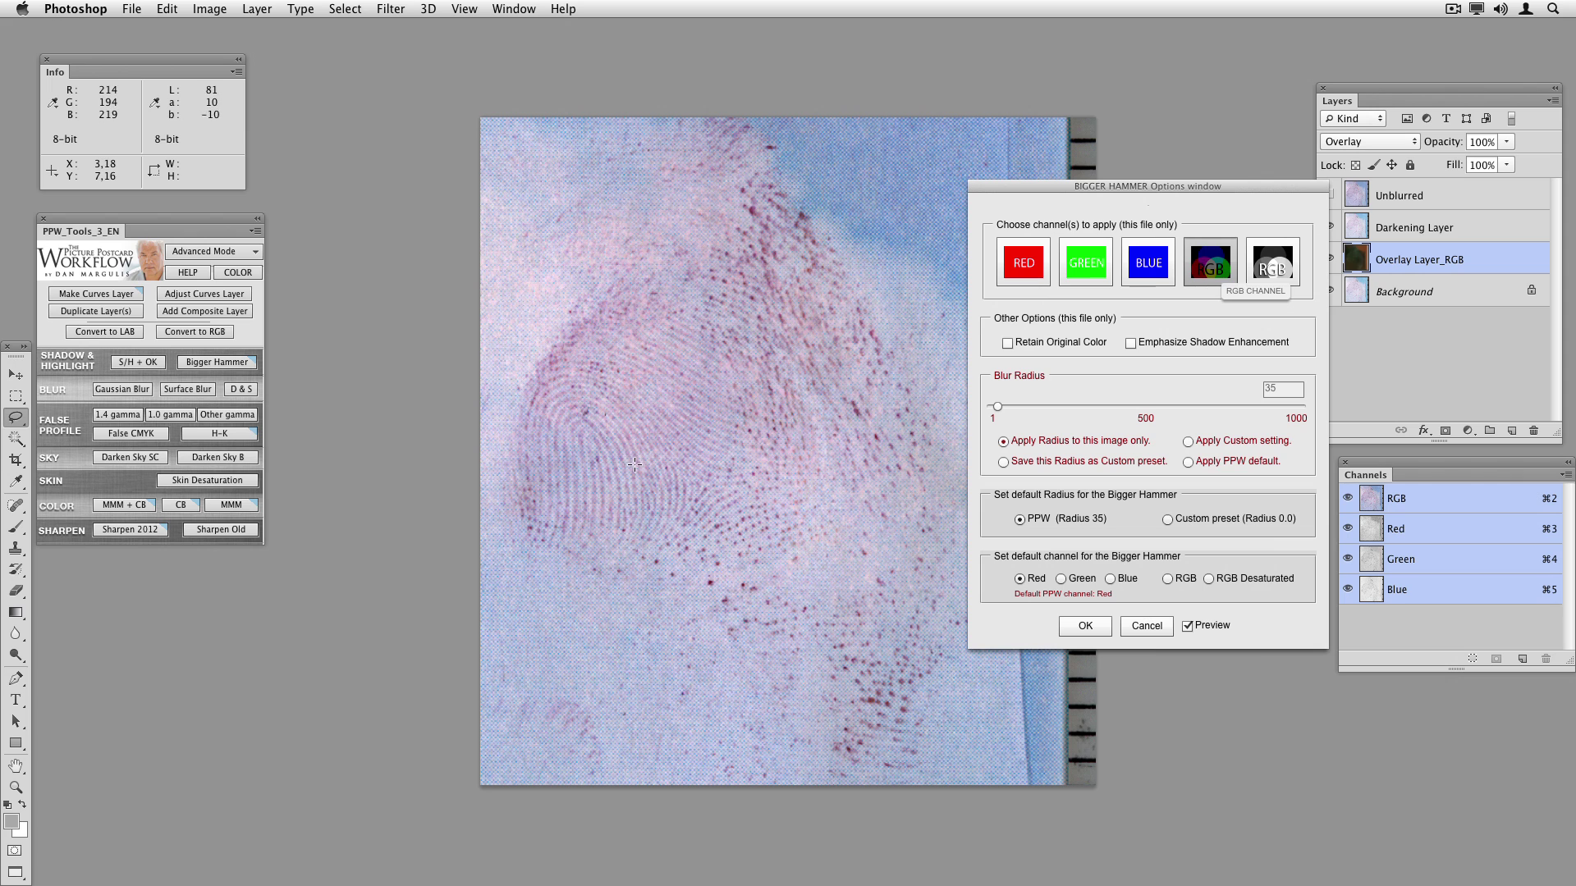
left_click(1017, 273)
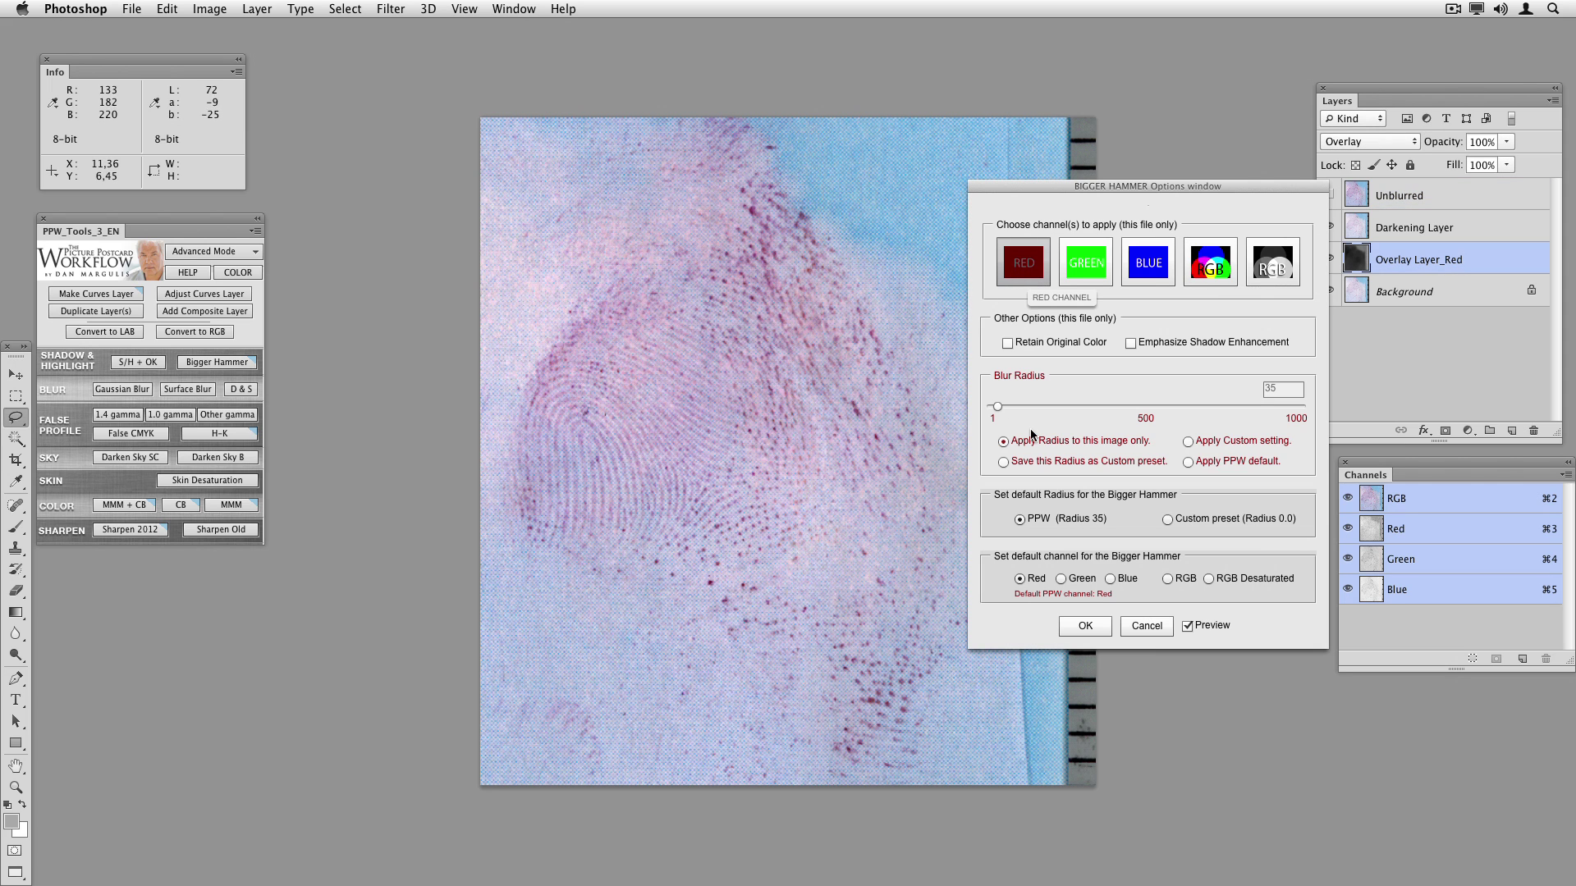
Step: Try large and small blur radii for the fingerprint's overlay, set the radius to 22.0 and apply Bigger Hammer
left_click_drag(999, 407, 1023, 404)
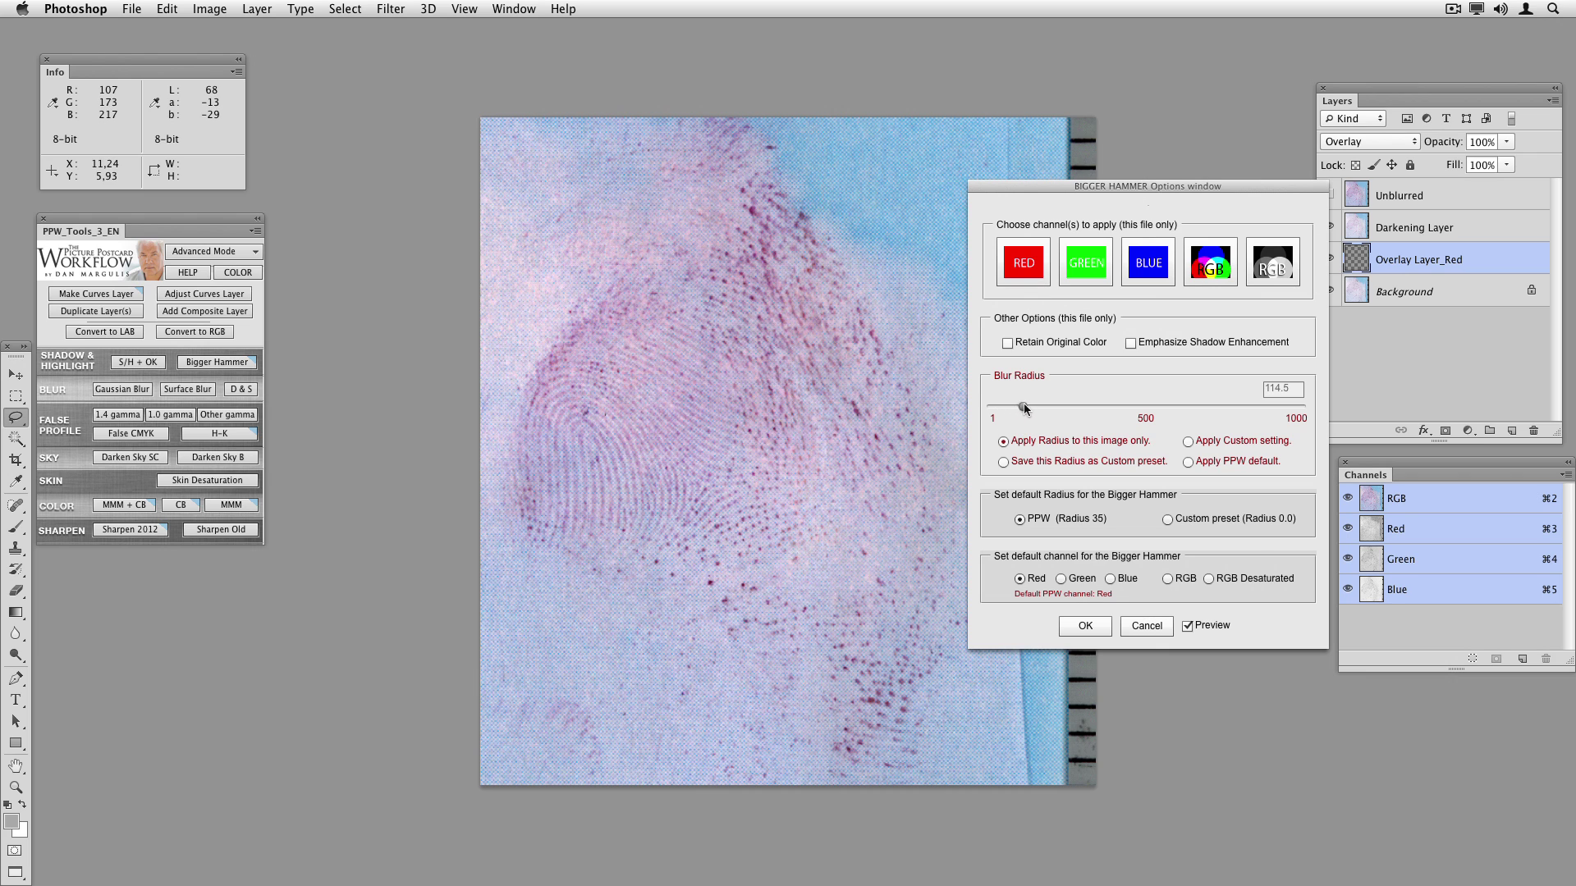
left_click_drag(1021, 405, 992, 408)
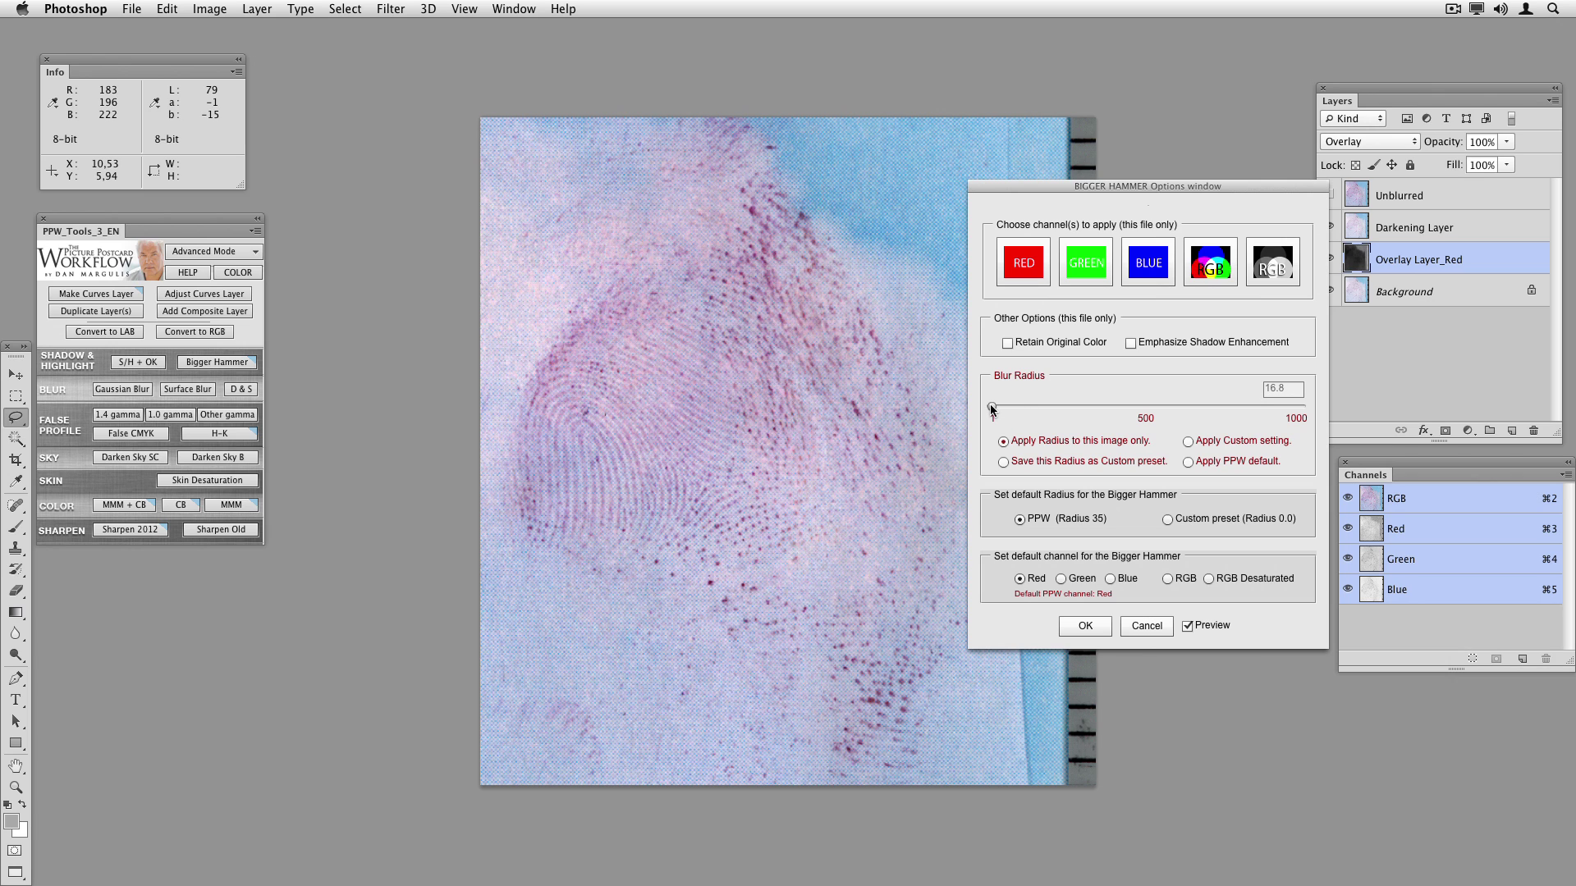
left_click_drag(990, 408, 994, 408)
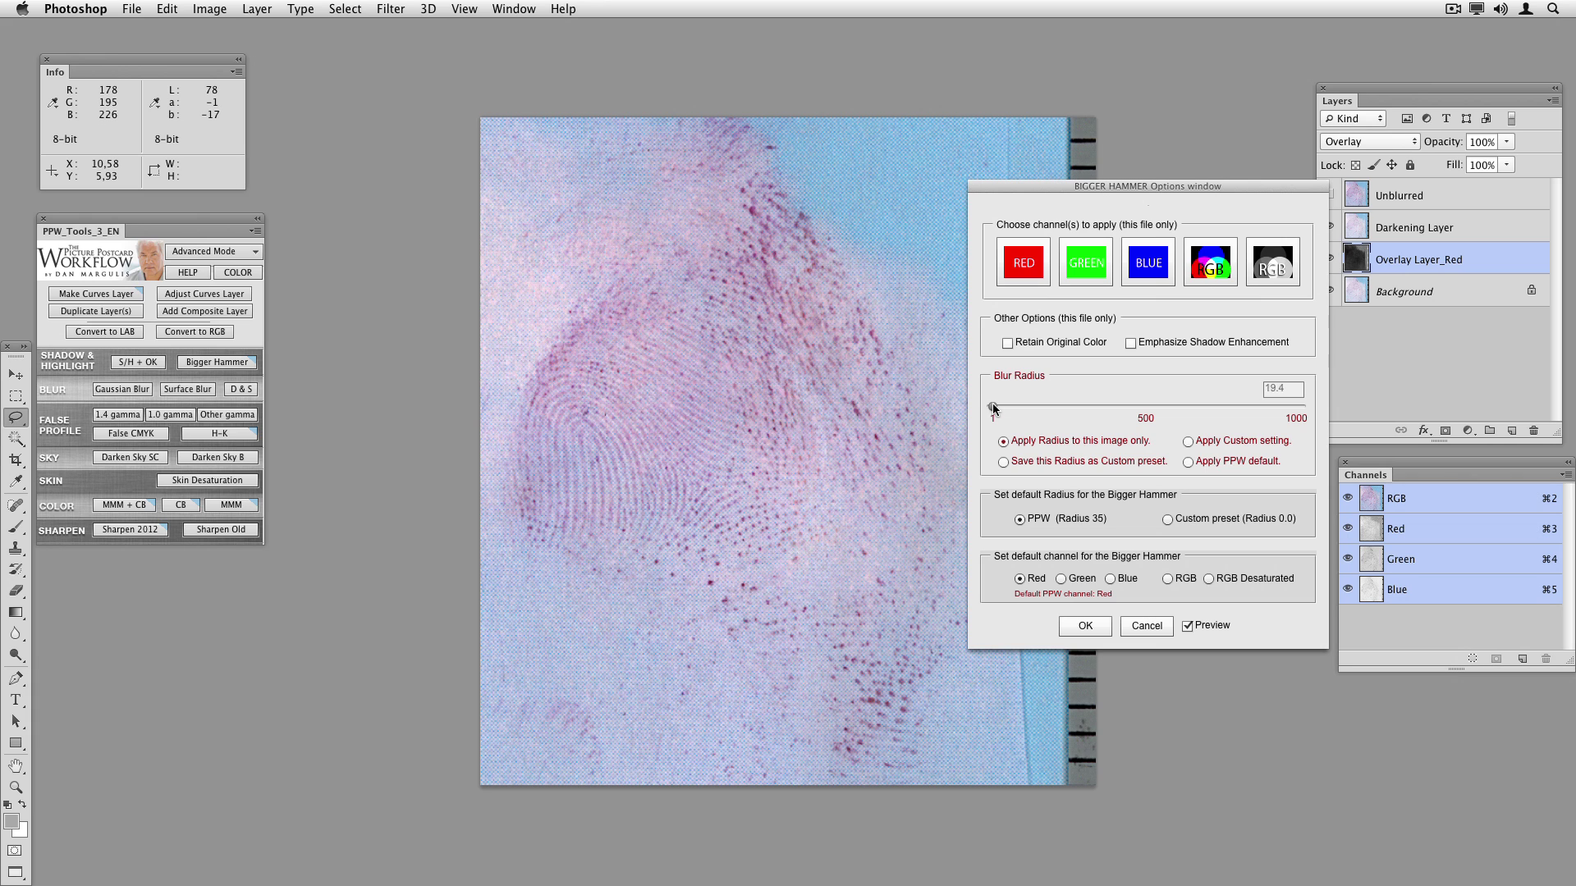
left_click(1086, 628)
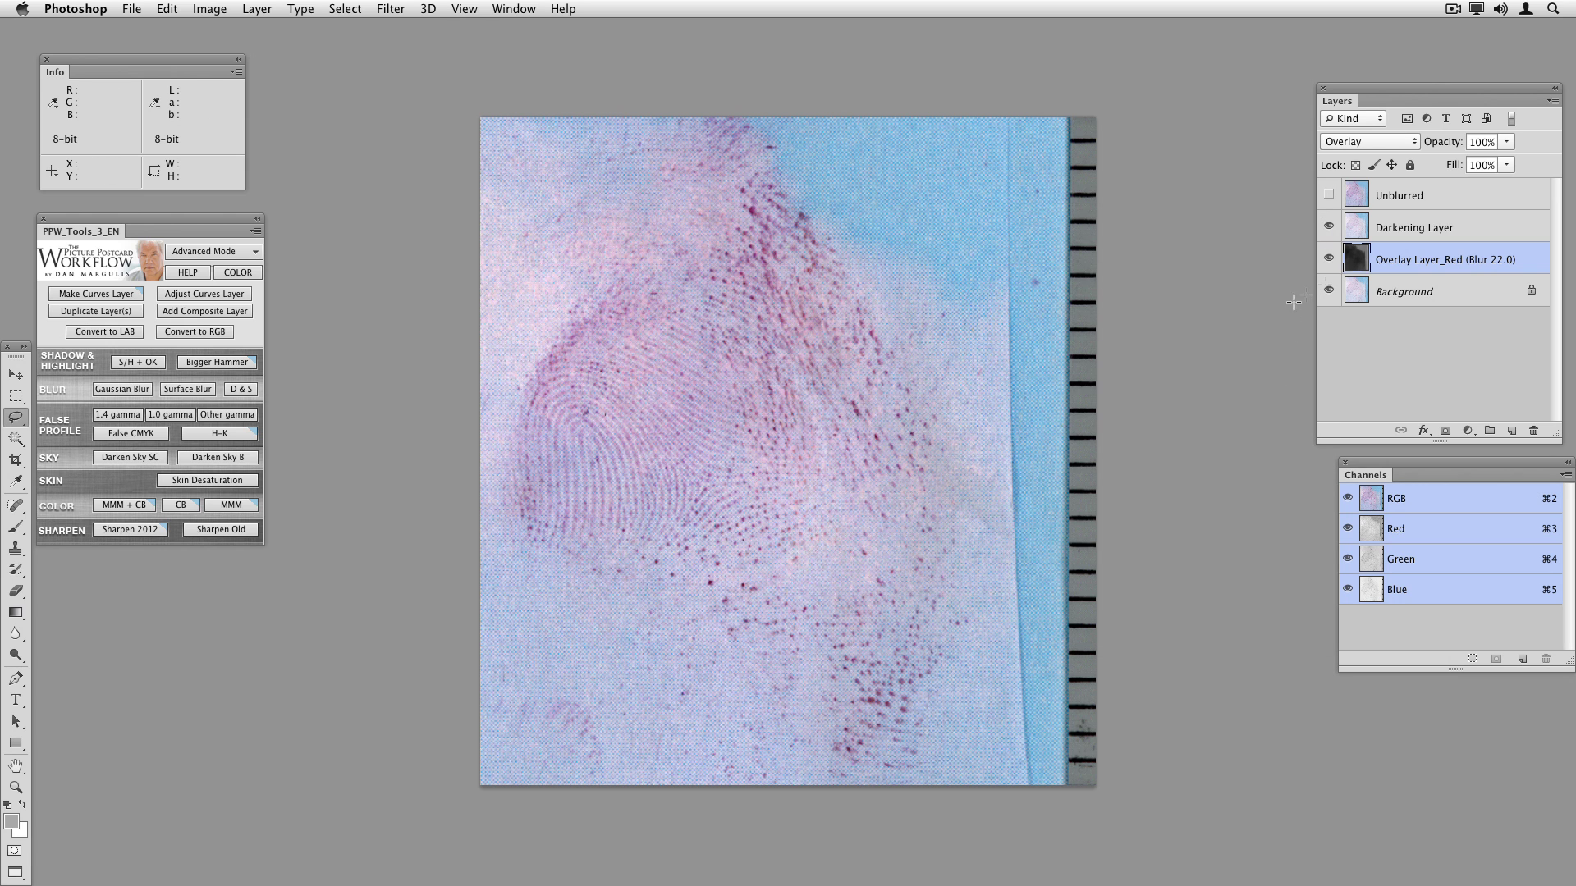
Step: Compare the fingerprint with the red overlay layer hidden and shown, and raise the Darkening Layer's opacity to 100%
left_click(1330, 259)
left_click(1330, 259)
left_click(1504, 234)
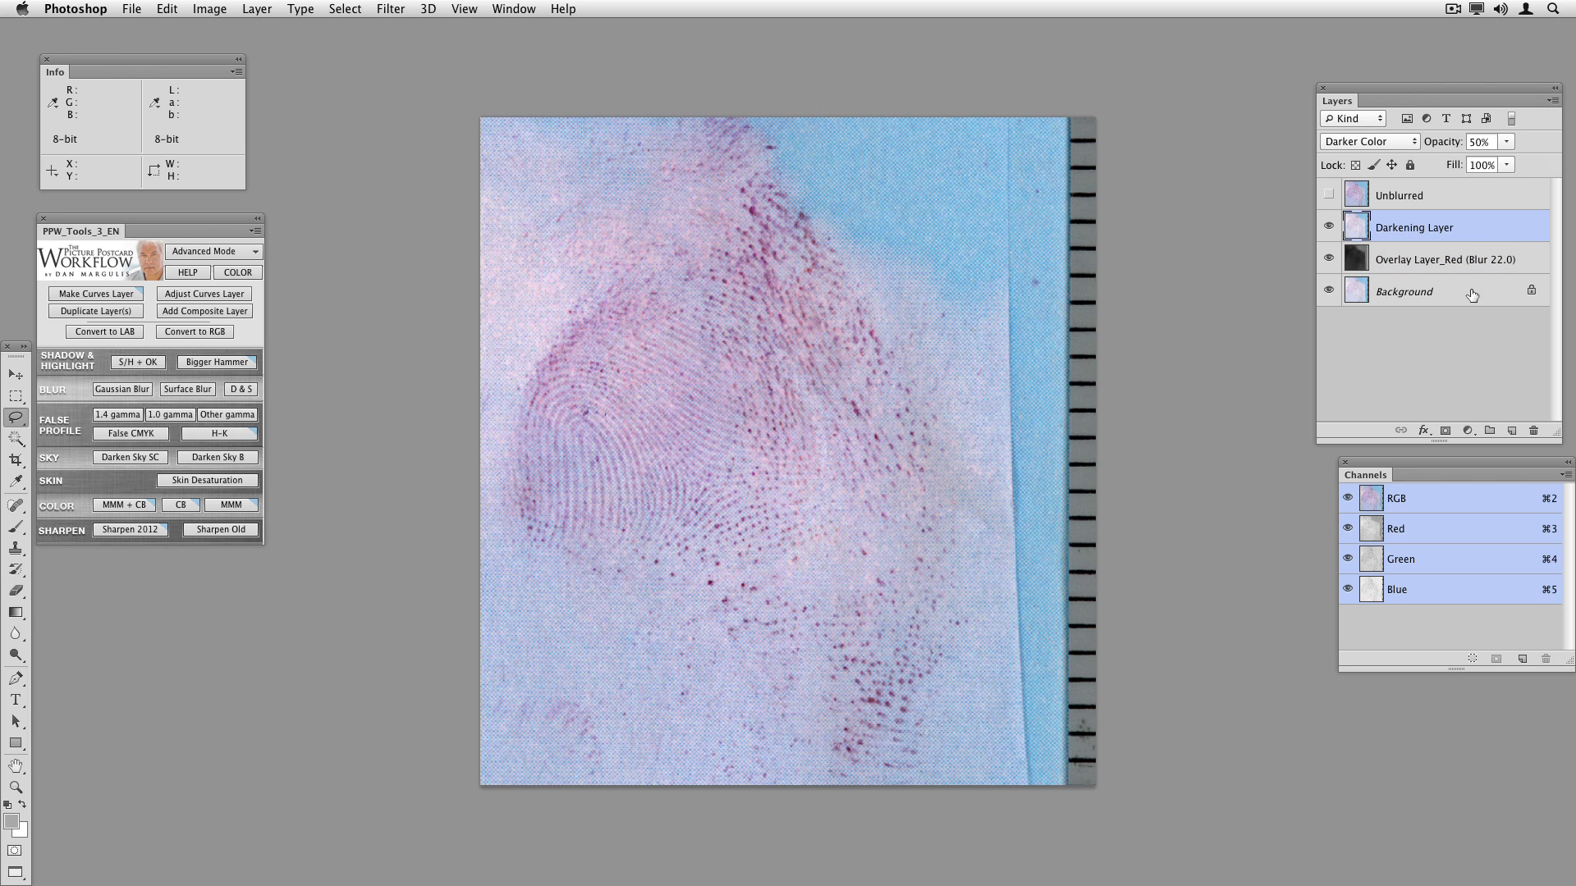
left_click_drag(1448, 142, 1524, 146)
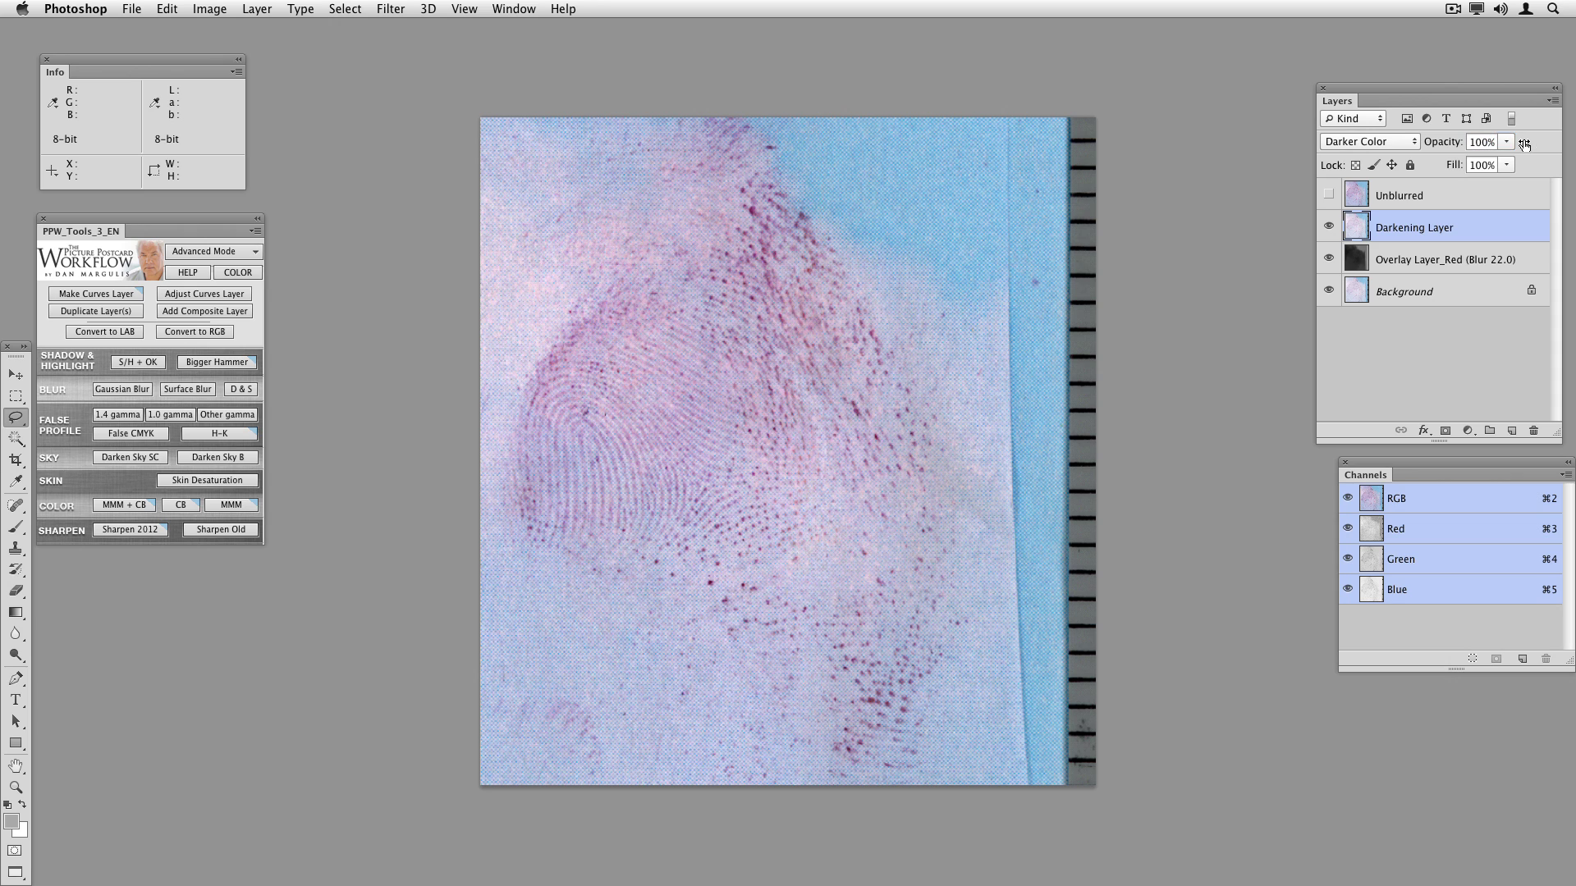
Step: Add a curves layer above the Unblurred layer, with the RGB light endpoint at input 25, output 0 and a point at input 69, output 72
left_click(1505, 205)
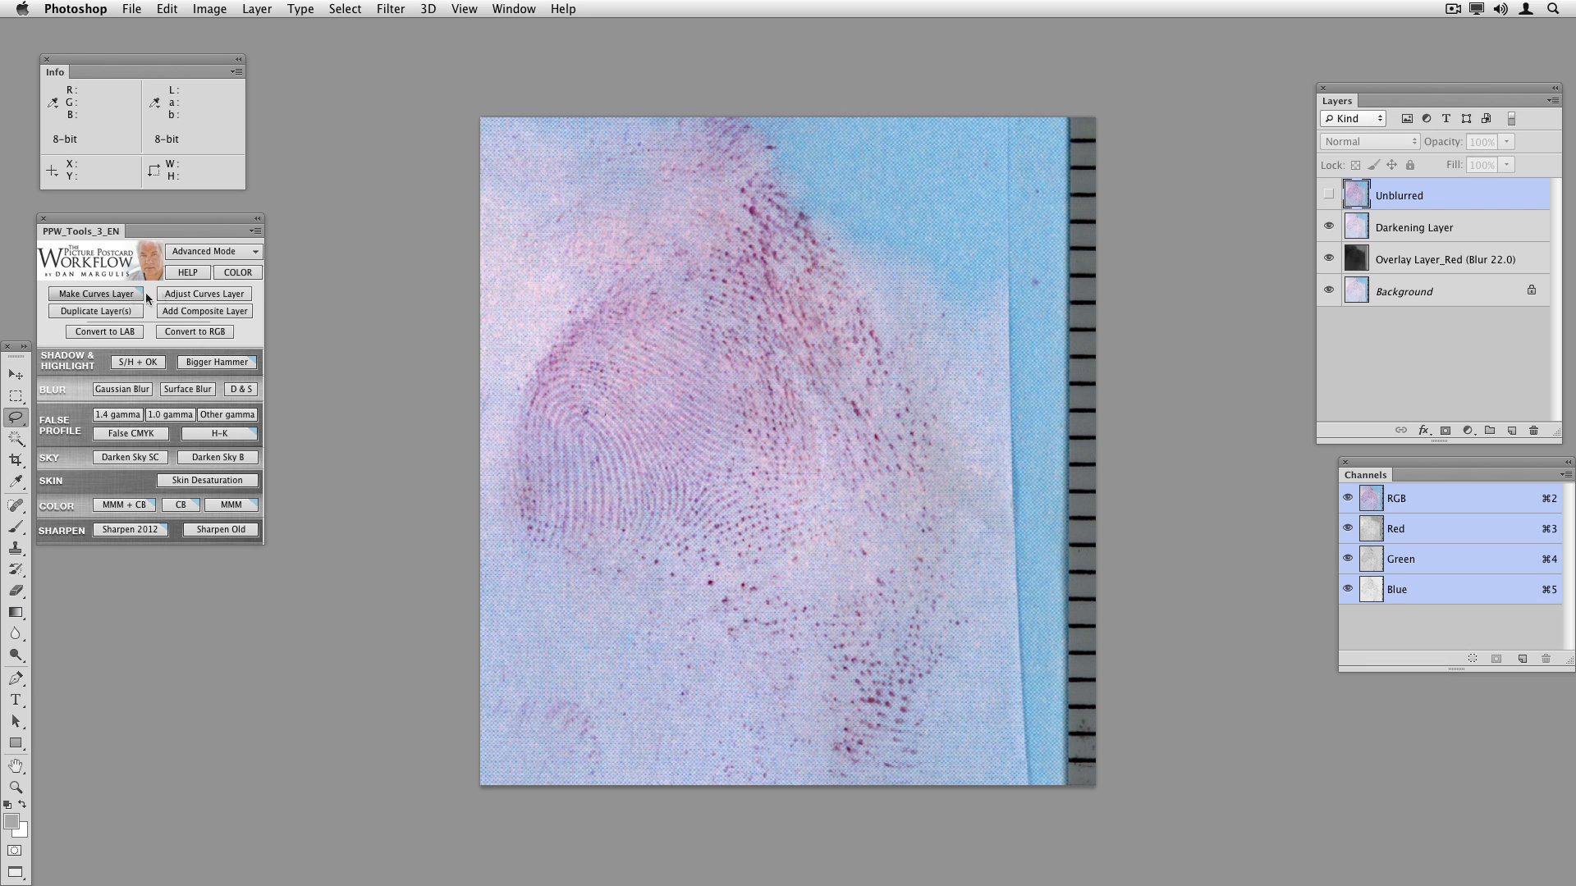
left_click(166, 295)
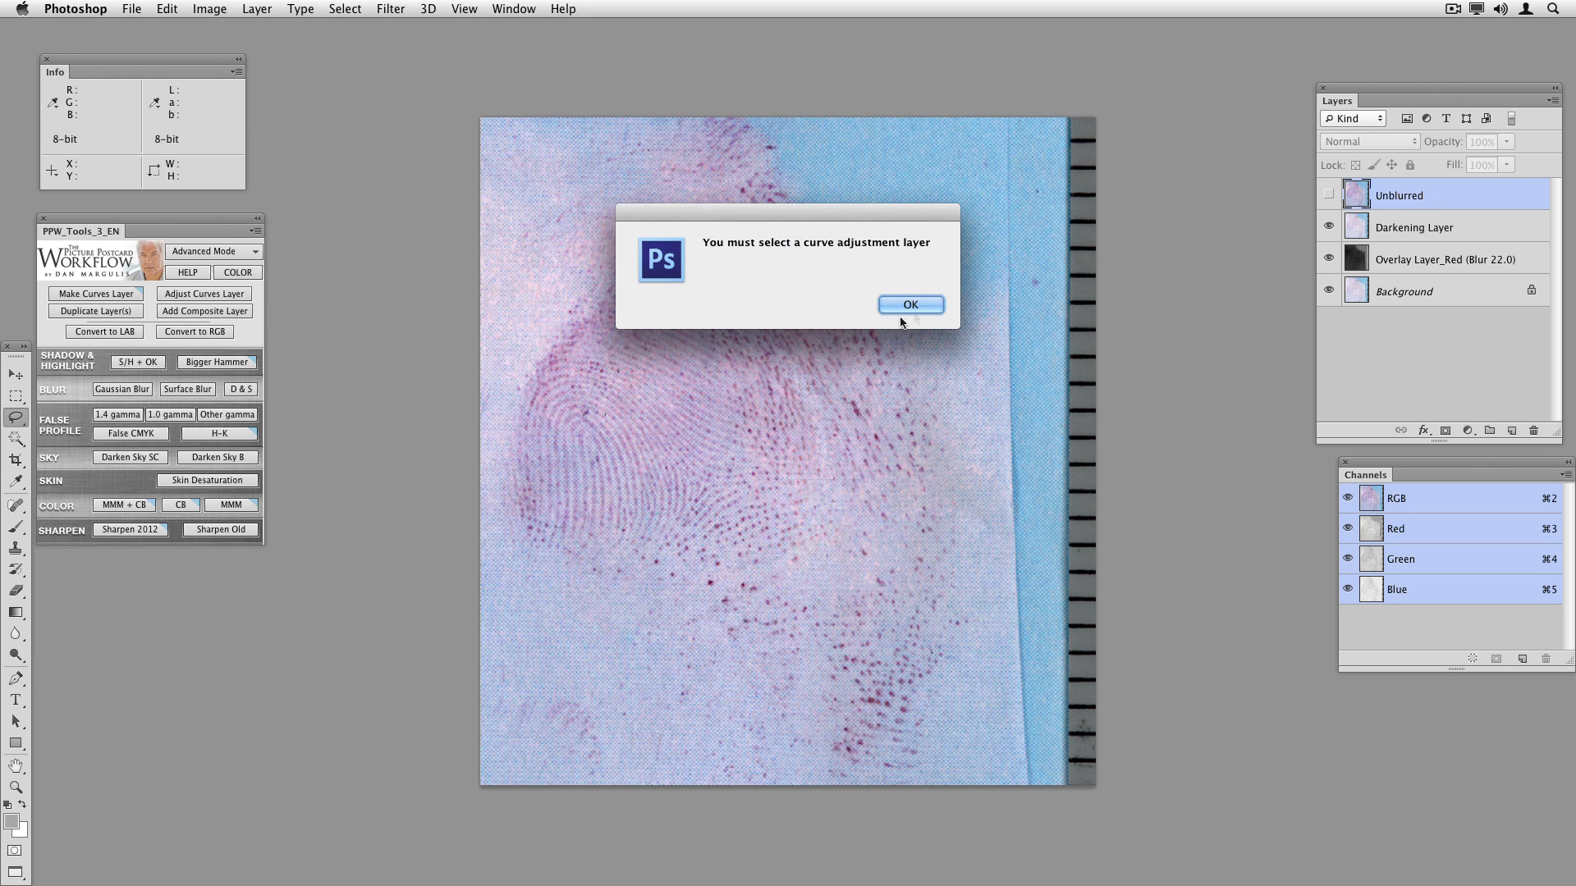
left_click(903, 312)
left_click(57, 297)
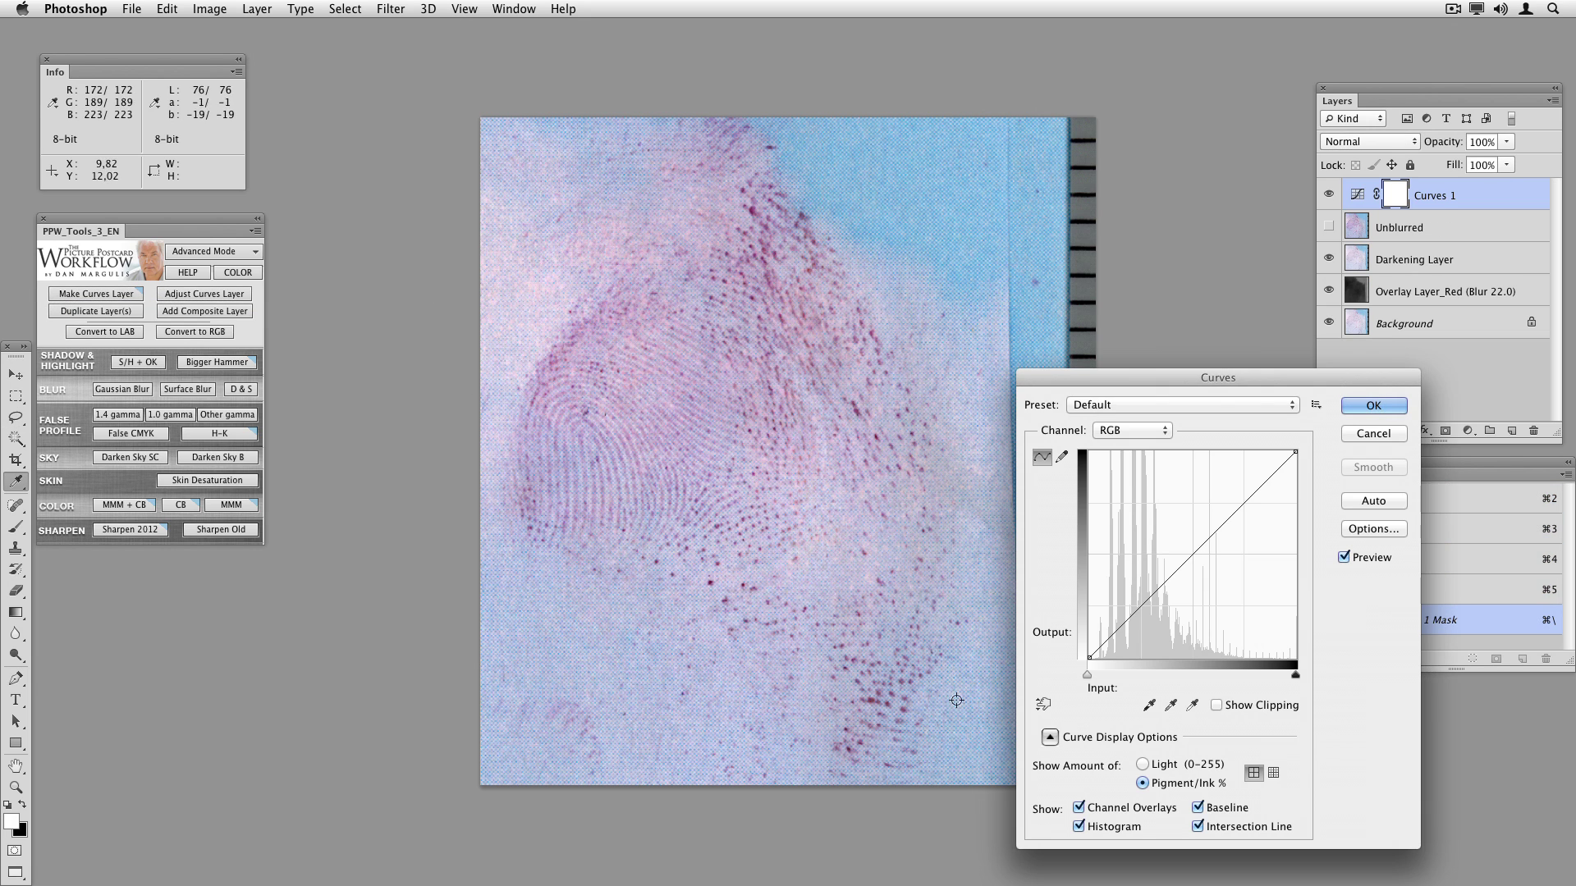
left_click_drag(1089, 657, 1131, 661)
left_click_drag(1230, 532, 1231, 509)
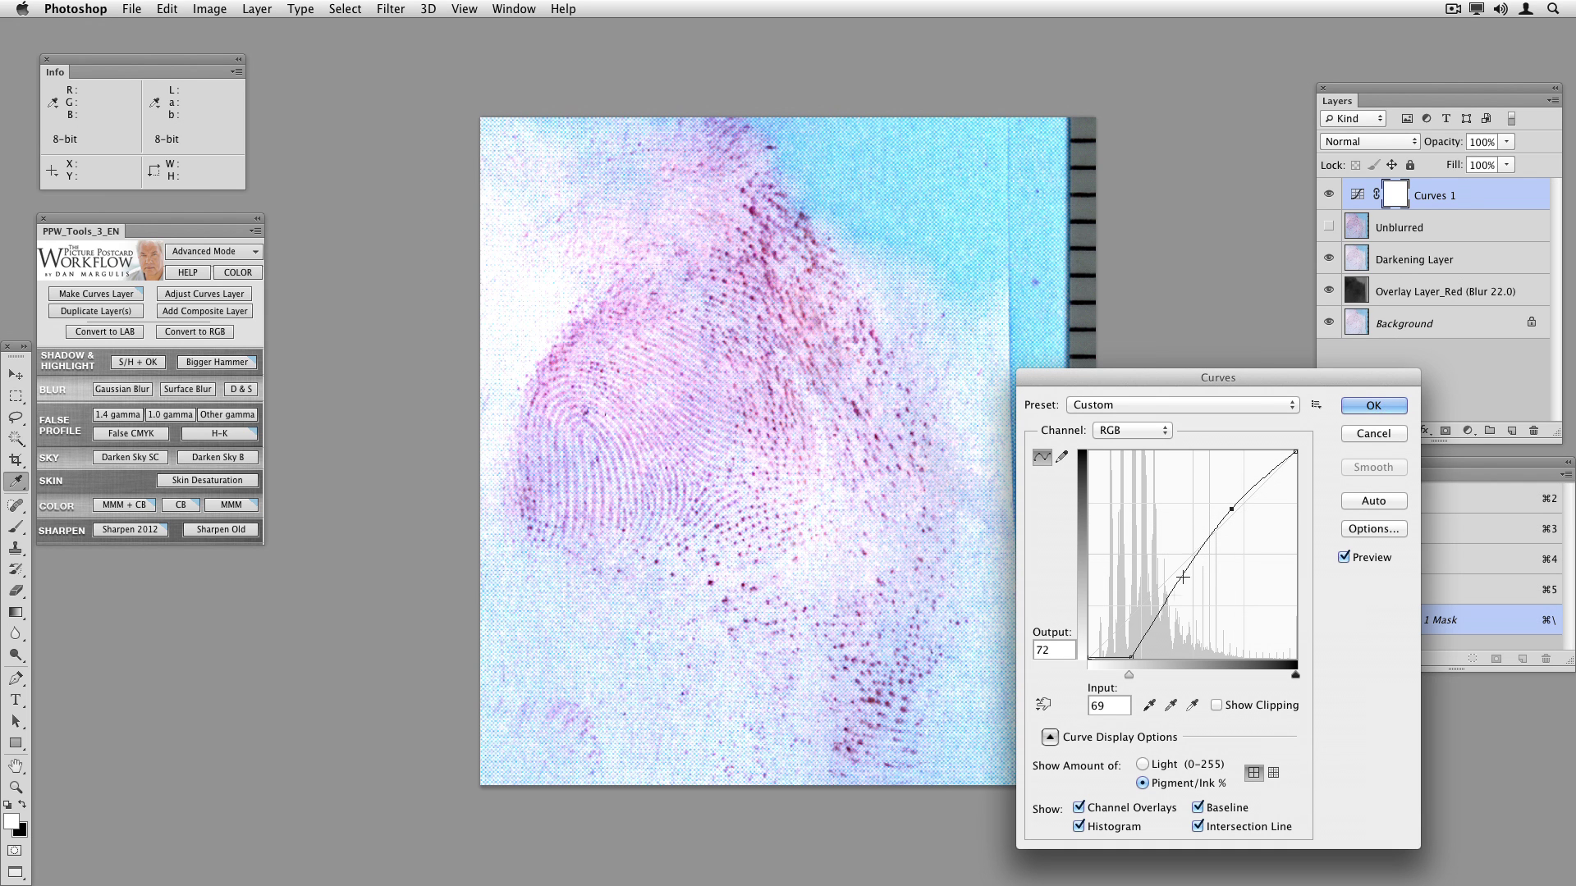
left_click_drag(1131, 657, 1140, 661)
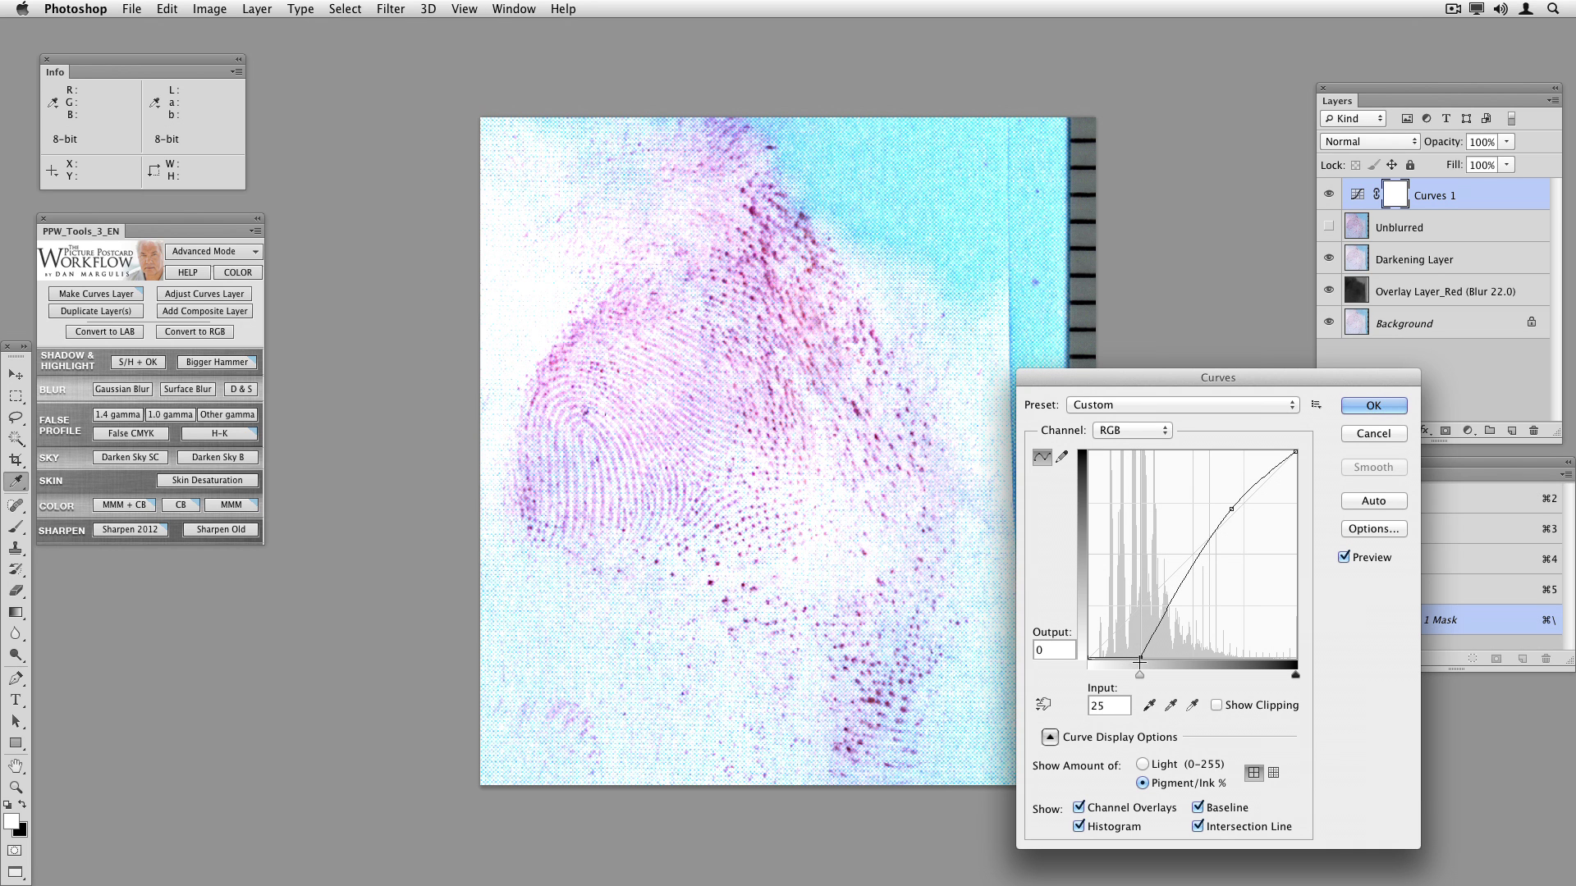
left_click(1373, 405)
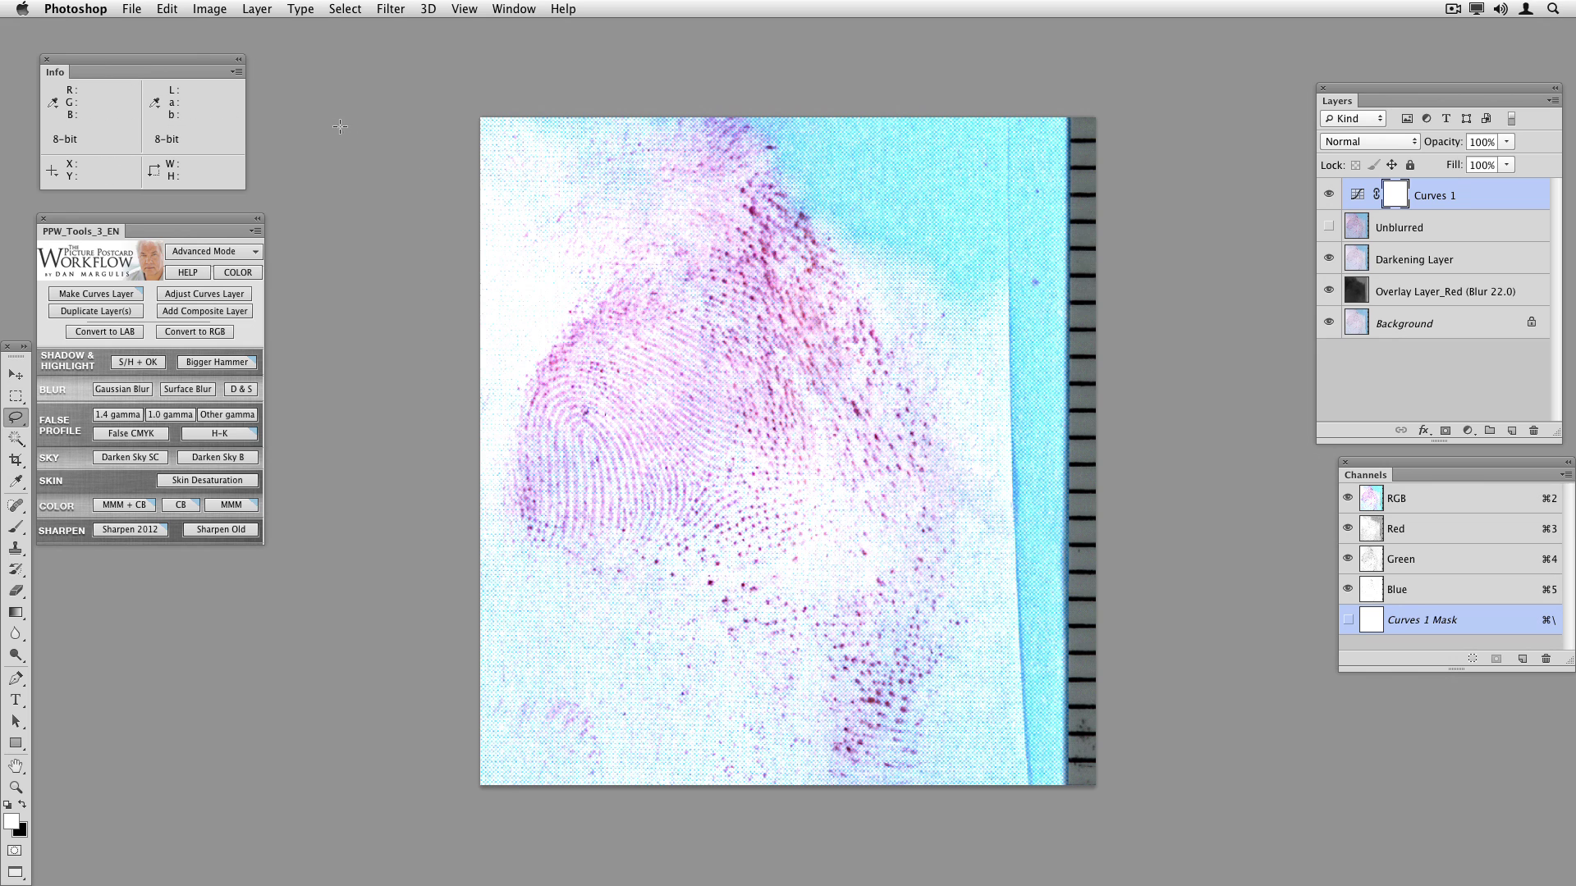
Step: Compare the enhanced fingerprint with its original by reverting the file and undoing the revert
left_click(139, 10)
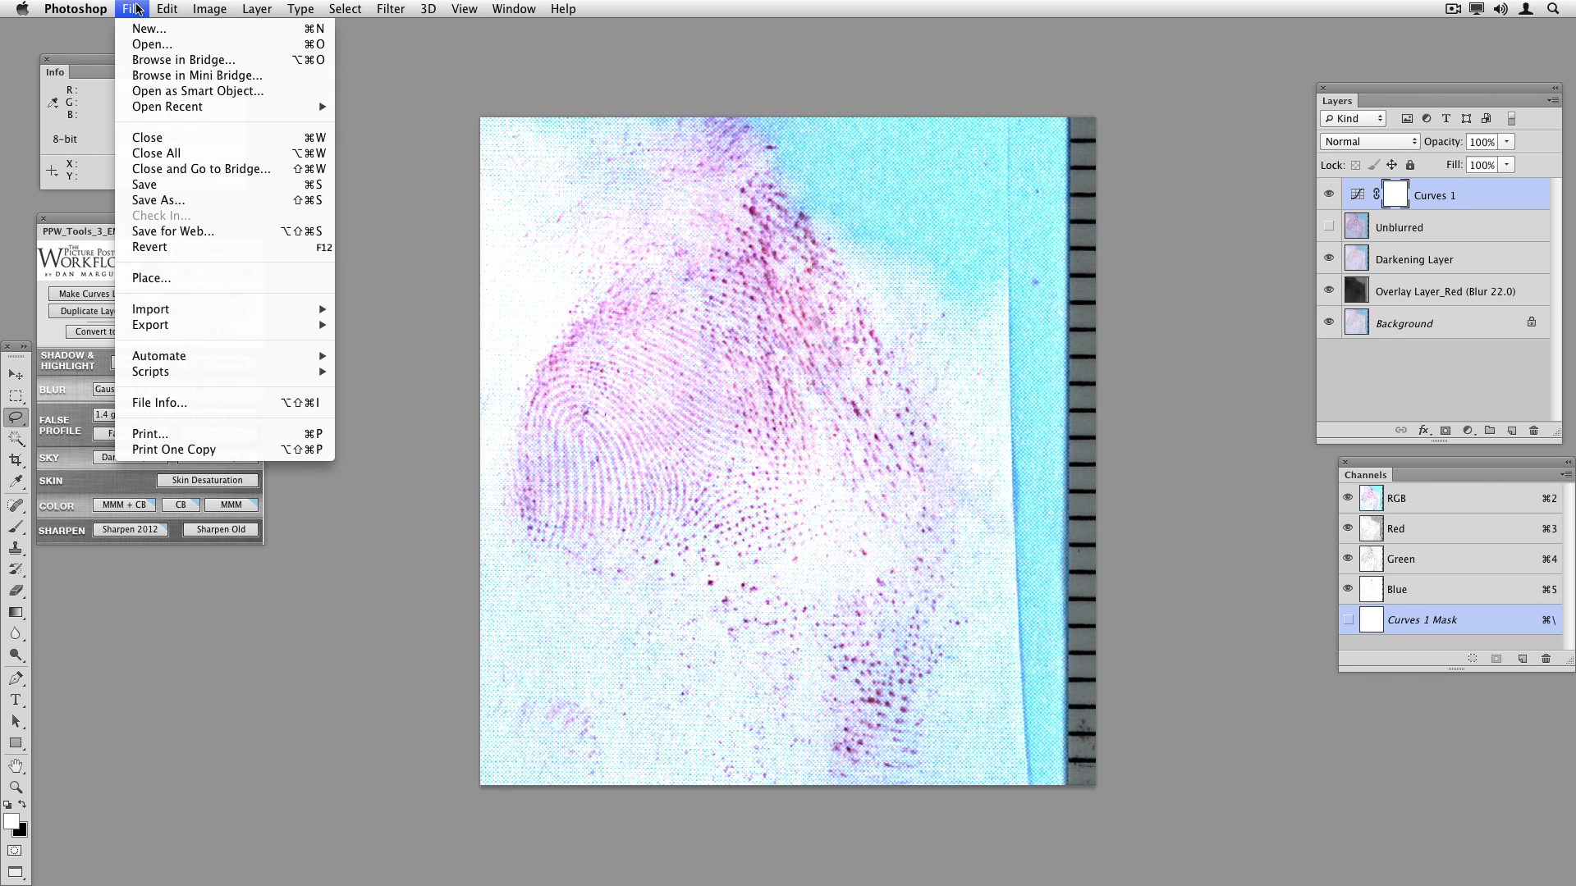
left_click(149, 247)
key("super+z")
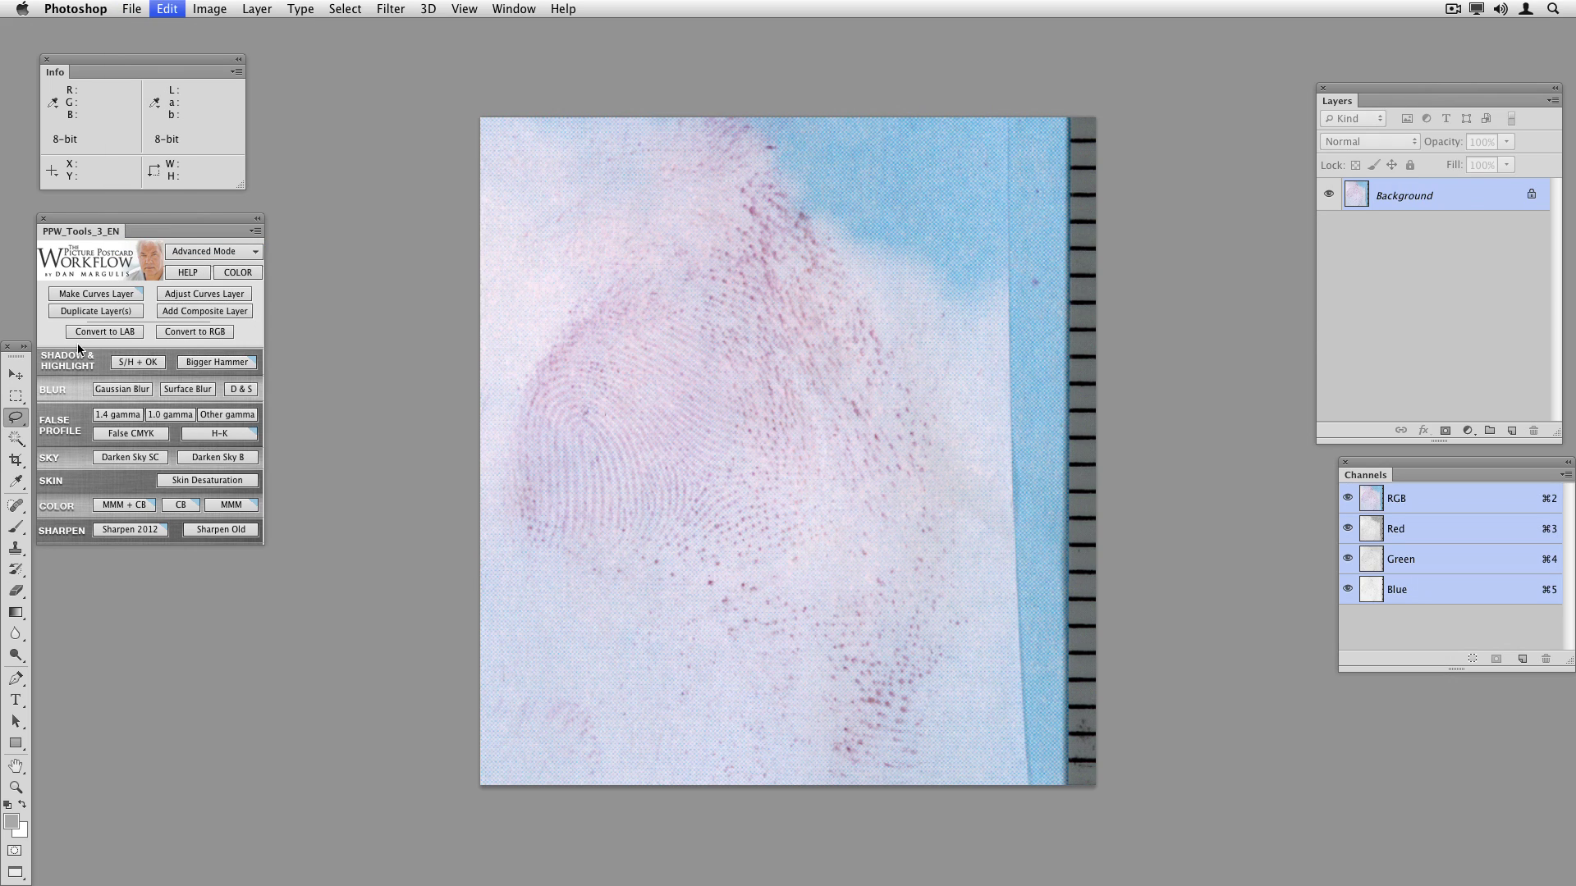